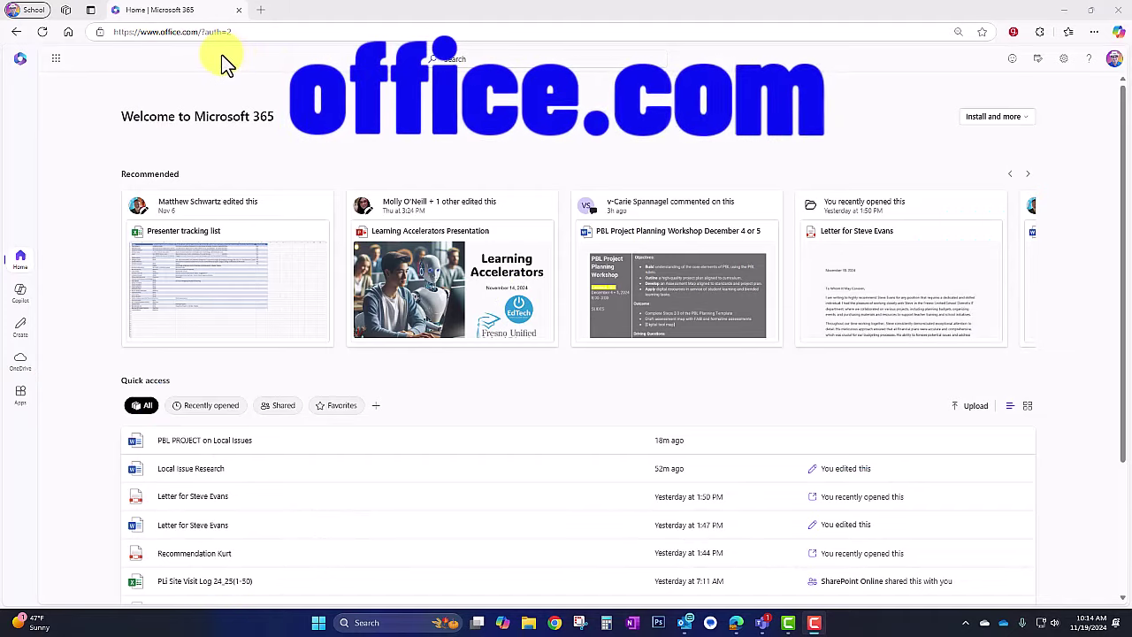
- Open Clipchamp from the Microsoft 365 apps and create a new video project
{"action": "left_click", "coordinate": [58, 67]}
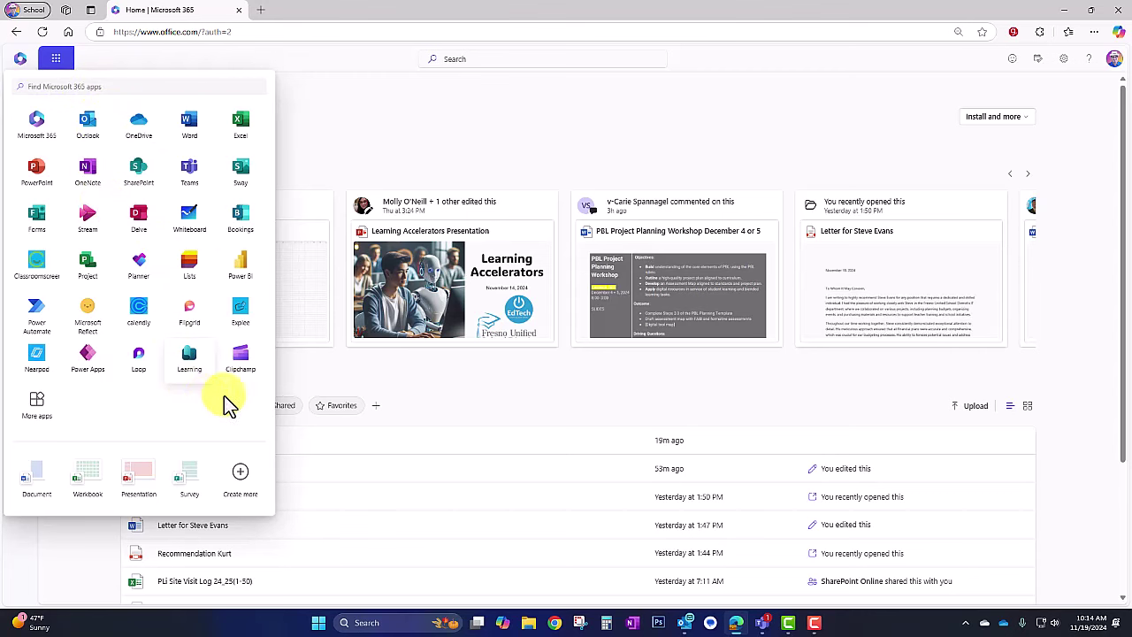
{"action": "left_click", "coordinate": [240, 361]}
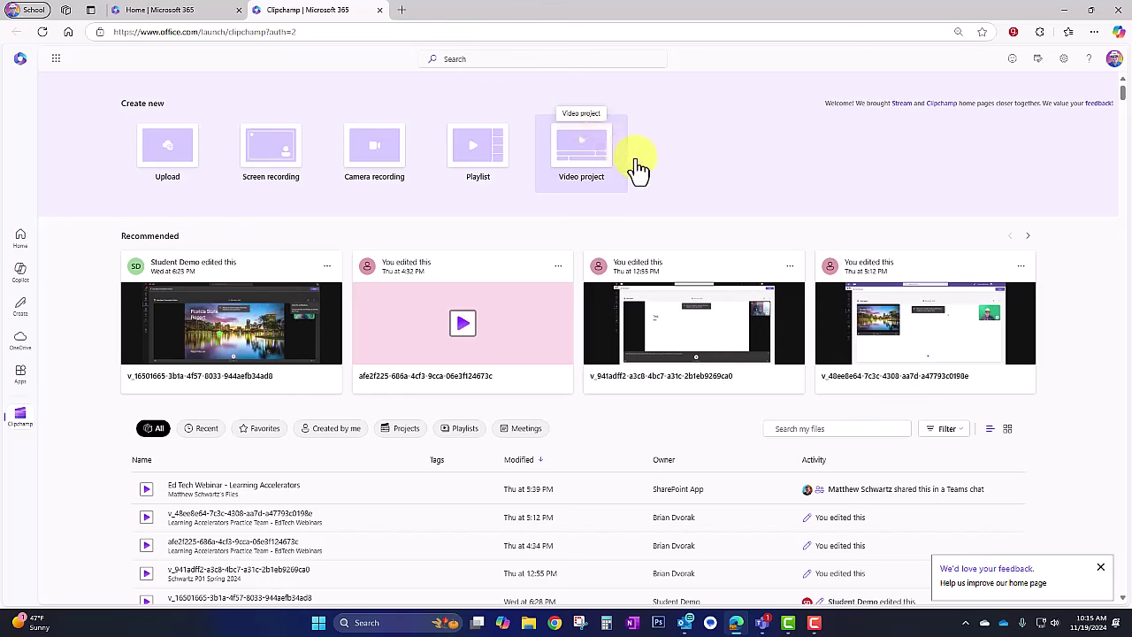
{"action": "left_click", "coordinate": [591, 152]}
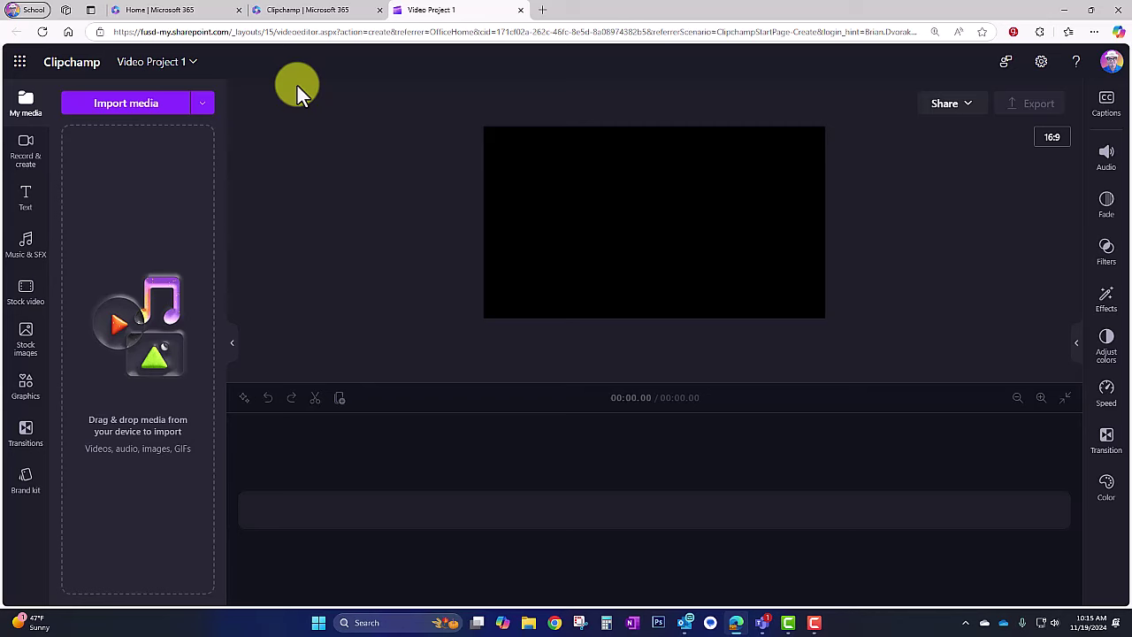
- Rename the video project as Florida State Report
{"action": "left_click", "coordinate": [185, 67]}
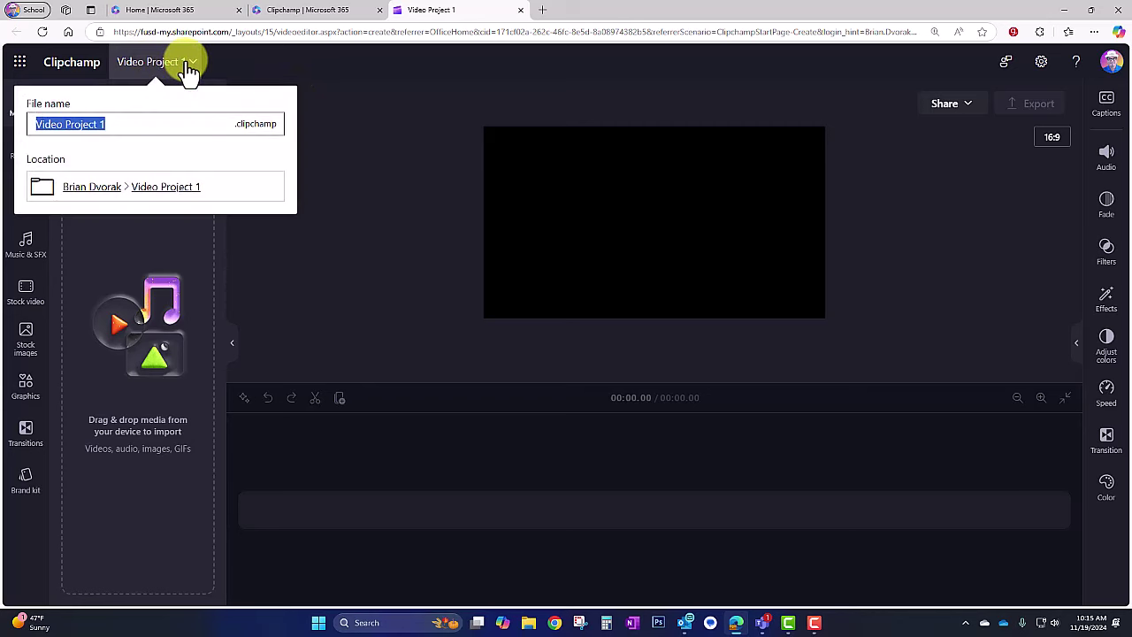
{"action": "type", "text": "Florida State Report"}
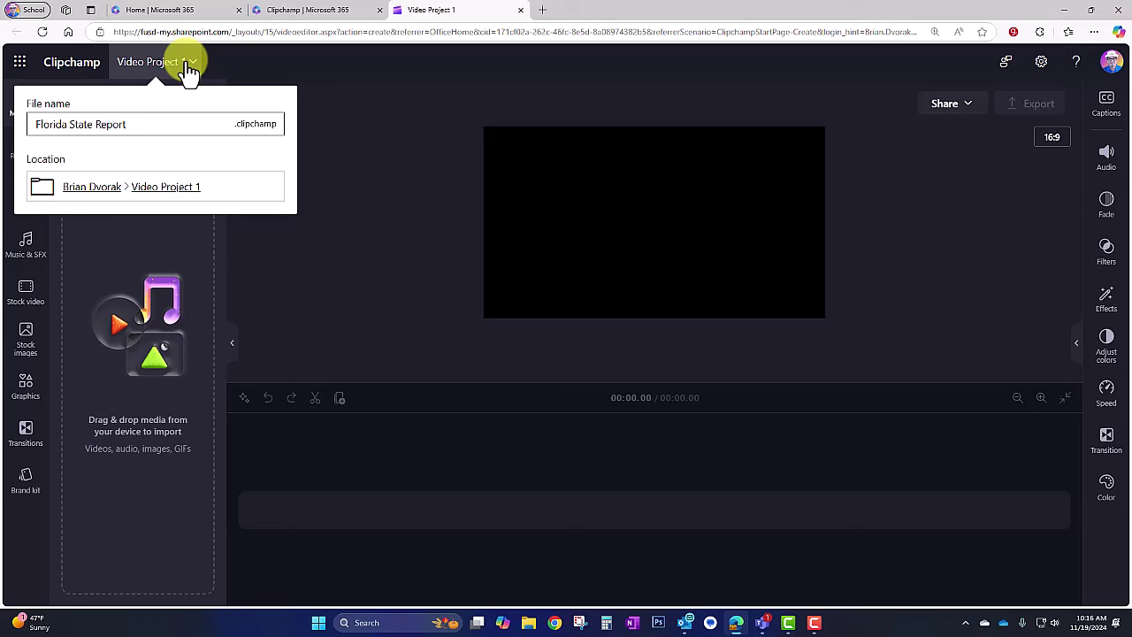
{"action": "key", "text": "Return"}
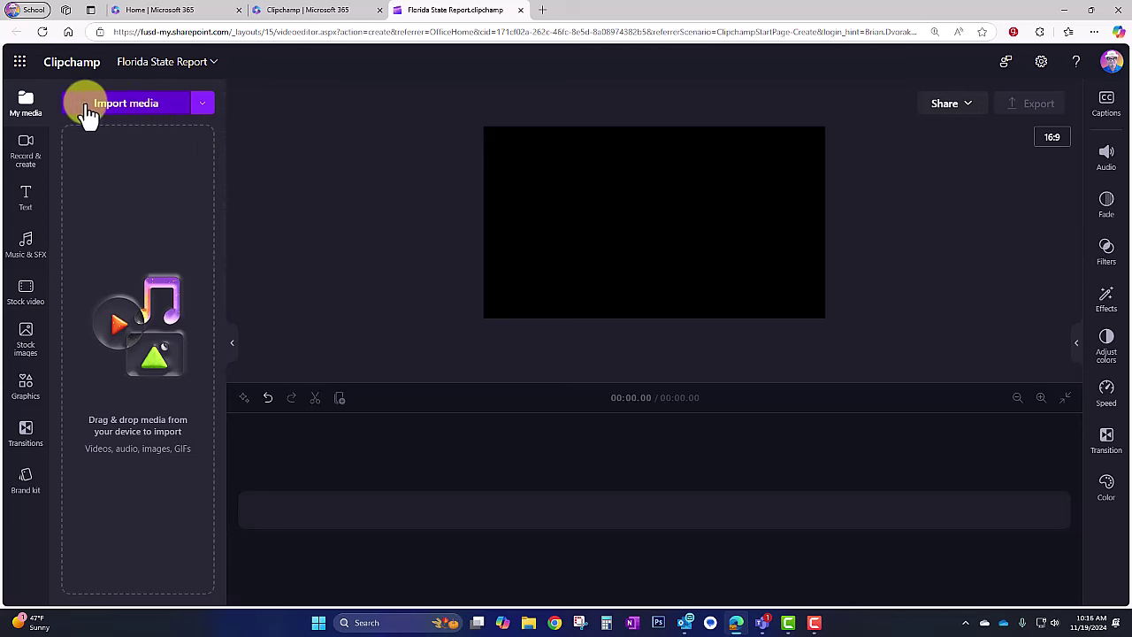
- Import florida 1.jpg, florida 2.jpg, florida 4.jpg, florida 5.jpg and florida 6.jpg from the Florida State Report folder into the project
{"action": "left_click", "coordinate": [168, 114]}
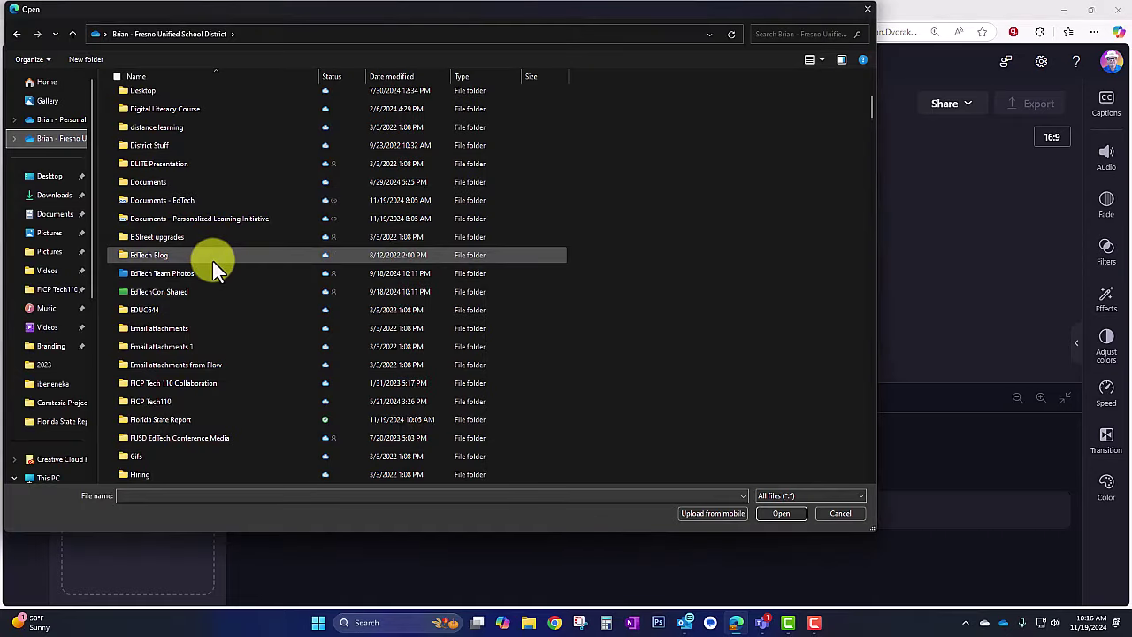
{"action": "left_click", "coordinate": [180, 422]}
{"action": "double_click", "coordinate": [180, 422]}
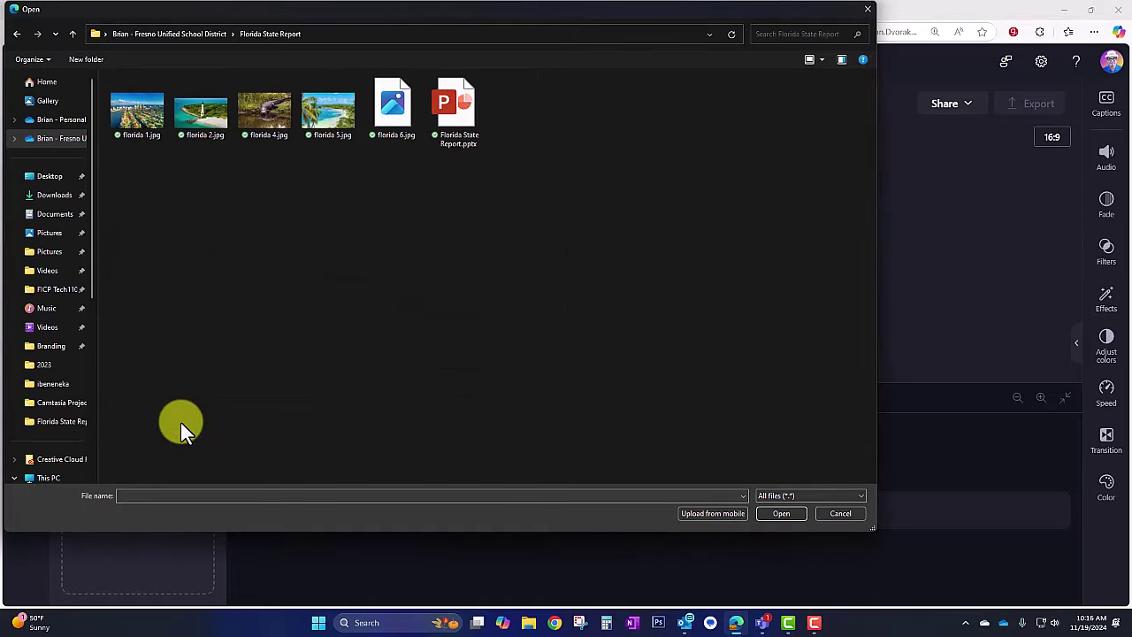
{"action": "left_click_drag", "start_coordinate": [122, 155], "coordinate": [374, 121]}
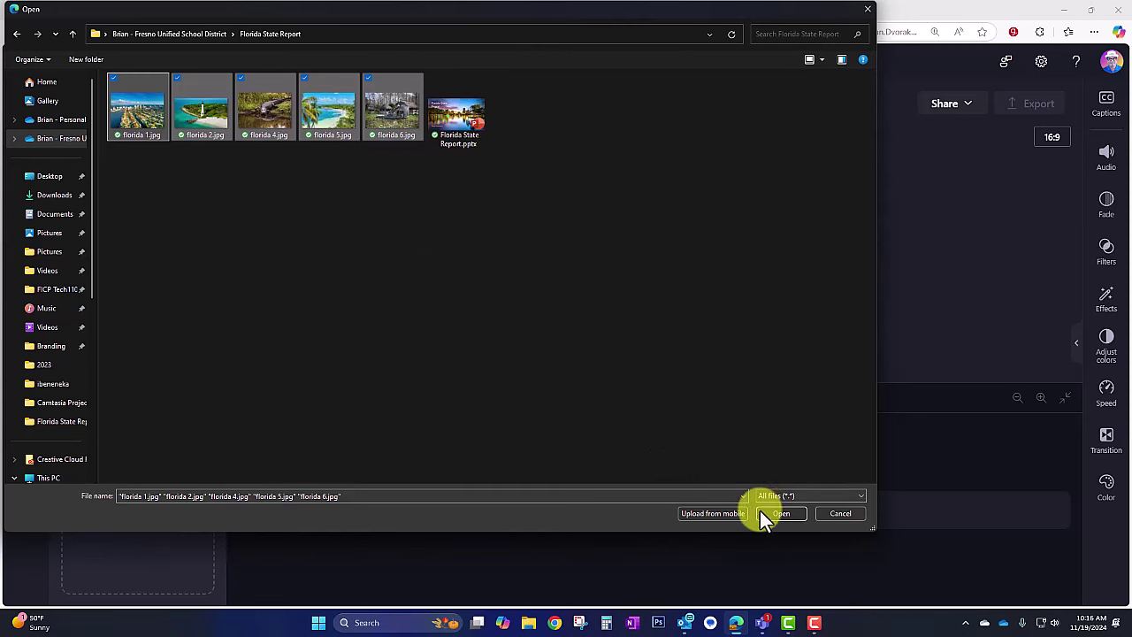
{"action": "left_click", "coordinate": [783, 513]}
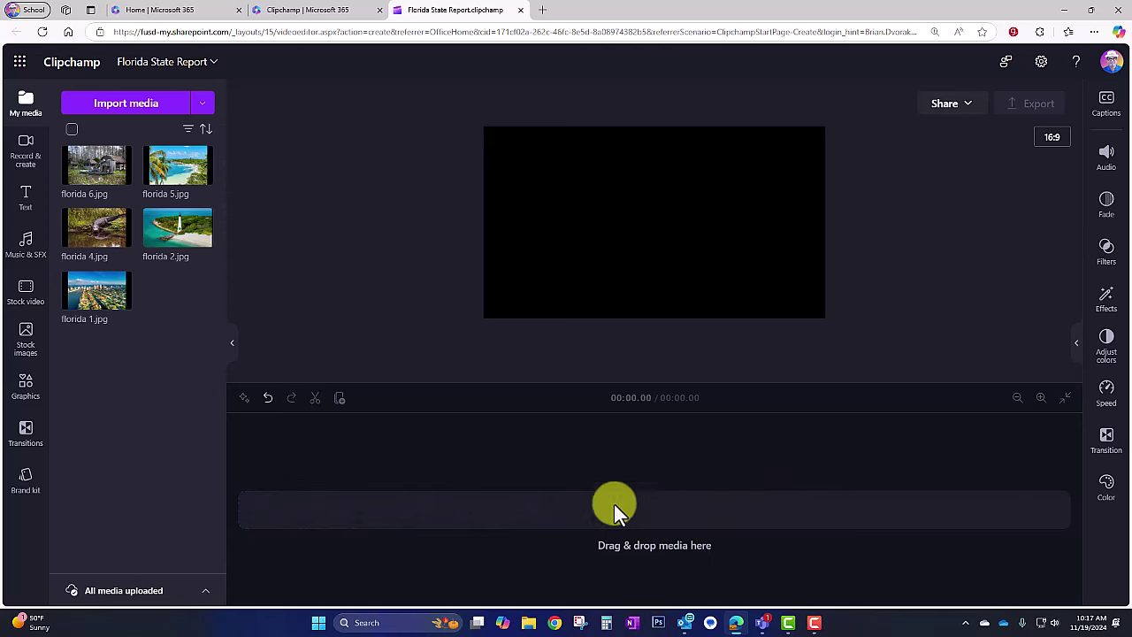
- Place florida 1.jpg at the start of the timeline and shorten the clip to 2 seconds
{"action": "left_click_drag", "start_coordinate": [96, 287], "coordinate": [272, 491]}
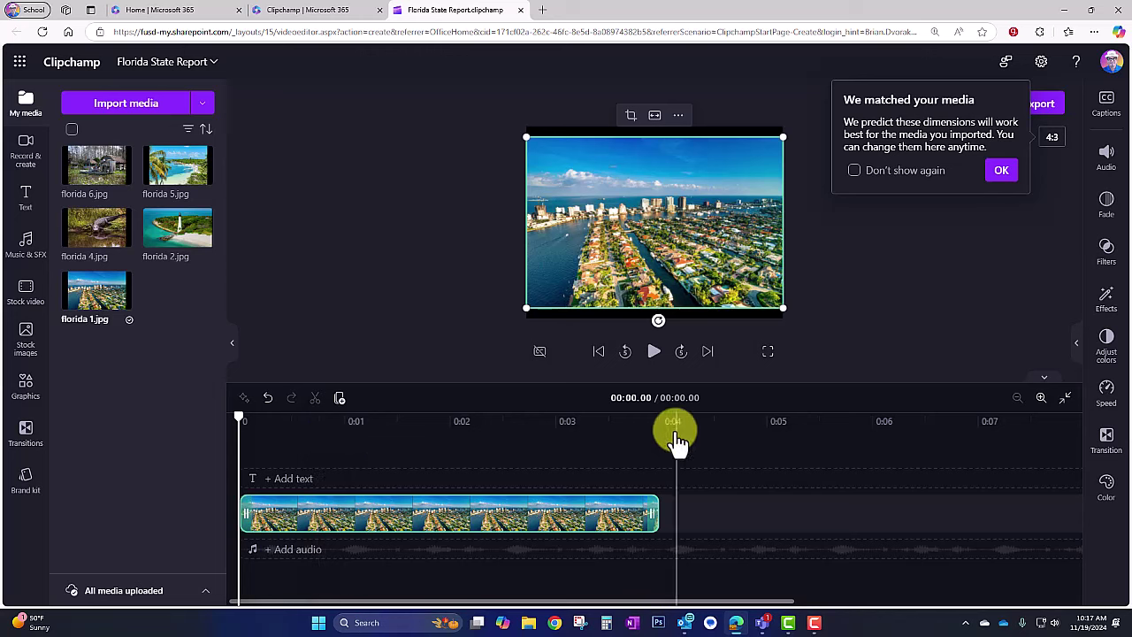
{"action": "left_click_drag", "start_coordinate": [653, 511], "coordinate": [442, 502]}
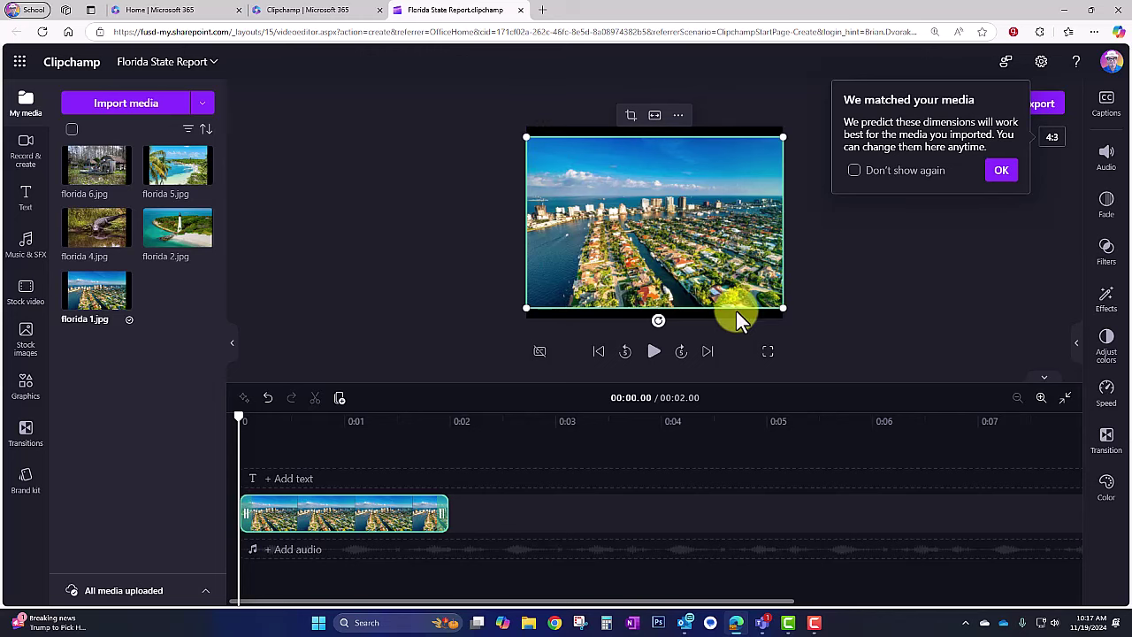
- Enlarge the florida 1.jpg image to the full height of the 4:3 frame and set the project's aspect ratio to 16:9
{"action": "left_click_drag", "start_coordinate": [523, 307], "coordinate": [513, 320]}
{"action": "left_click_drag", "start_coordinate": [781, 139], "coordinate": [801, 131]}
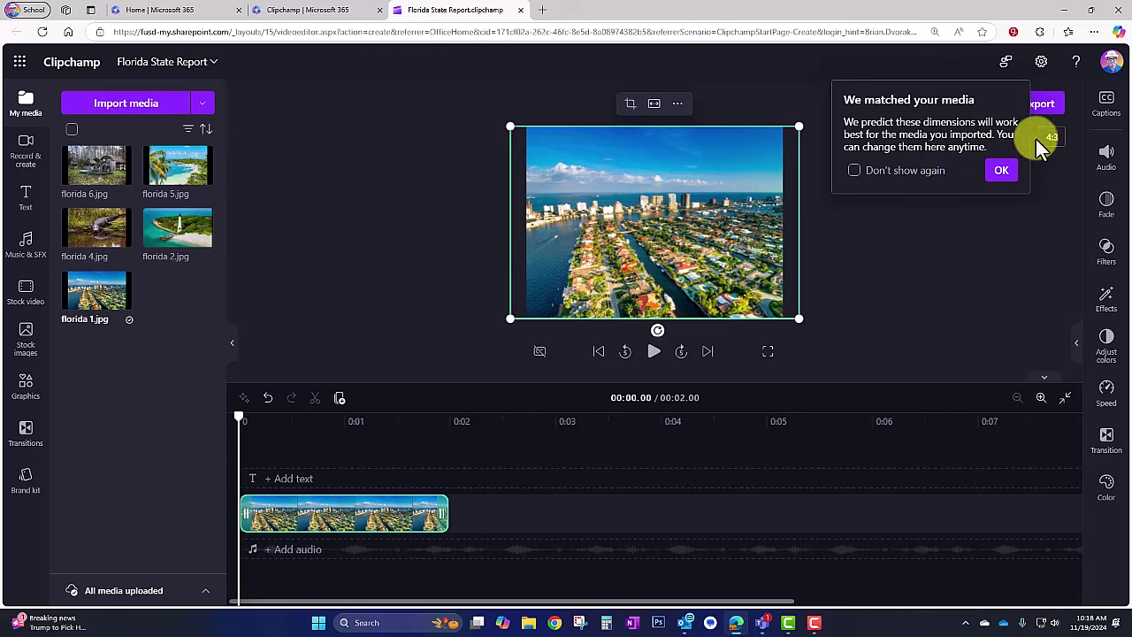
{"action": "left_click", "coordinate": [1004, 173]}
{"action": "left_click", "coordinate": [1003, 173]}
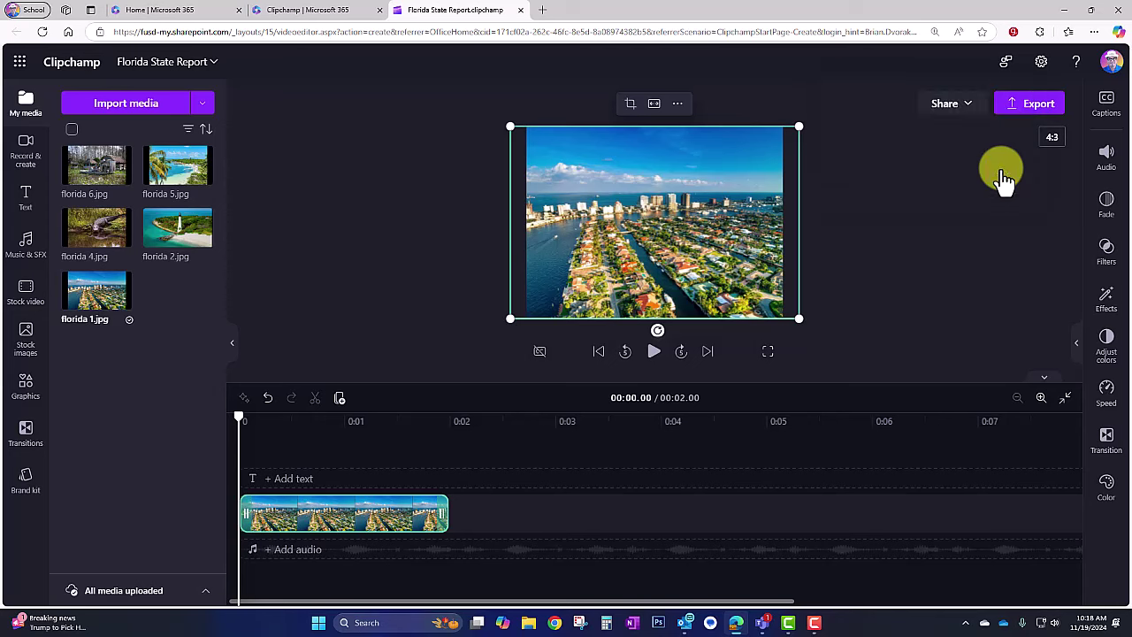
{"action": "mouse_move", "coordinate": [1052, 144]}
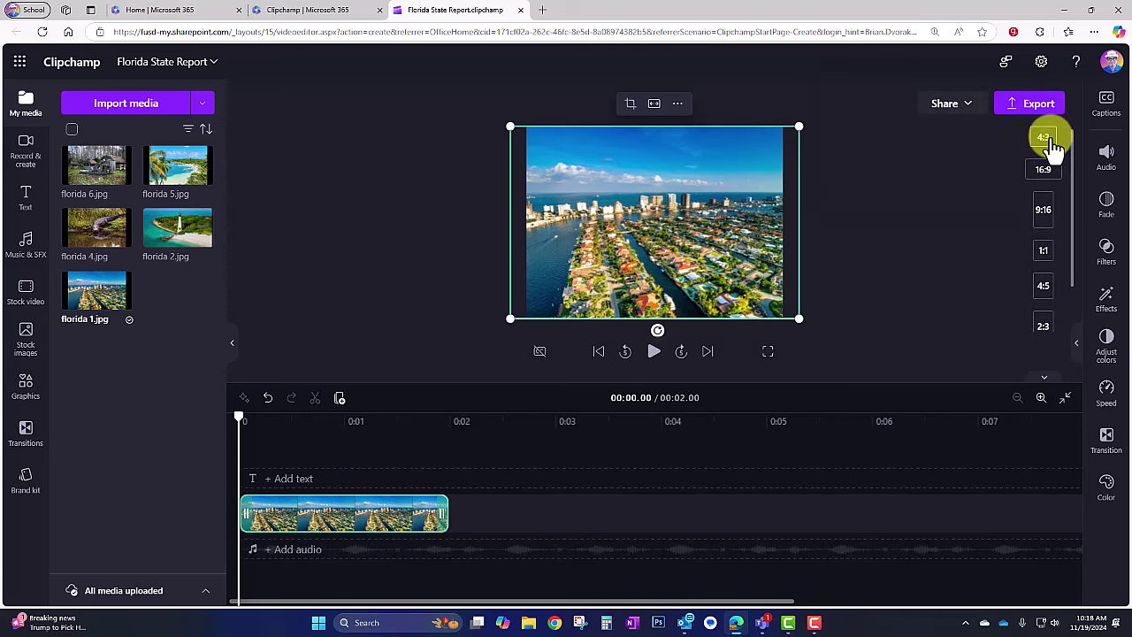
{"action": "left_click", "coordinate": [1045, 170]}
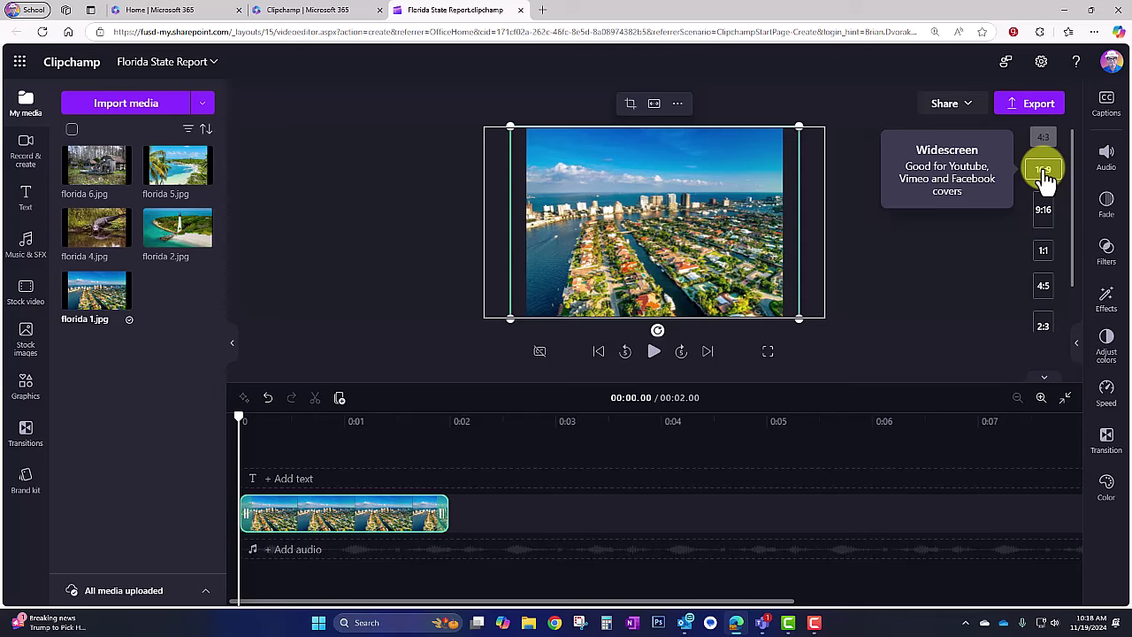
- Enlarge the florida 1.jpg image at two opposite corners so it fills the whole 16:9 frame
{"action": "left_click", "coordinate": [651, 246]}
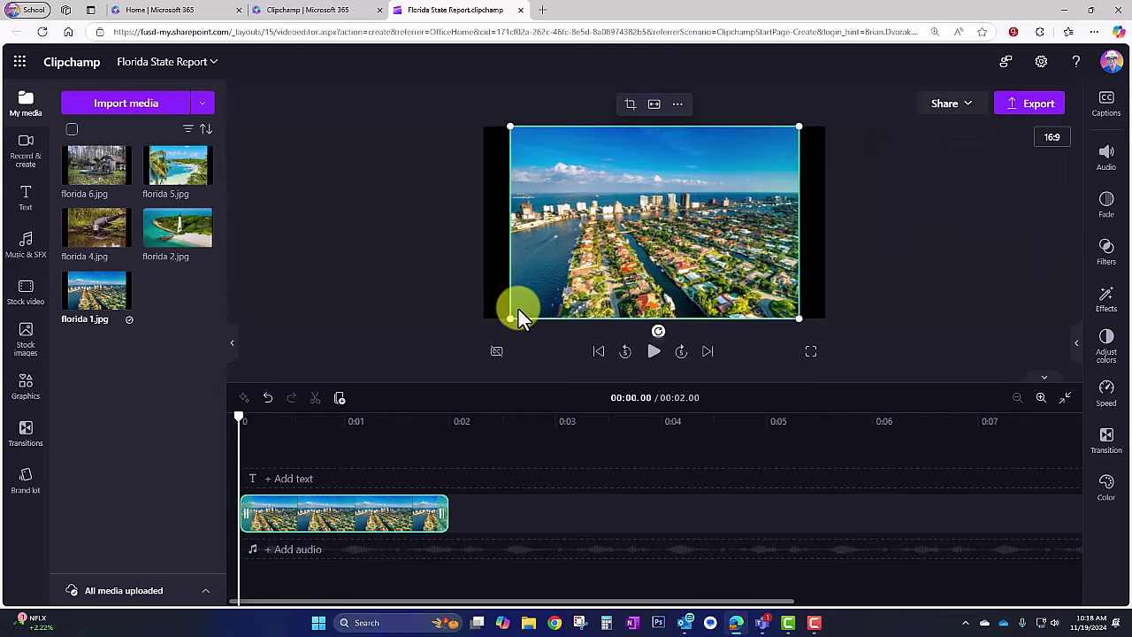
{"action": "left_click_drag", "start_coordinate": [511, 316], "coordinate": [481, 330]}
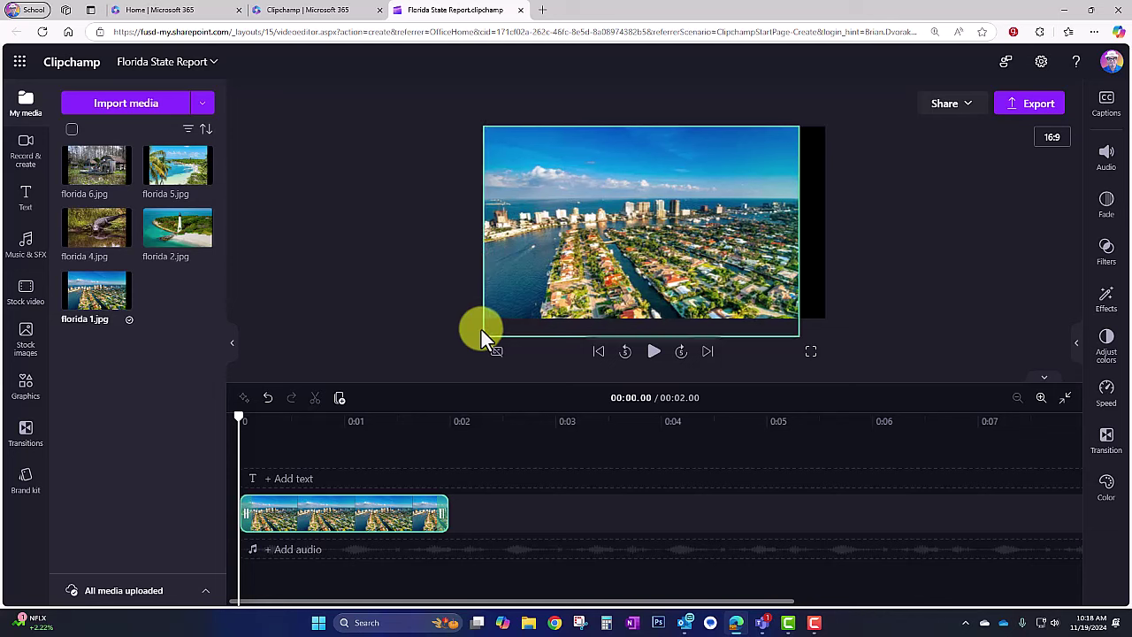
{"action": "left_click_drag", "start_coordinate": [797, 126], "coordinate": [826, 114]}
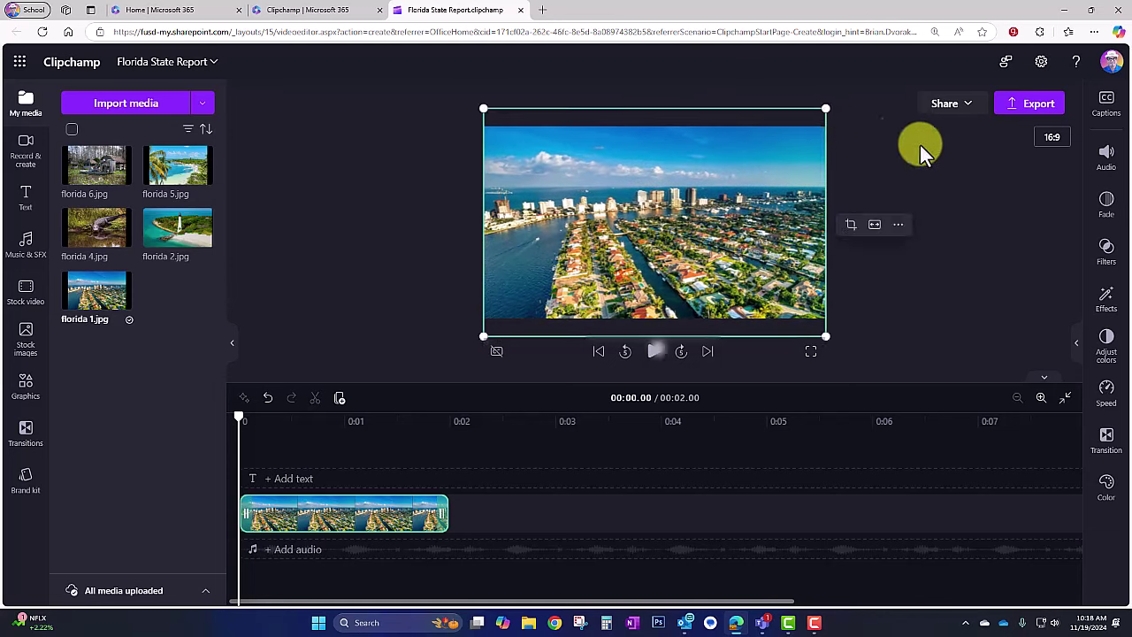
{"action": "left_click", "coordinate": [955, 175]}
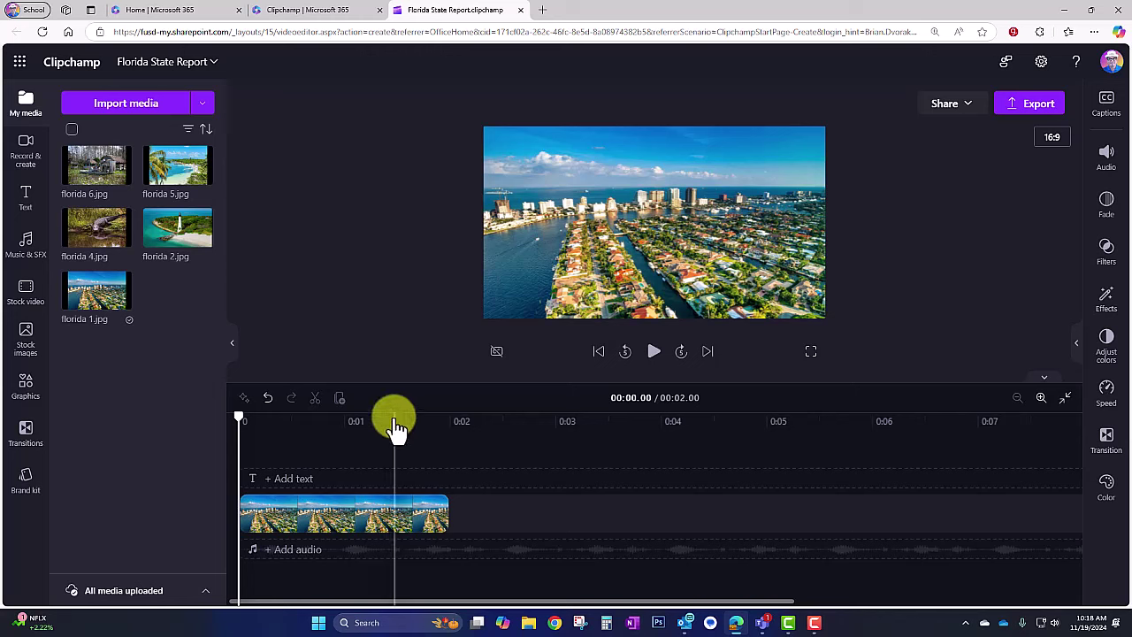
- Try the Chromatic aberration and Vaporwave effects on the florida 1.jpg clip, and reset its effects to None
{"action": "left_click", "coordinate": [322, 523]}
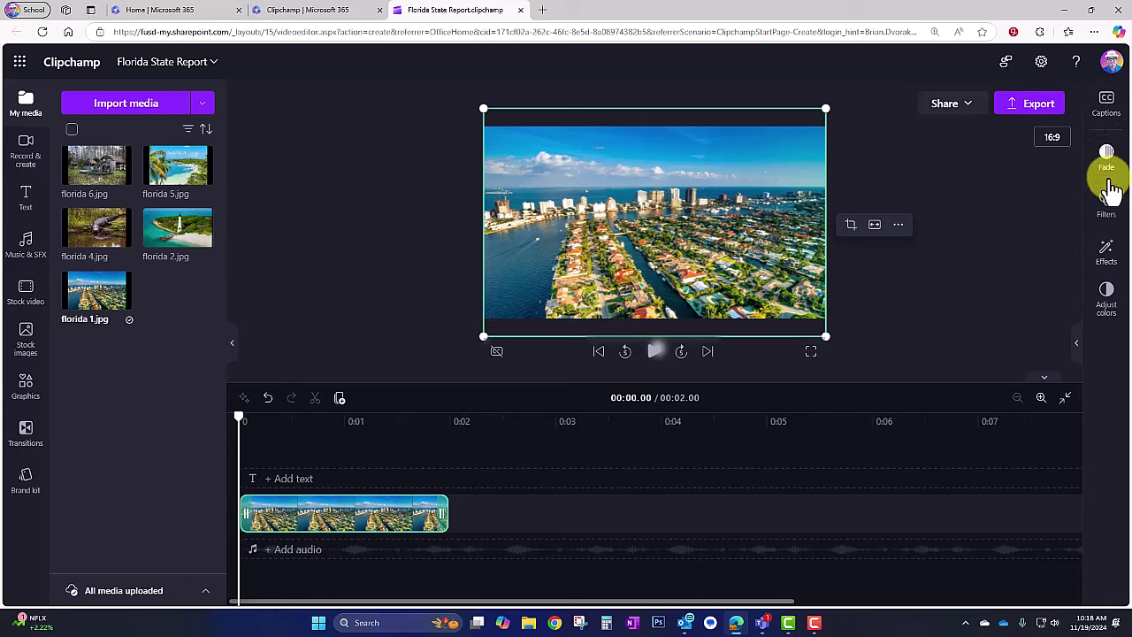
{"action": "left_click", "coordinate": [1107, 256]}
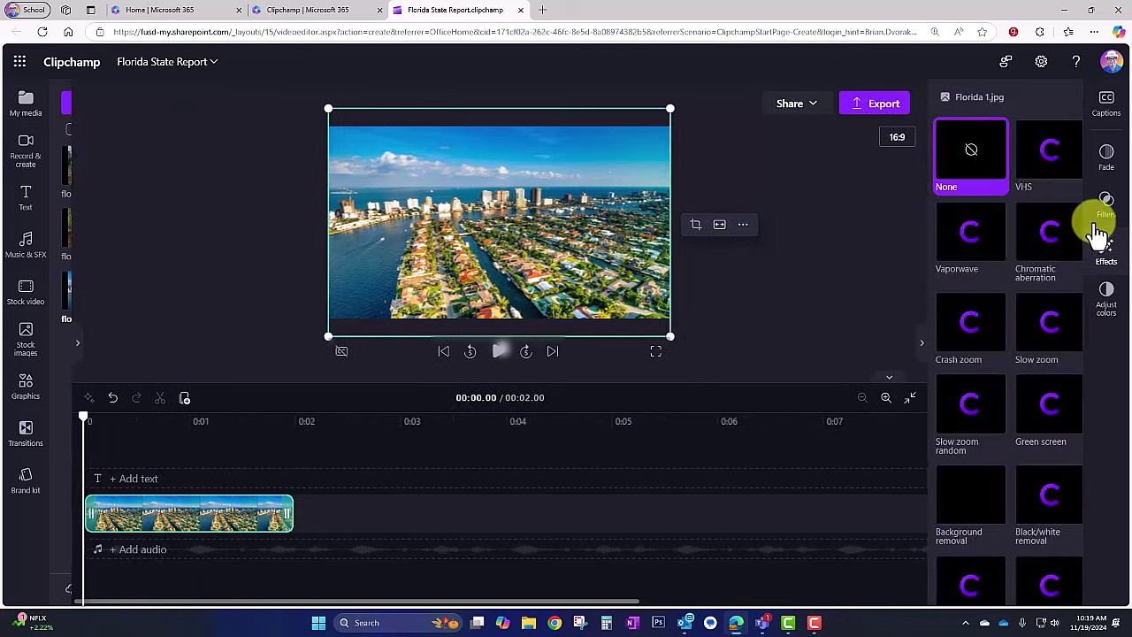
{"action": "mouse_move", "coordinate": [1082, 190]}
{"action": "left_mouse_down"}
{"action": "mouse_move", "coordinate": [1082, 222]}
{"action": "mouse_move", "coordinate": [1081, 184]}
{"action": "left_mouse_up"}
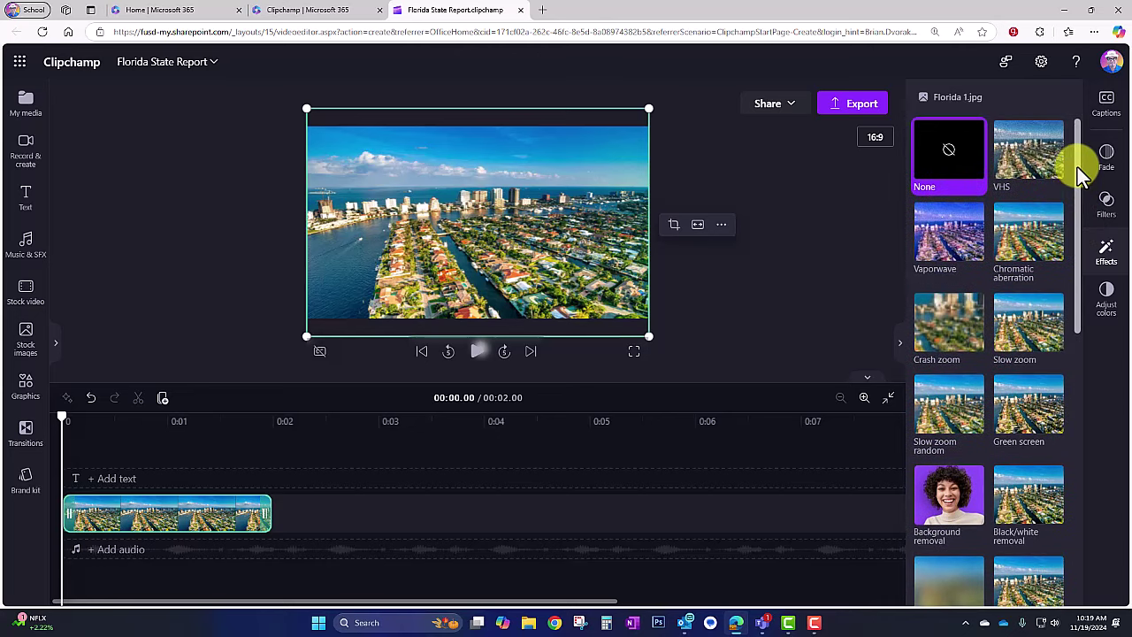
{"action": "left_click", "coordinate": [1034, 230]}
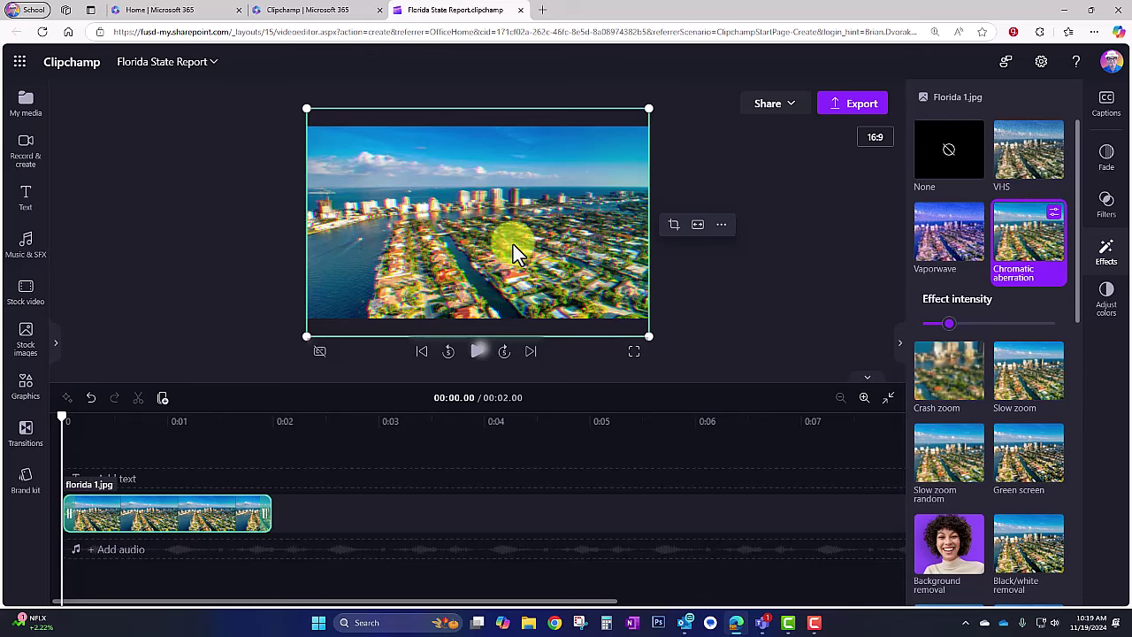
{"action": "mouse_move", "coordinate": [948, 331]}
{"action": "left_mouse_down"}
{"action": "mouse_move", "coordinate": [1008, 330]}
{"action": "mouse_move", "coordinate": [964, 325]}
{"action": "left_mouse_up"}
{"action": "left_click", "coordinate": [943, 233]}
{"action": "left_click", "coordinate": [945, 156]}
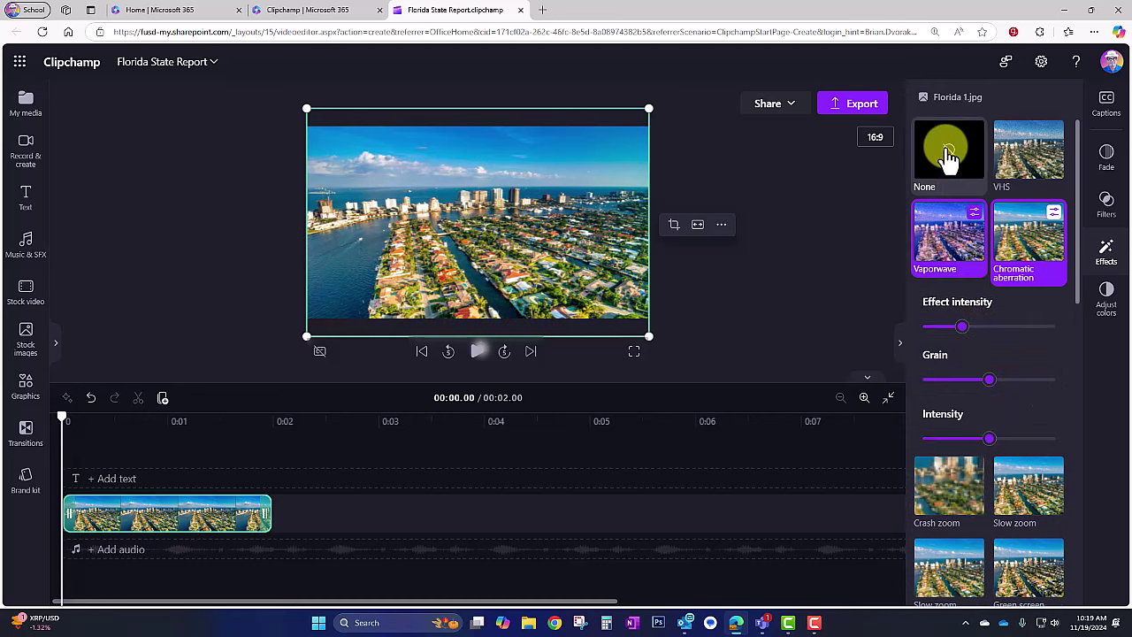
{"action": "left_click", "coordinate": [949, 152]}
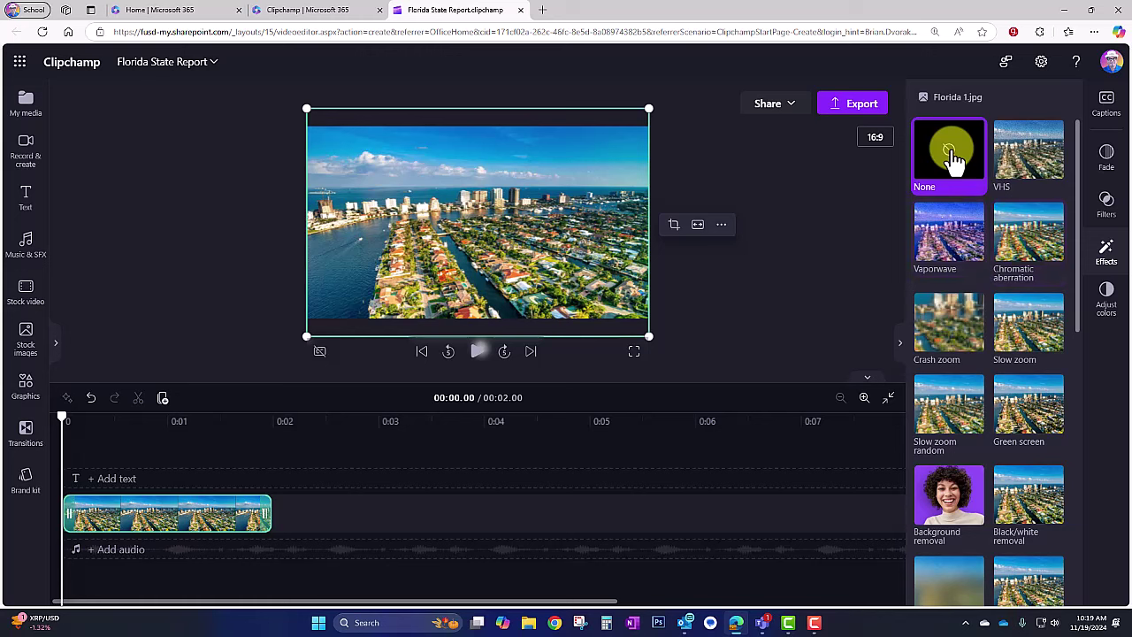
{"action": "left_click", "coordinate": [301, 188]}
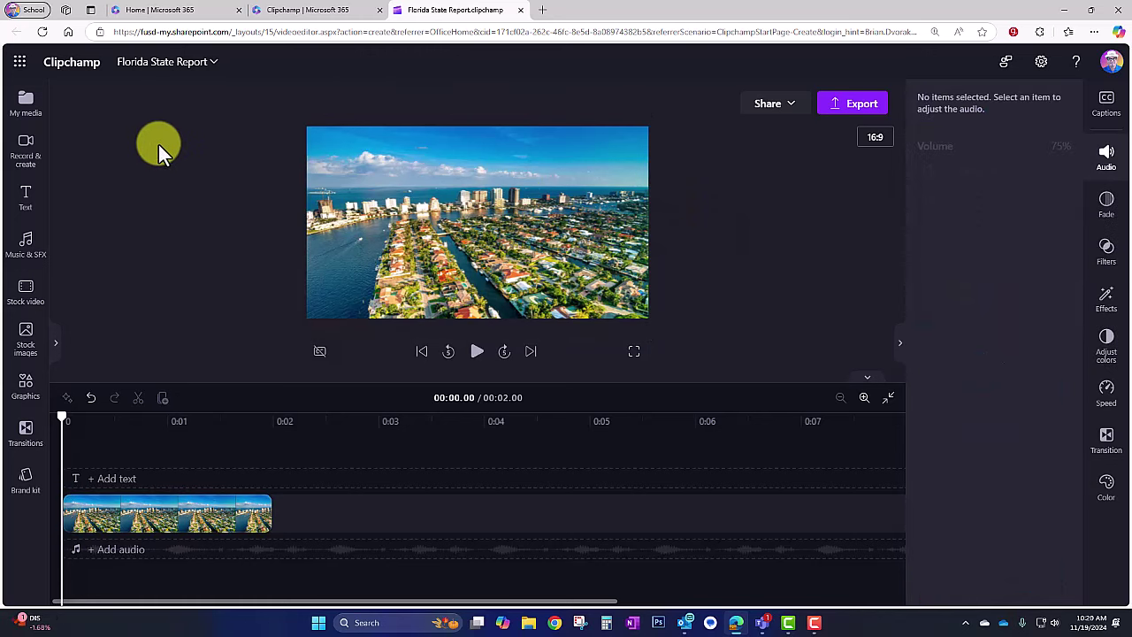
- Add florida 6.jpg to the timeline directly after the florida 1.jpg clip and shorten it to about 2 seconds
{"action": "left_click", "coordinate": [30, 105]}
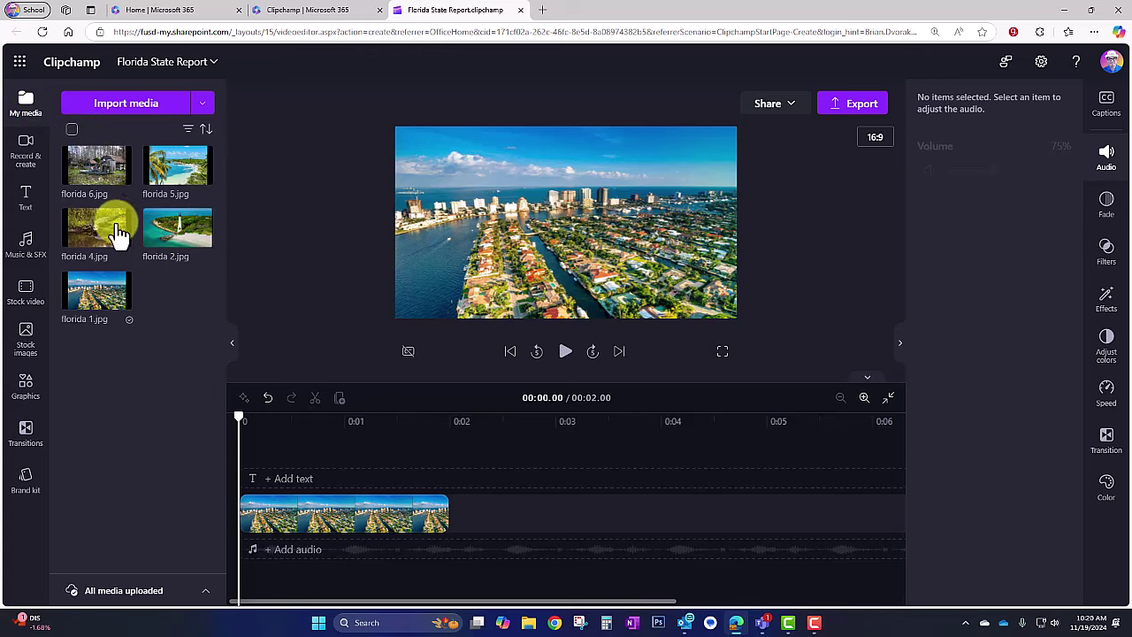
{"action": "left_click_drag", "start_coordinate": [96, 168], "coordinate": [481, 501]}
{"action": "left_click_drag", "start_coordinate": [872, 510], "coordinate": [654, 508]}
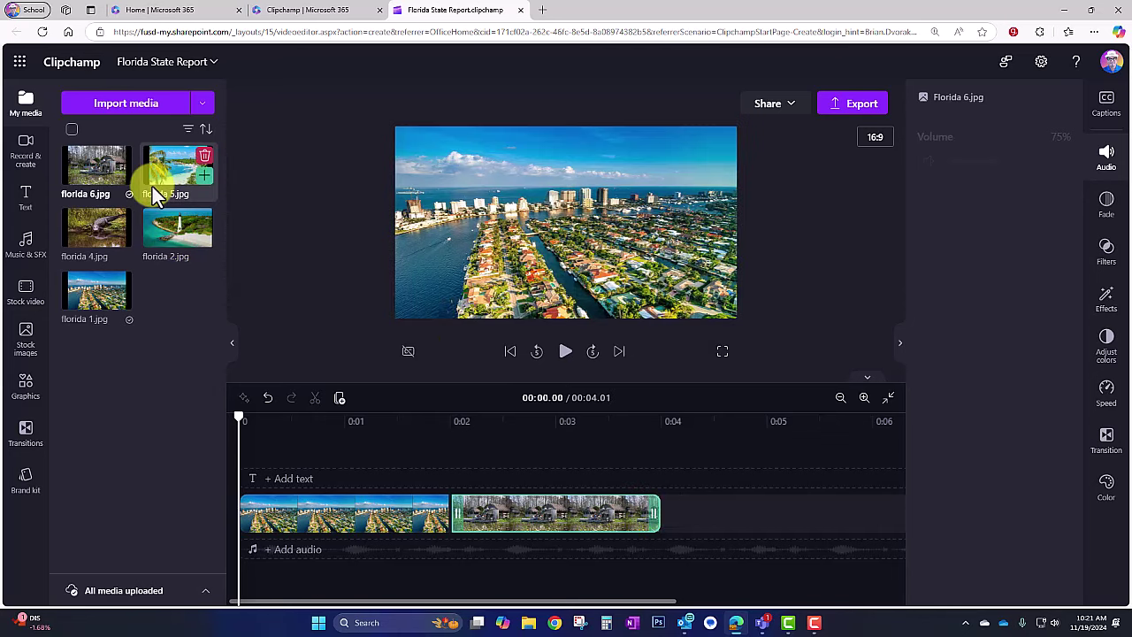
- Add florida 5.jpg to the timeline after the florida 6.jpg clip and shorten it to about 2 seconds
{"action": "left_click_drag", "start_coordinate": [177, 168], "coordinate": [695, 526]}
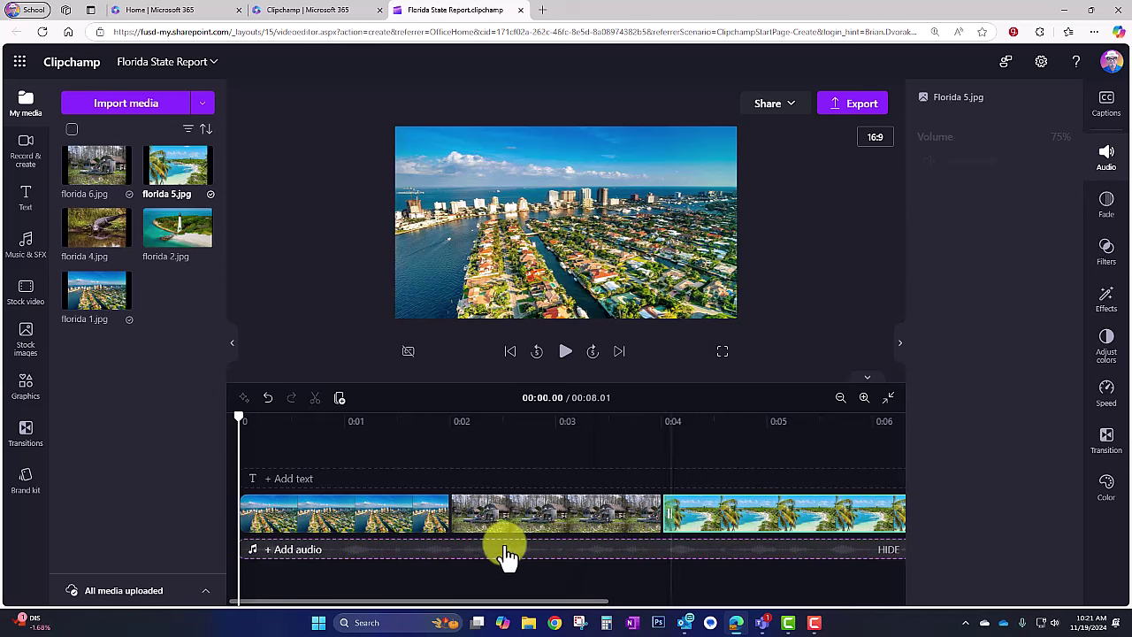
{"action": "left_click_drag", "start_coordinate": [456, 601], "coordinate": [596, 602]}
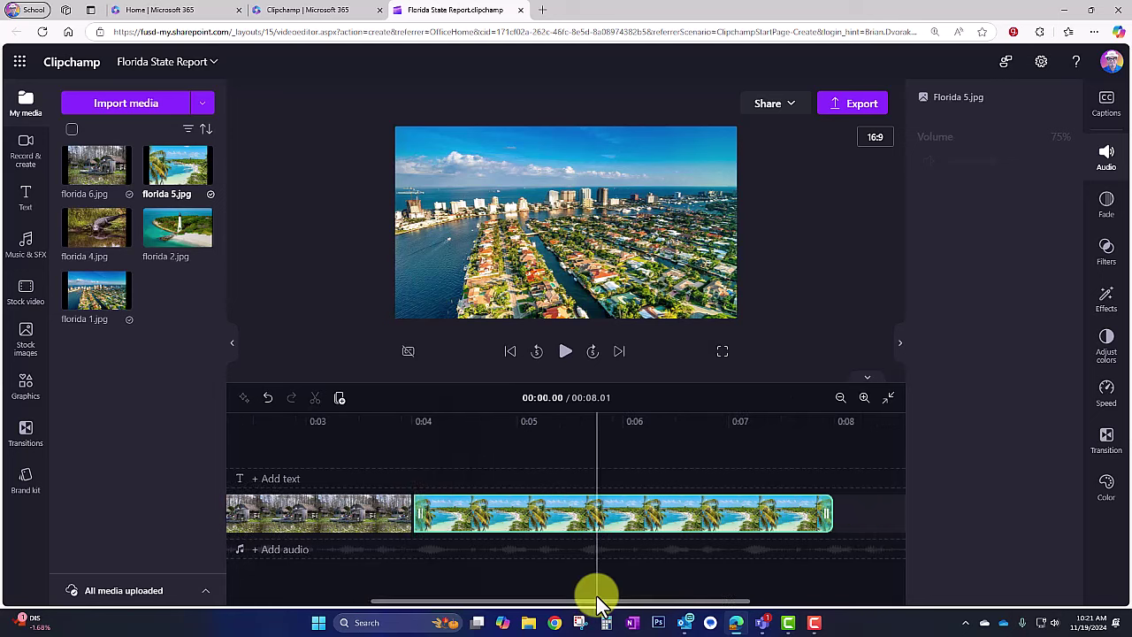
{"action": "left_click_drag", "start_coordinate": [819, 513], "coordinate": [629, 513]}
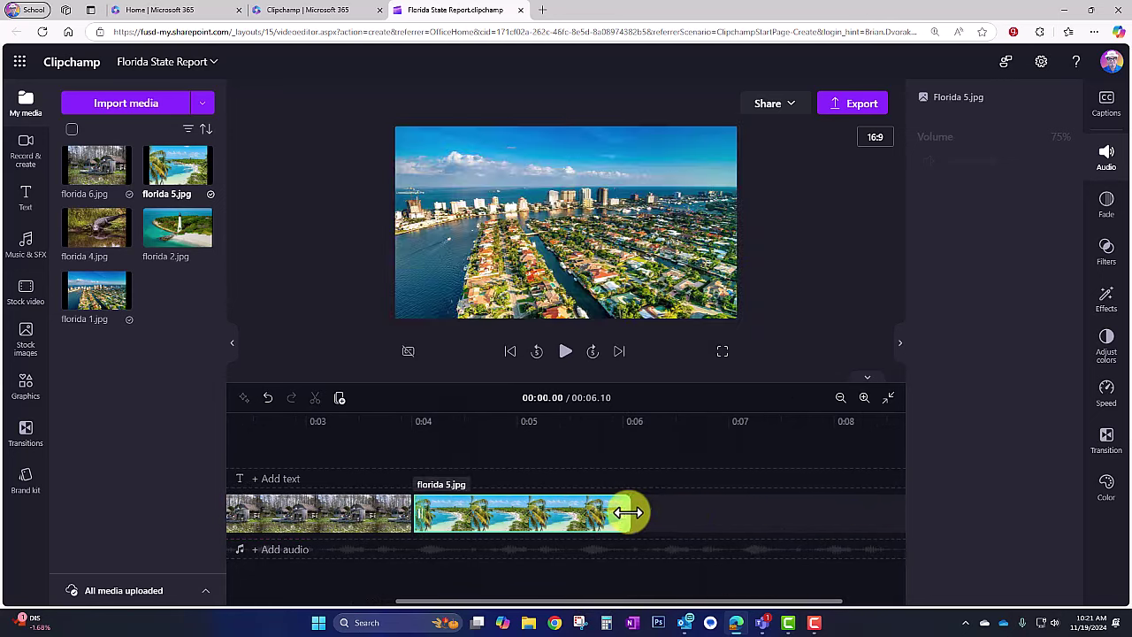
- Add florida 4.jpg and florida 2.jpg to the timeline after the florida 5.jpg clip, each about 2 seconds long
{"action": "left_click", "coordinate": [843, 399]}
{"action": "left_click", "coordinate": [843, 399]}
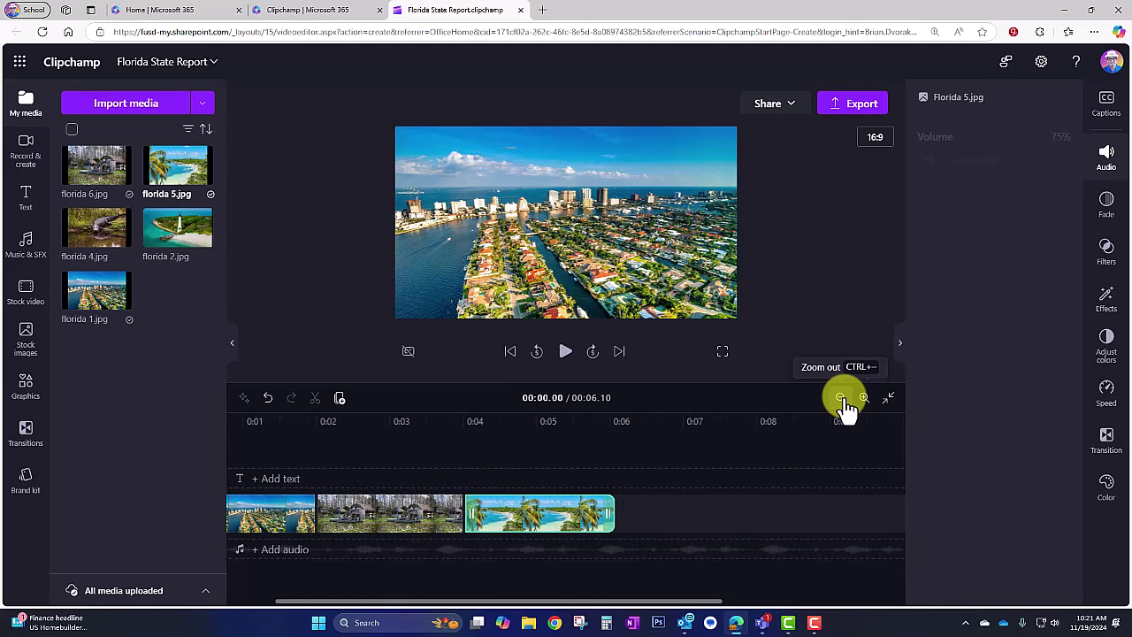
{"action": "left_click", "coordinate": [843, 399]}
{"action": "left_click", "coordinate": [840, 399]}
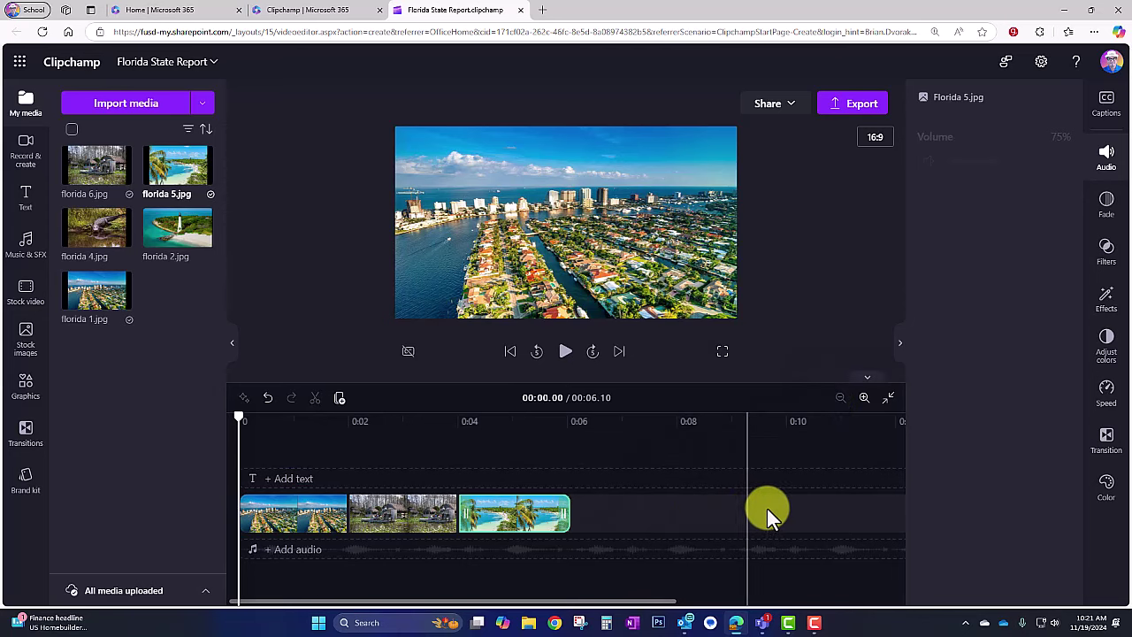
{"action": "key", "text": "ctrl+z"}
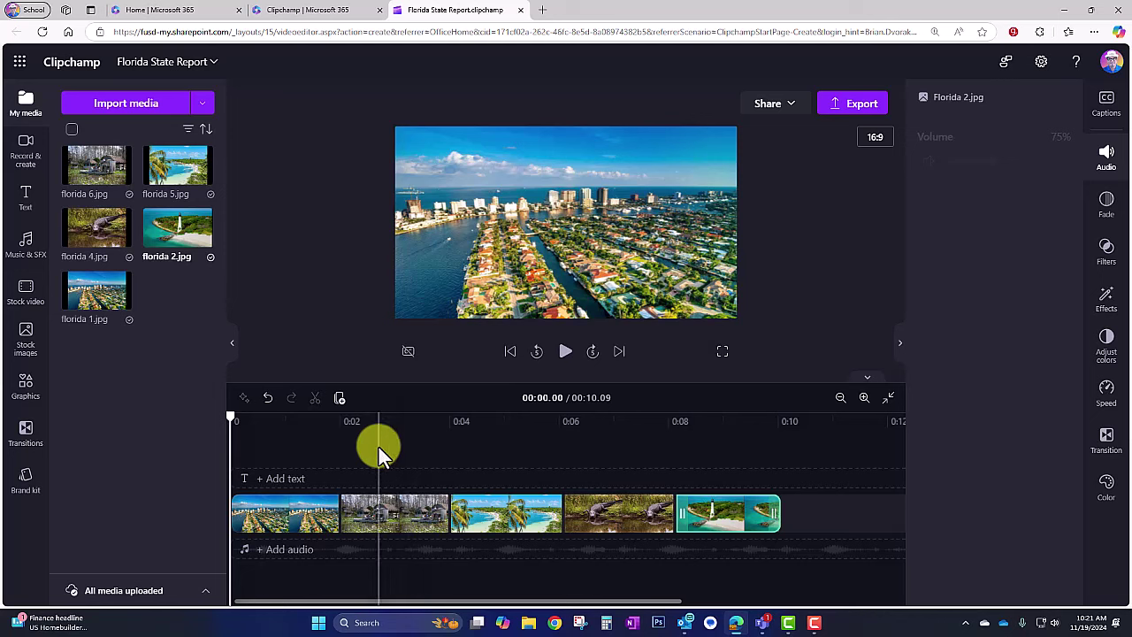
- Add a Playful styled text title to the timeline above the photos, starting at about 0.9 seconds
{"action": "left_click", "coordinate": [279, 484]}
{"action": "mouse_move", "coordinate": [218, 325]}
{"action": "left_mouse_down"}
{"action": "mouse_move", "coordinate": [232, 478]}
{"action": "mouse_move", "coordinate": [237, 368]}
{"action": "left_mouse_up"}
{"action": "mouse_move", "coordinate": [108, 310]}
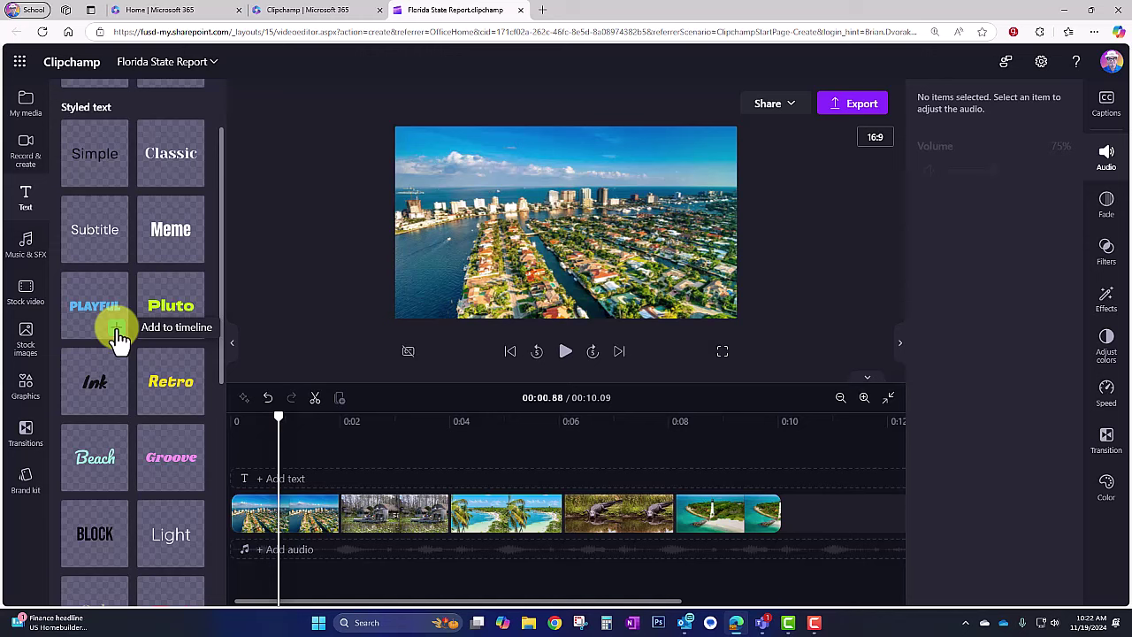
{"action": "left_click", "coordinate": [118, 334]}
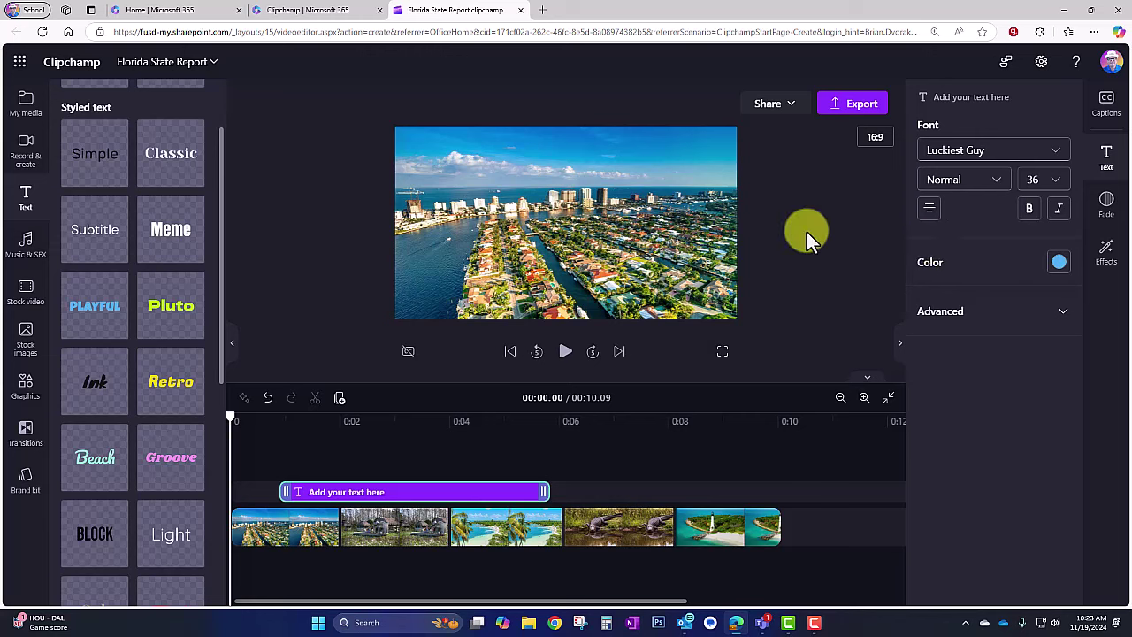
- Replace the title's placeholder text with "florida"
{"action": "left_click_drag", "start_coordinate": [304, 427], "coordinate": [392, 418]}
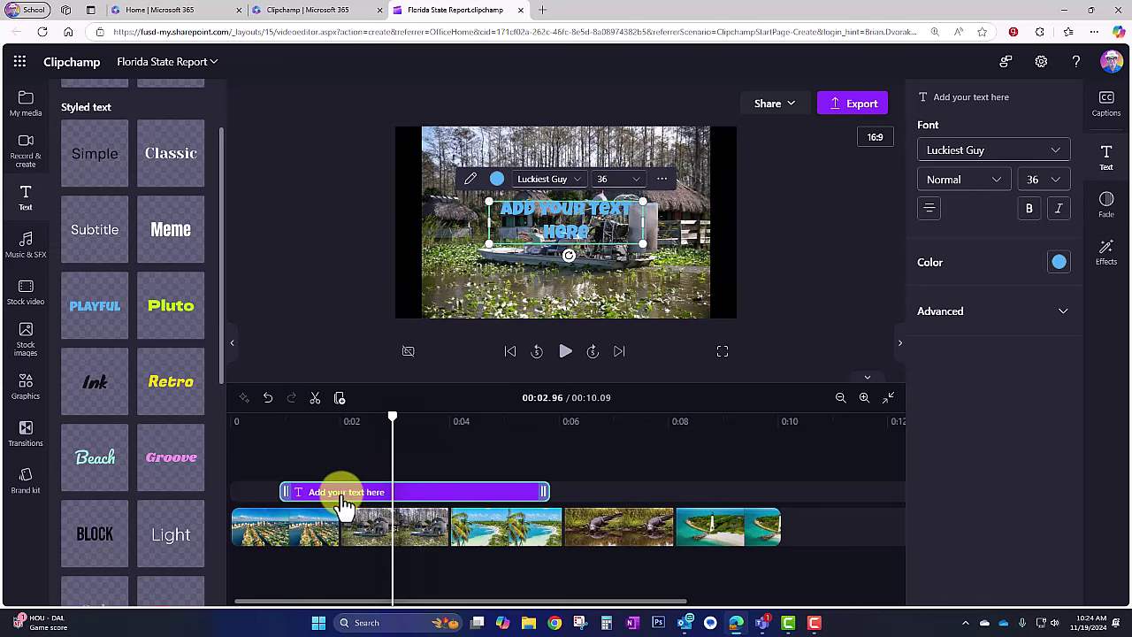
{"action": "double_click", "coordinate": [503, 213]}
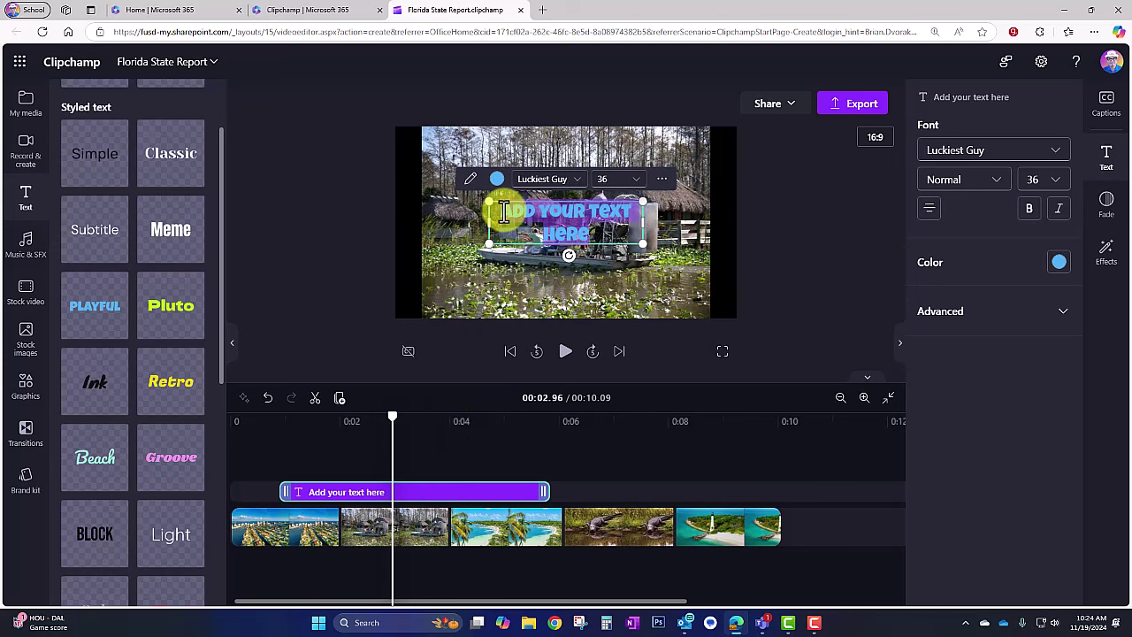
{"action": "type", "text": "florida"}
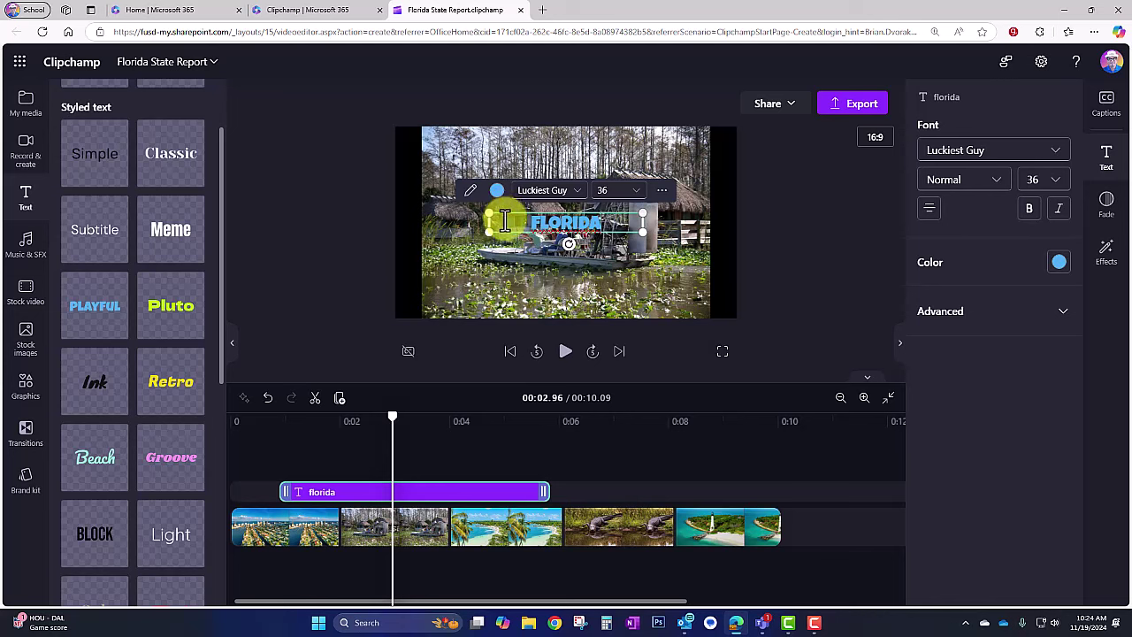
- Enlarge the florida title to font size 48 and move it near the top centre of the picture
{"action": "left_click_drag", "start_coordinate": [488, 233], "coordinate": [438, 274]}
{"action": "left_click", "coordinate": [607, 271]}
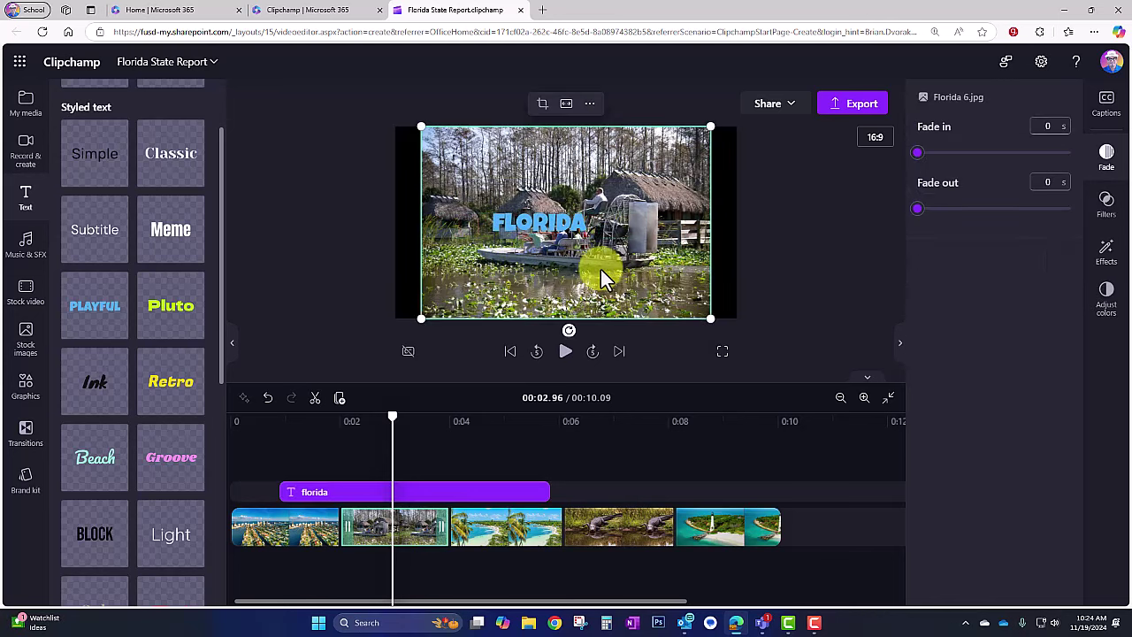
{"action": "left_click_drag", "start_coordinate": [561, 204], "coordinate": [574, 158]}
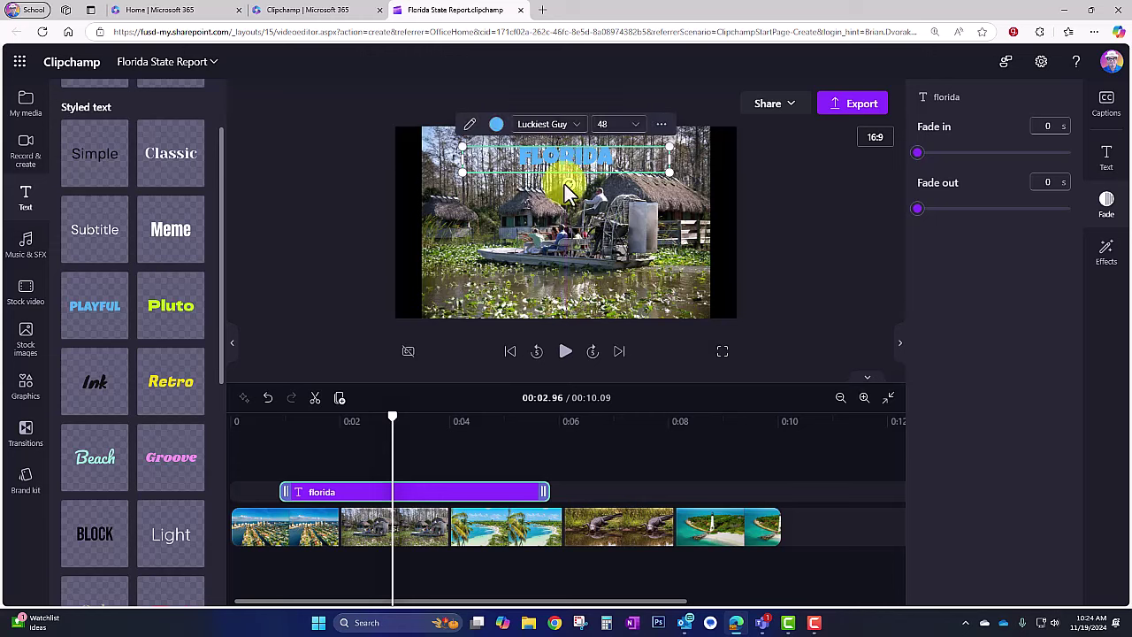
- Move the florida title clip to the start of the timeline and play the opening second or so
{"action": "left_click_drag", "start_coordinate": [363, 495], "coordinate": [300, 497]}
{"action": "left_click_drag", "start_coordinate": [257, 424], "coordinate": [208, 426]}
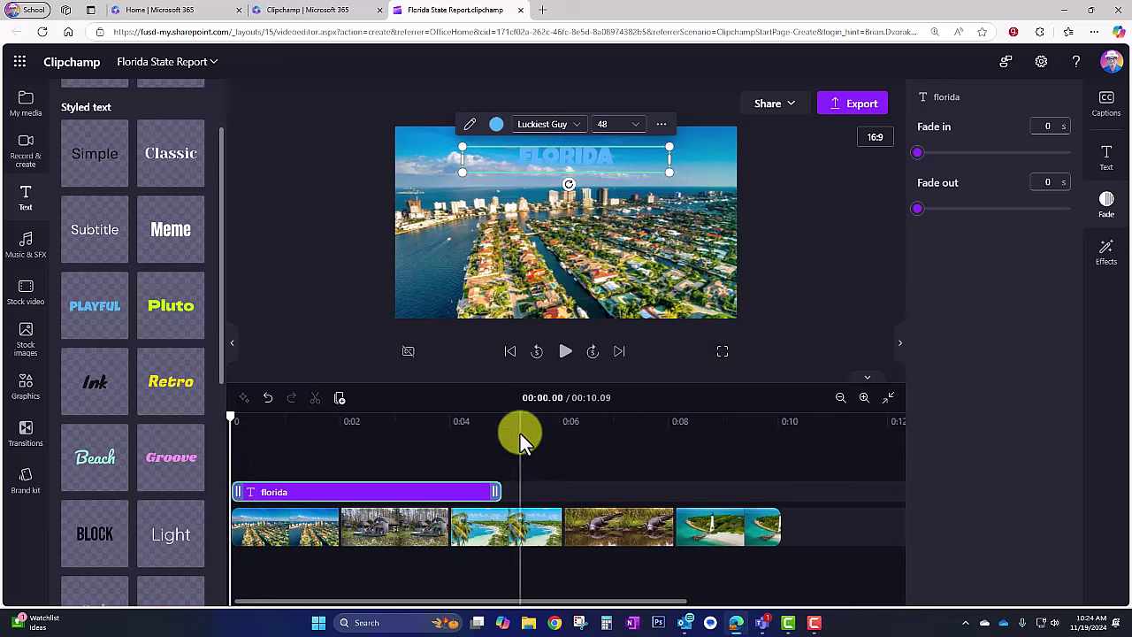
{"action": "left_click", "coordinate": [567, 354]}
{"action": "left_click", "coordinate": [567, 353]}
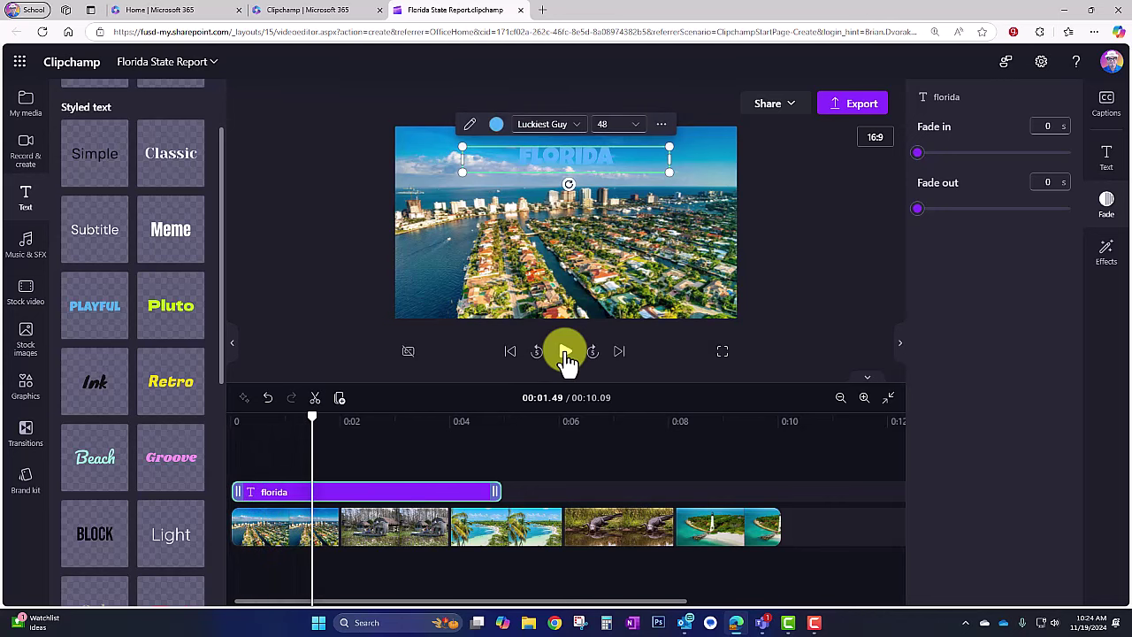
- Change the florida title's color to yellow, #FDD800
{"action": "left_click", "coordinate": [531, 168]}
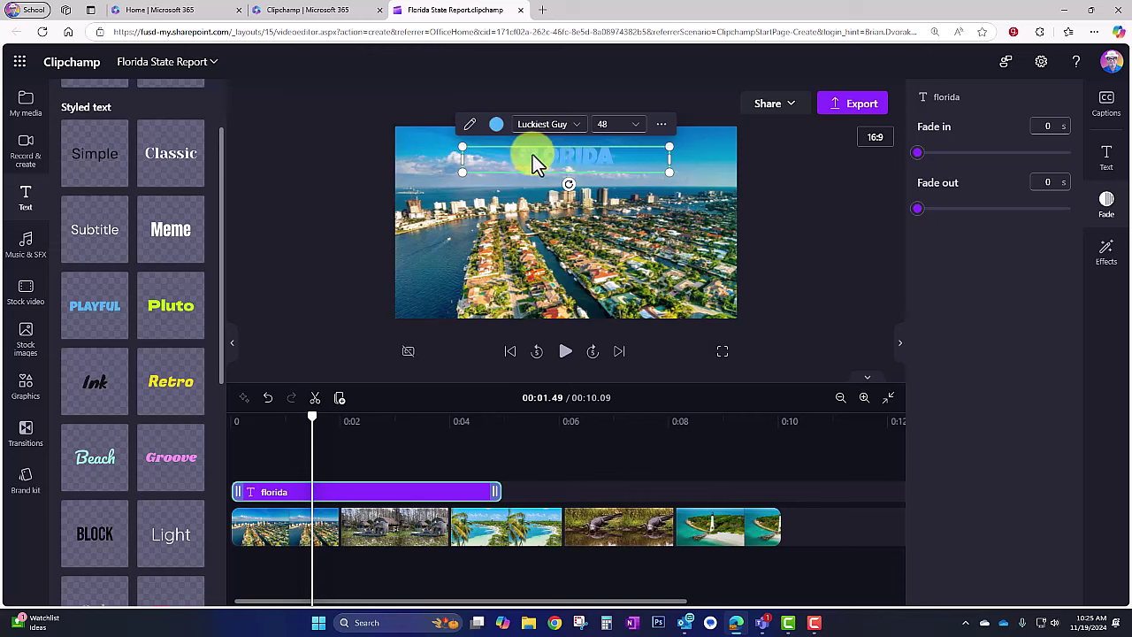
{"action": "left_click", "coordinate": [525, 157]}
{"action": "left_click", "coordinate": [496, 125]}
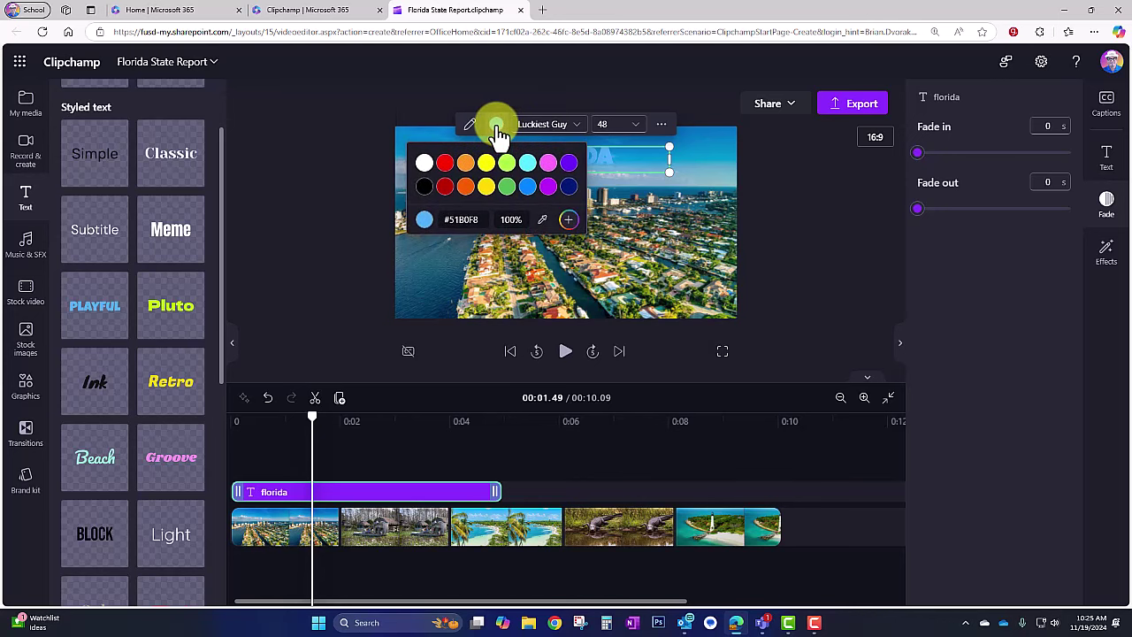
{"action": "left_click", "coordinate": [486, 188]}
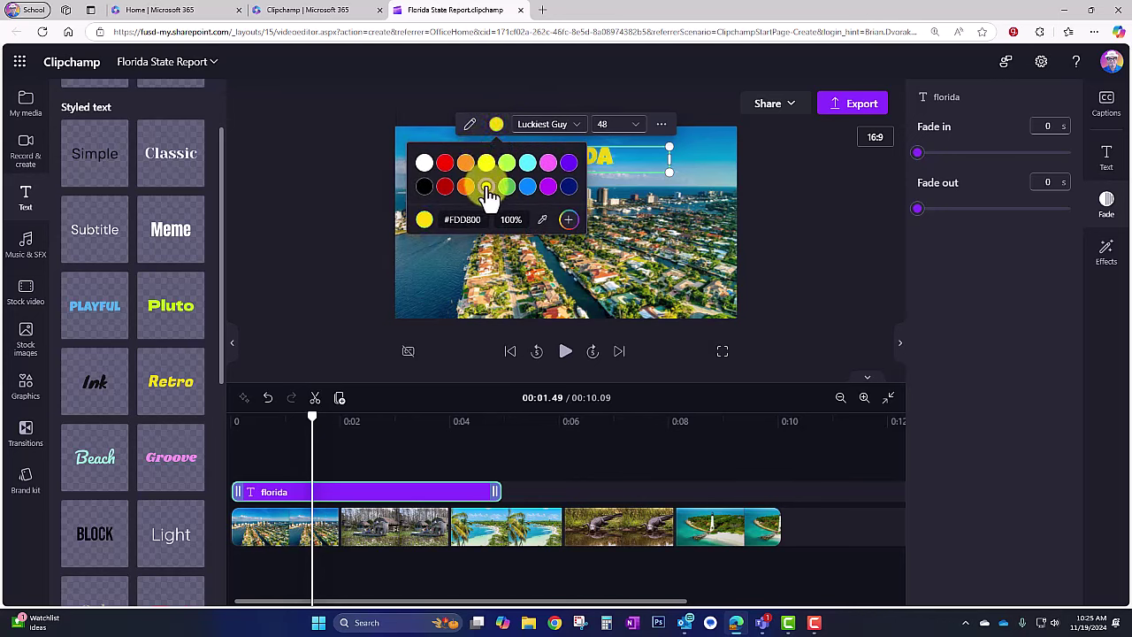
{"action": "left_click", "coordinate": [451, 279]}
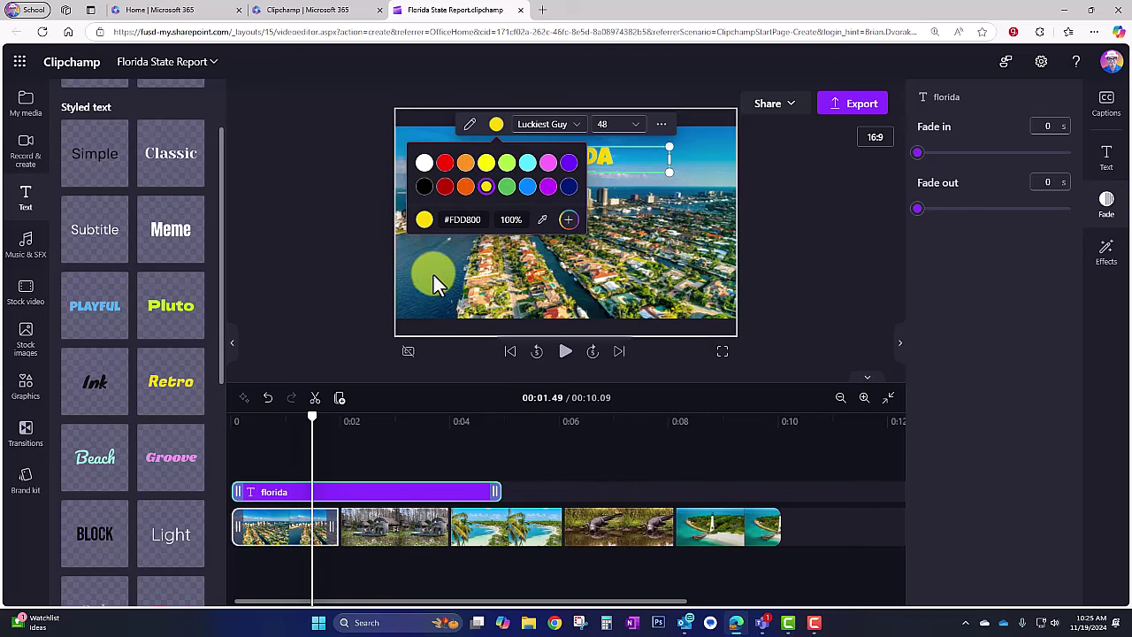
- Enlarge the florida title to font size 68 and center it across the sky of the picture
{"action": "left_click", "coordinate": [541, 176]}
{"action": "left_click", "coordinate": [582, 174]}
{"action": "left_click", "coordinate": [577, 151]}
{"action": "left_click_drag", "start_coordinate": [460, 175], "coordinate": [442, 209]}
{"action": "left_click", "coordinate": [599, 216]}
{"action": "left_click_drag", "start_coordinate": [548, 163], "coordinate": [589, 162]}
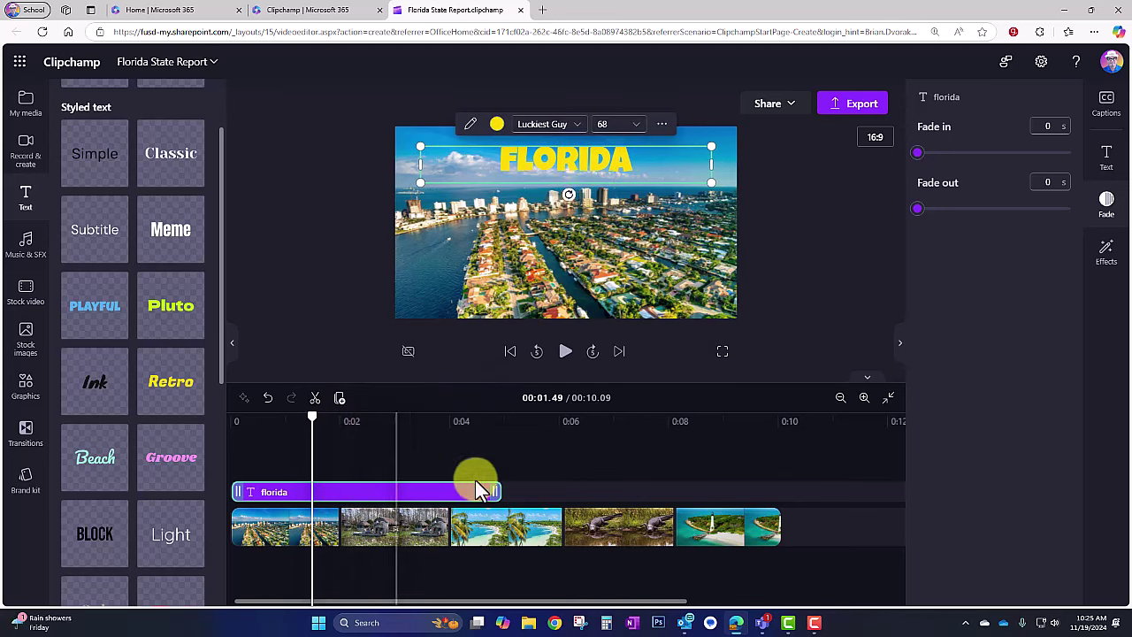
- Extend the florida title clip to end together with the last photo, and preview the video's first two seconds
{"action": "left_click_drag", "start_coordinate": [497, 492], "coordinate": [338, 495]}
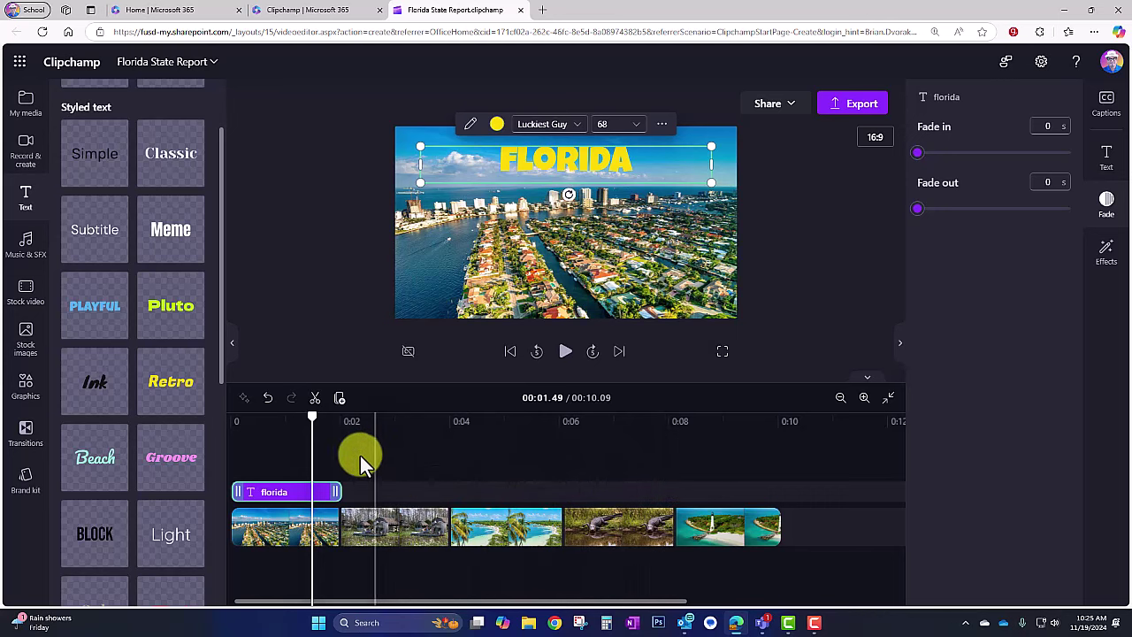
{"action": "left_click_drag", "start_coordinate": [341, 493], "coordinate": [776, 488]}
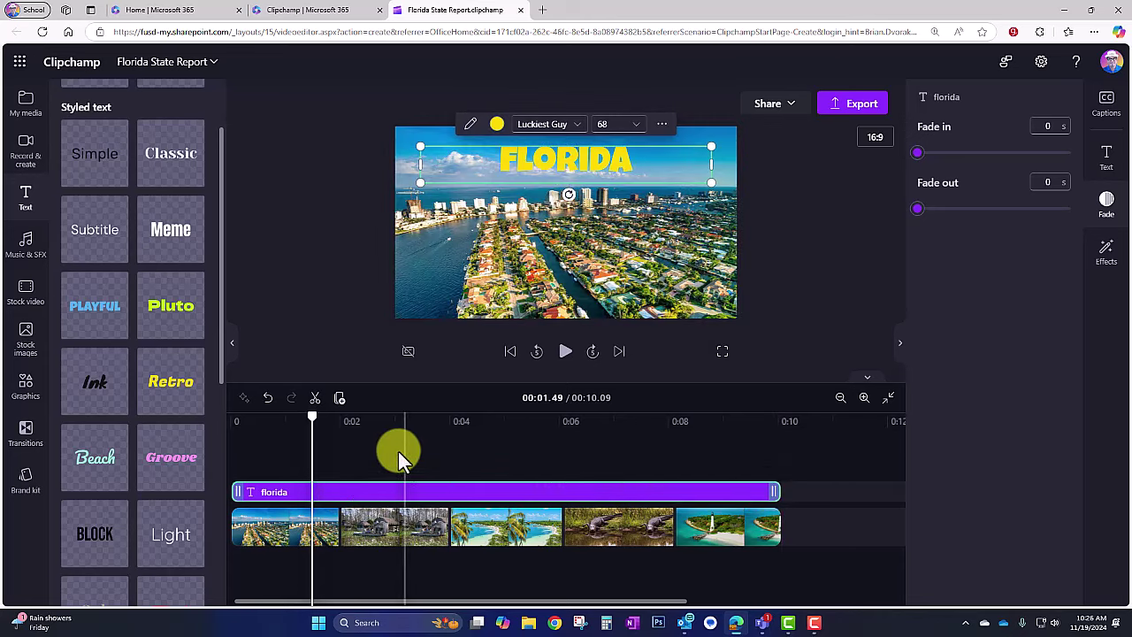
{"action": "left_click", "coordinate": [213, 424]}
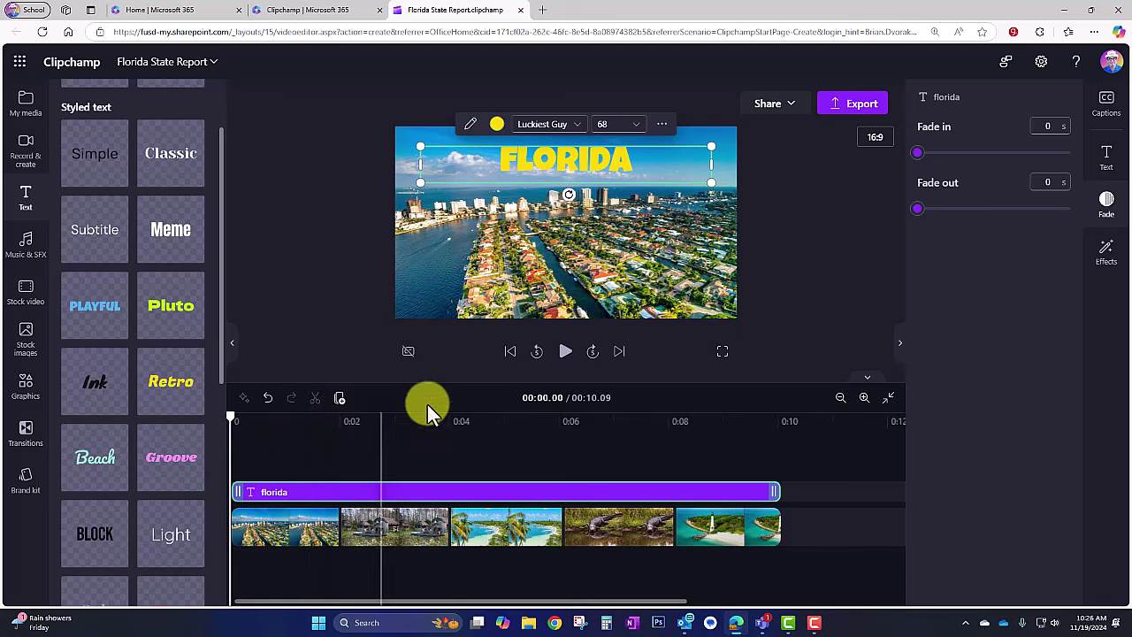
{"action": "left_click", "coordinate": [566, 354]}
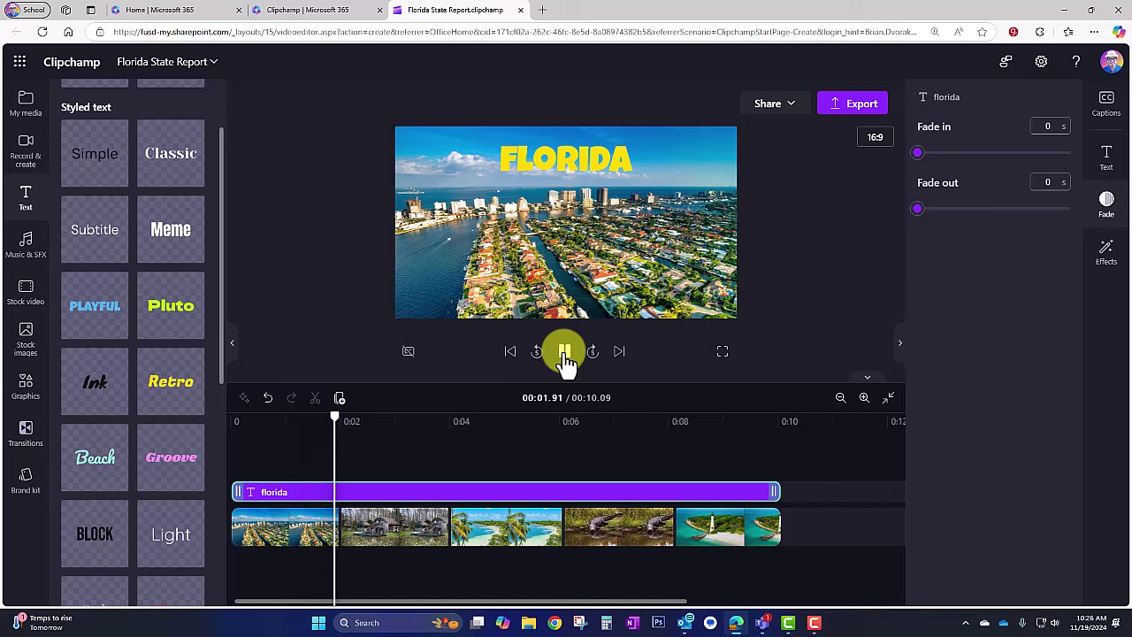
{"action": "left_click", "coordinate": [564, 354]}
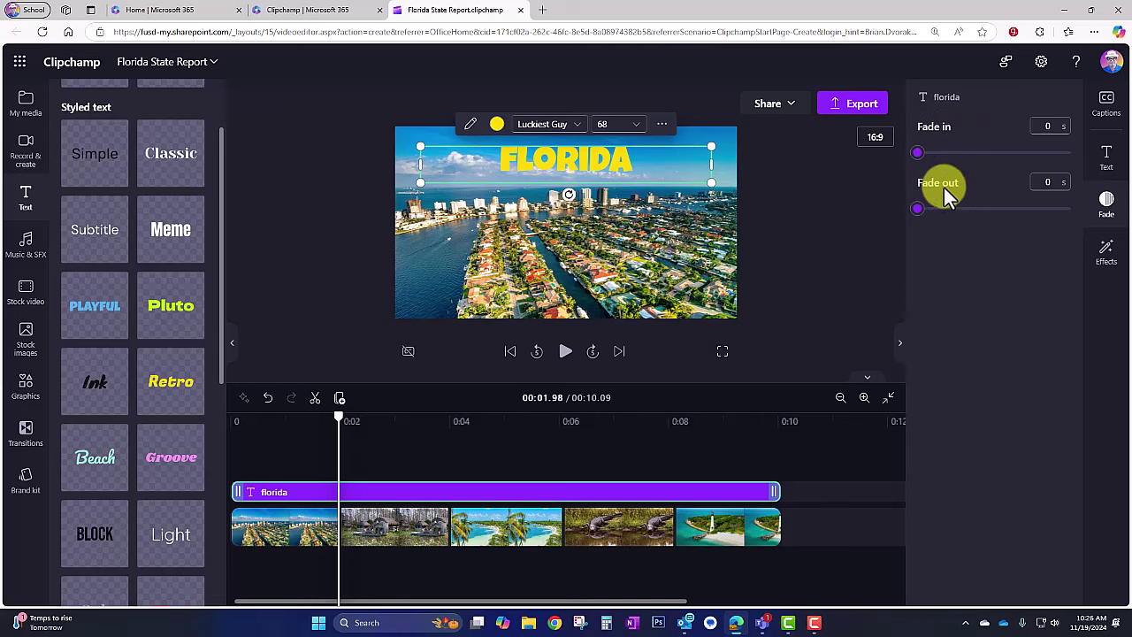
- Set the florida title's fade in and fade out to 0.5 seconds each, and preview from the start
{"action": "left_click_drag", "start_coordinate": [923, 155], "coordinate": [957, 159]}
{"action": "left_click_drag", "start_coordinate": [920, 209], "coordinate": [961, 214]}
{"action": "left_click_drag", "start_coordinate": [339, 419], "coordinate": [167, 425]}
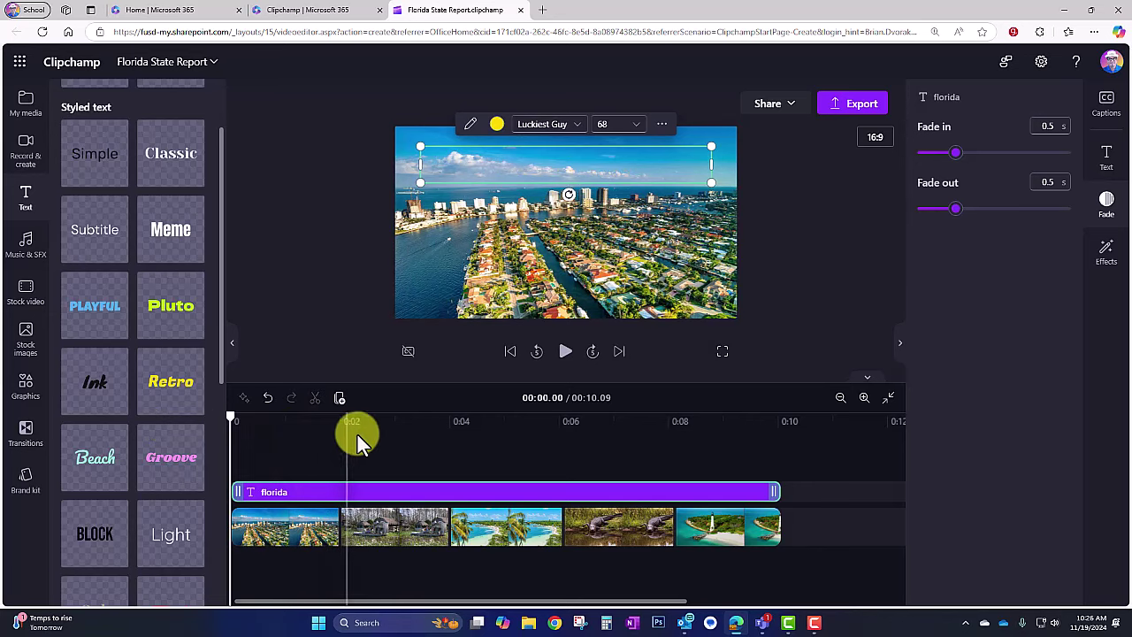
{"action": "left_click", "coordinate": [565, 354]}
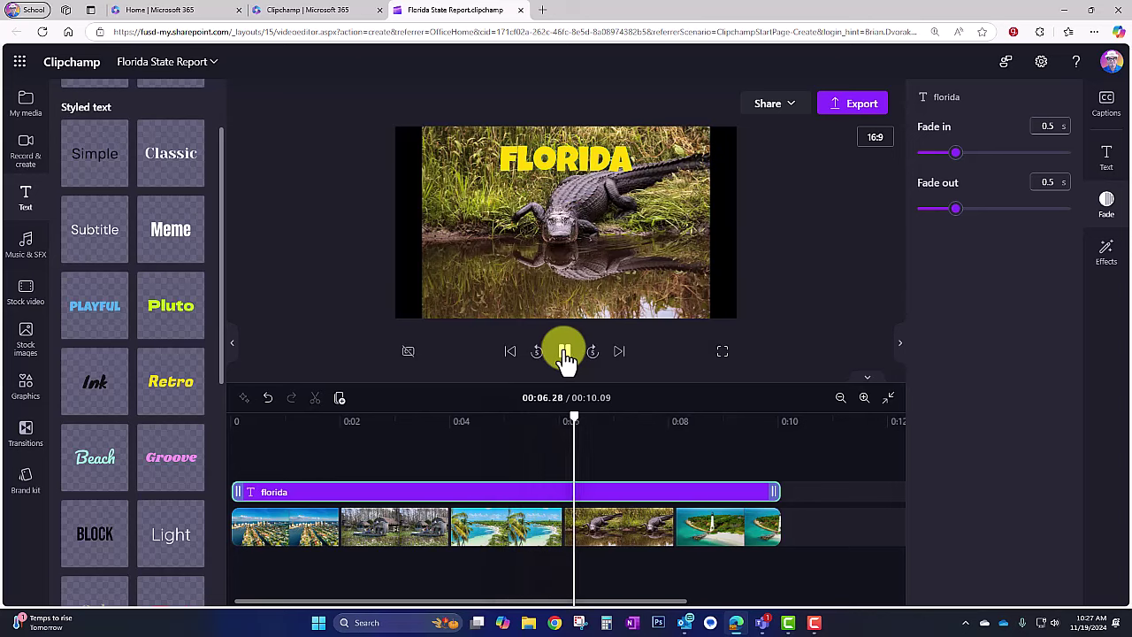
{"action": "left_click", "coordinate": [564, 354]}
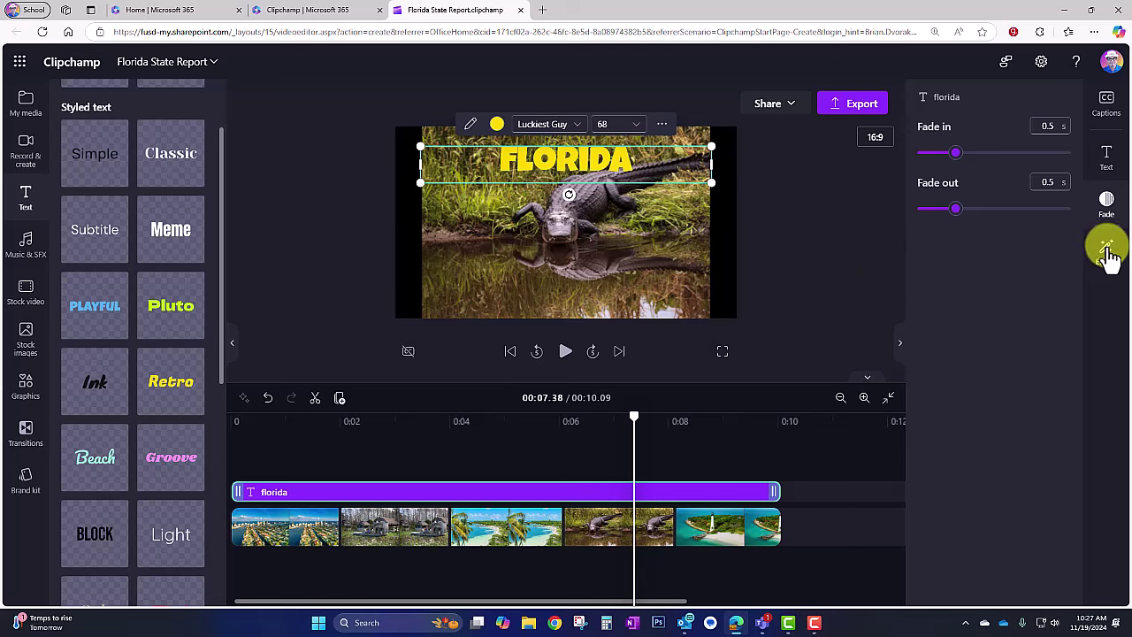
- Apply the Disco effect to the florida title and preview it from the start of the video
{"action": "left_click", "coordinate": [1108, 252]}
{"action": "scroll", "coordinate": [1097, 292], "scroll_direction": "down", "scroll_amount": 5}
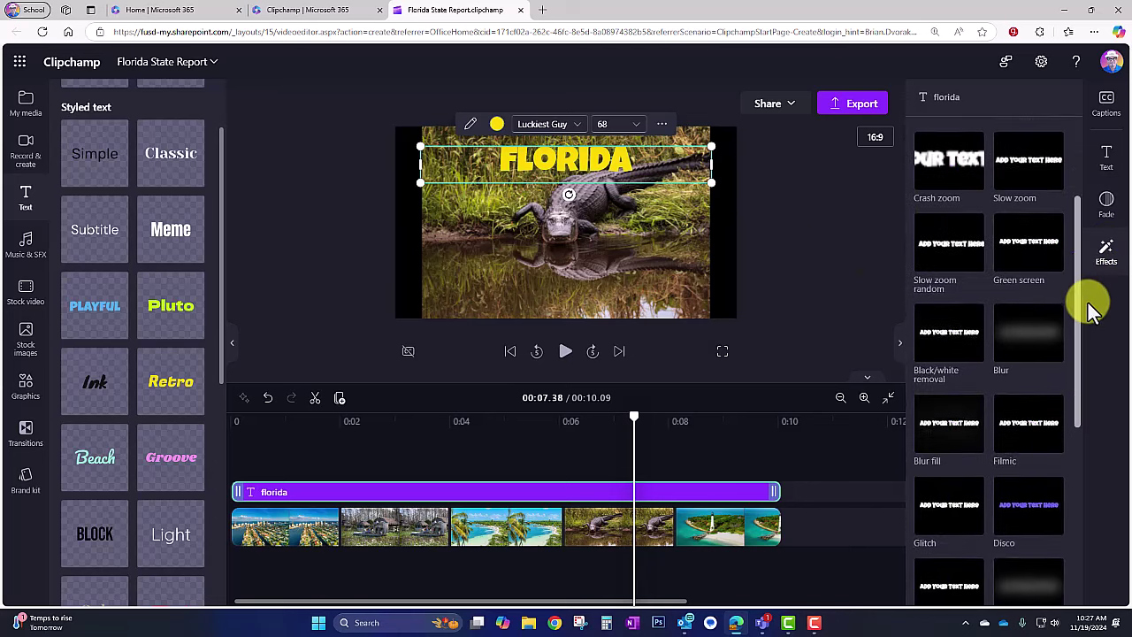
{"action": "left_click_drag", "start_coordinate": [1084, 315], "coordinate": [1080, 369]}
{"action": "scroll", "coordinate": [1085, 376], "scroll_direction": "down", "scroll_amount": 2}
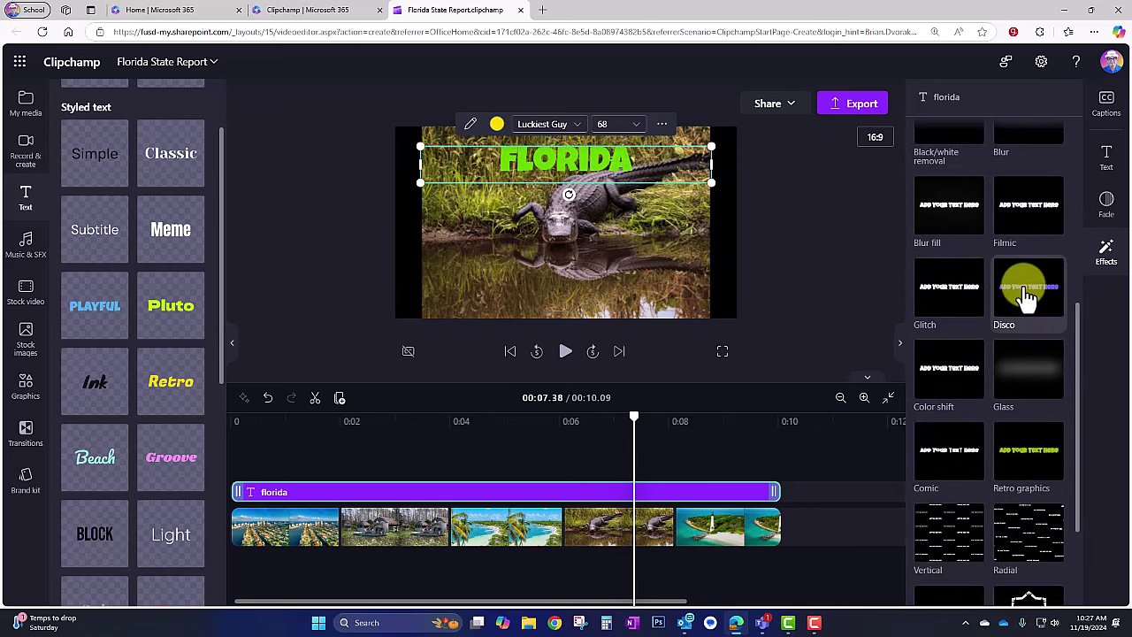
{"action": "left_click", "coordinate": [1026, 297]}
{"action": "left_click_drag", "start_coordinate": [634, 415], "coordinate": [189, 442]}
{"action": "left_click", "coordinate": [564, 351]}
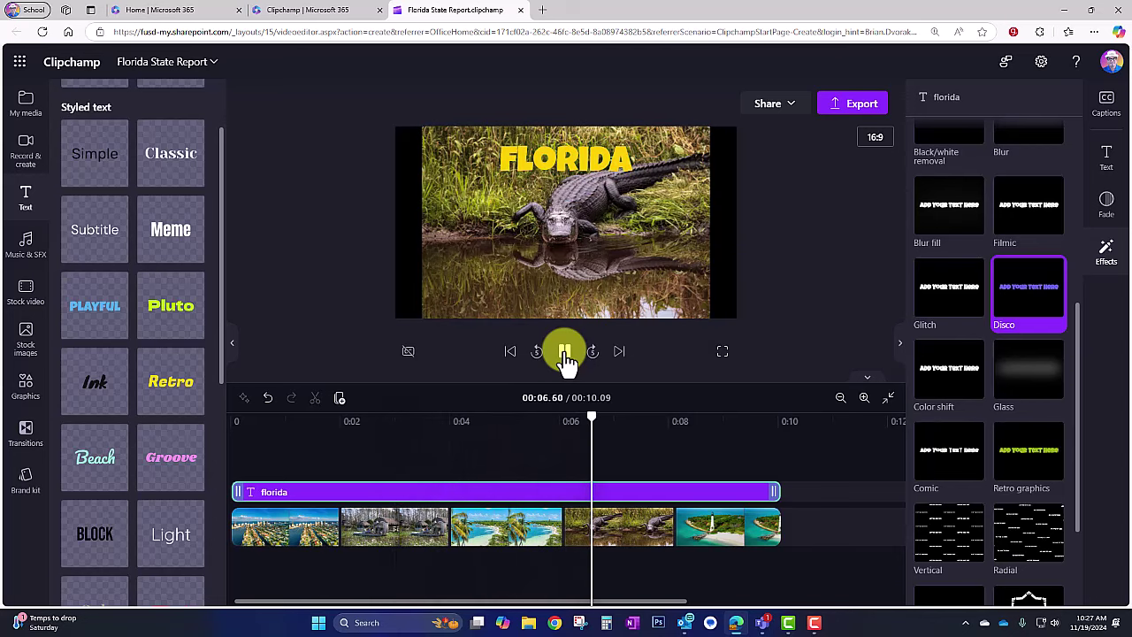
{"action": "left_click", "coordinate": [565, 354]}
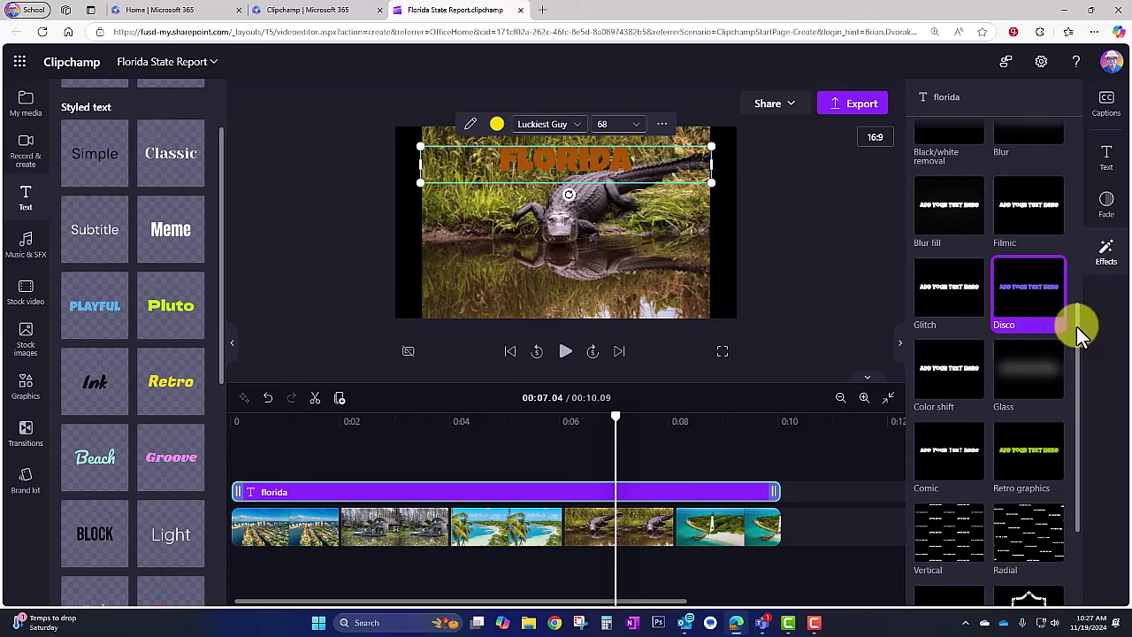
{"action": "left_click_drag", "start_coordinate": [1082, 336], "coordinate": [1084, 133]}
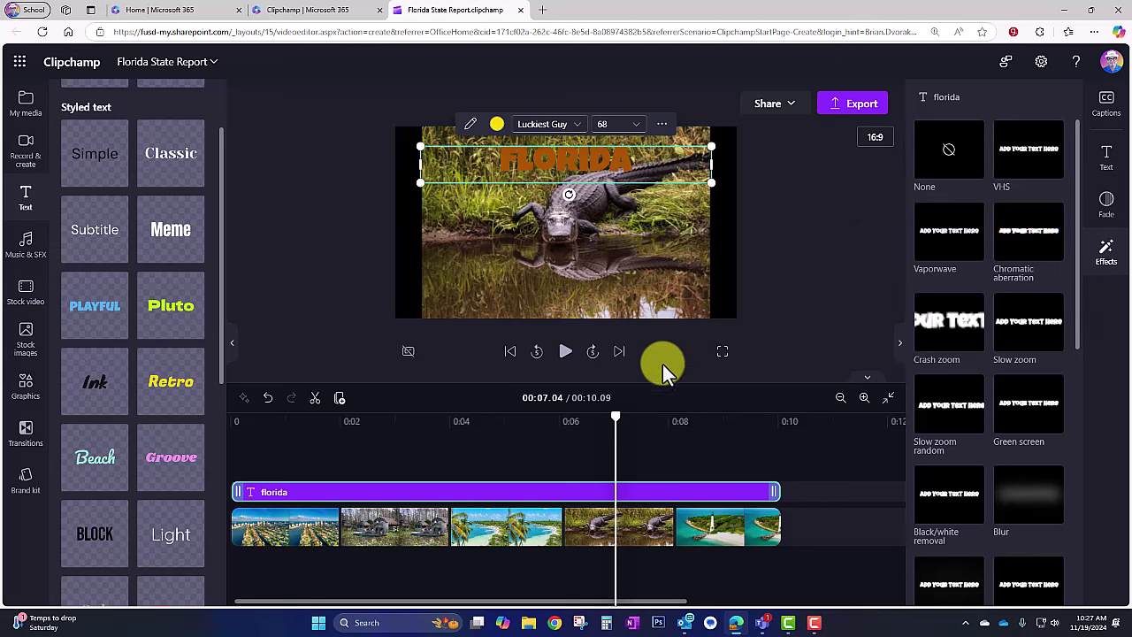
- Return the playhead to the start of the timeline, deselect the title, and search the music library for "exciting"
{"action": "left_click_drag", "start_coordinate": [617, 415], "coordinate": [234, 415]}
{"action": "left_click", "coordinate": [254, 561]}
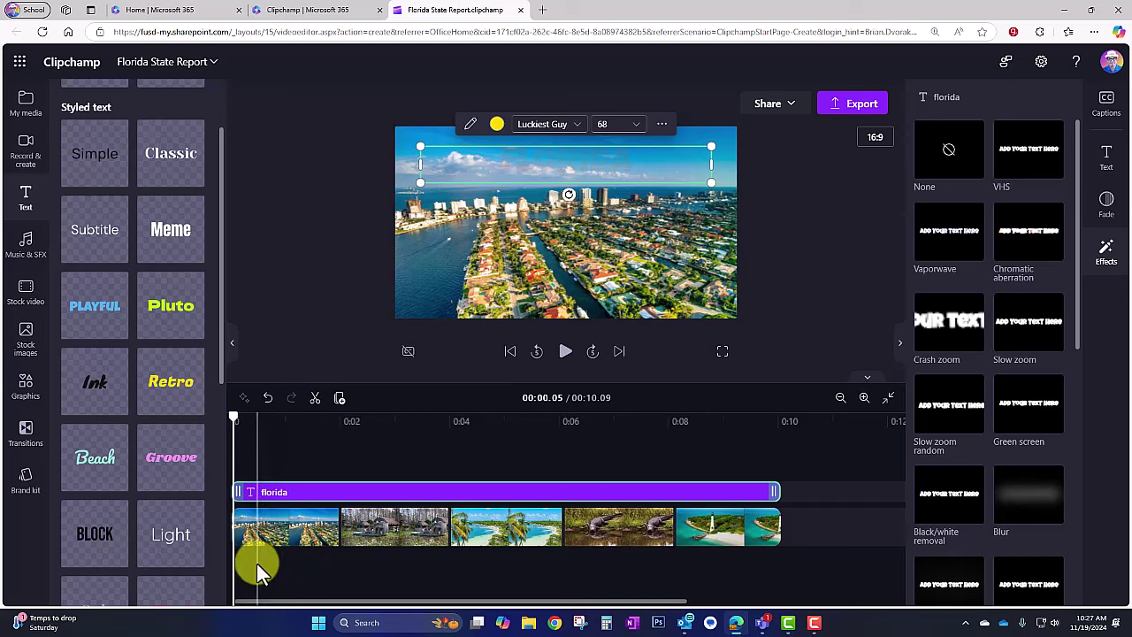
{"action": "left_click", "coordinate": [365, 273]}
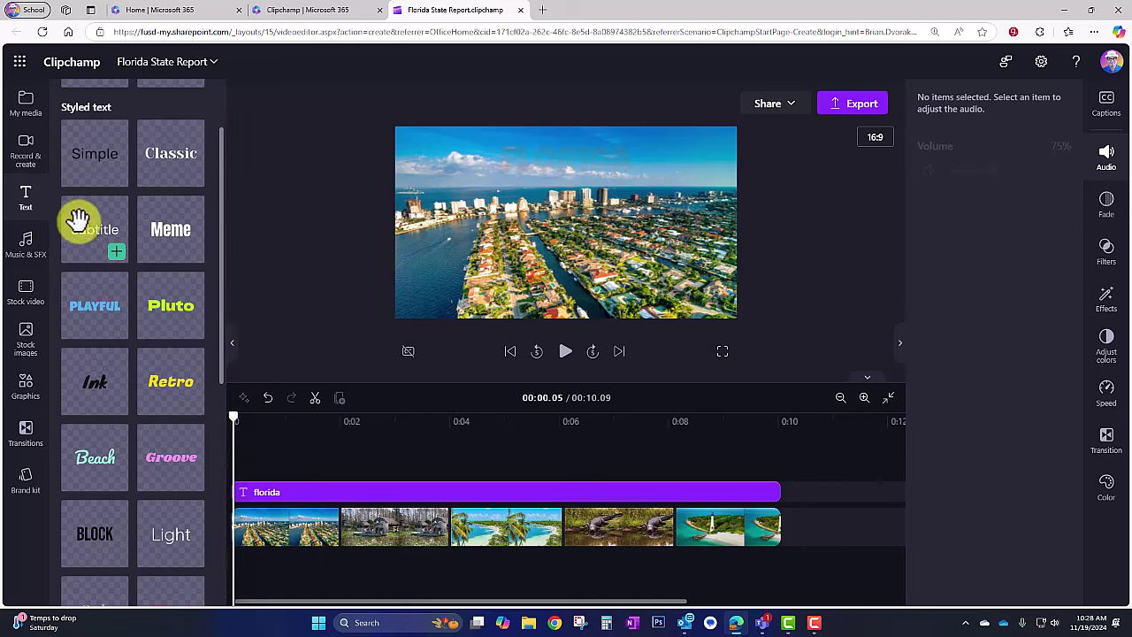
{"action": "left_click", "coordinate": [27, 250]}
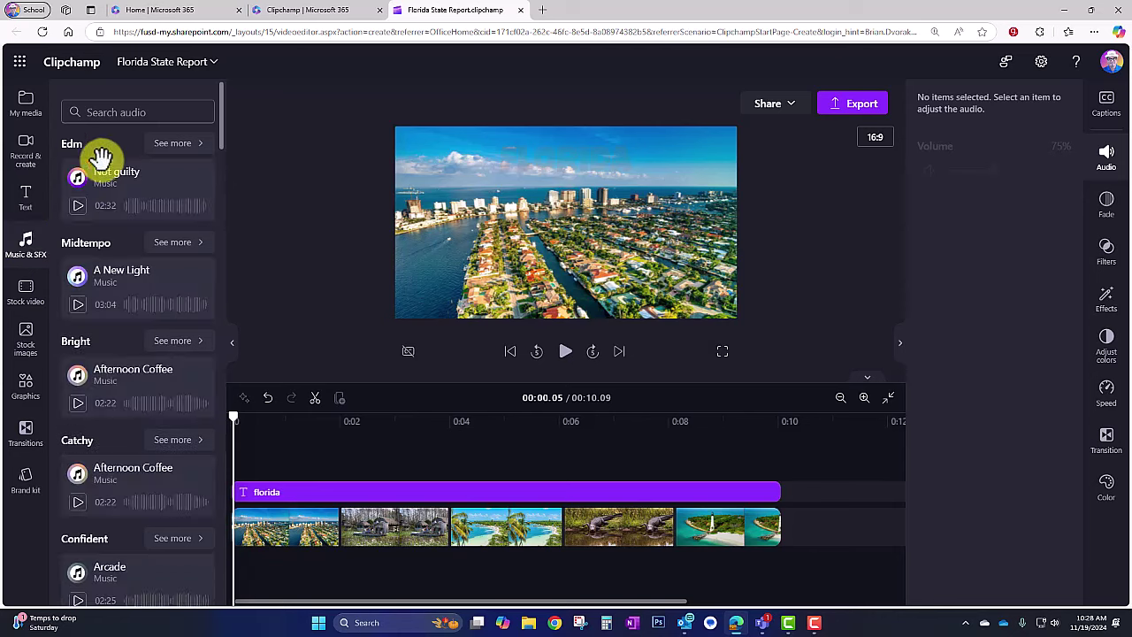
{"action": "left_click", "coordinate": [155, 112]}
{"action": "type", "text": "exciting"}
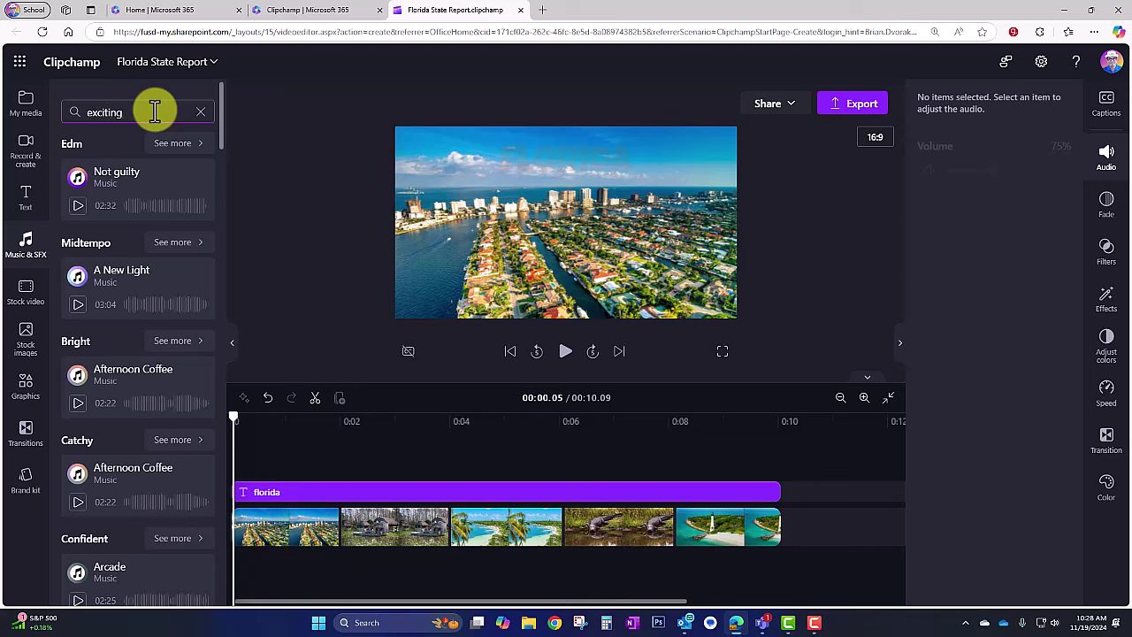
{"action": "key", "text": "Return"}
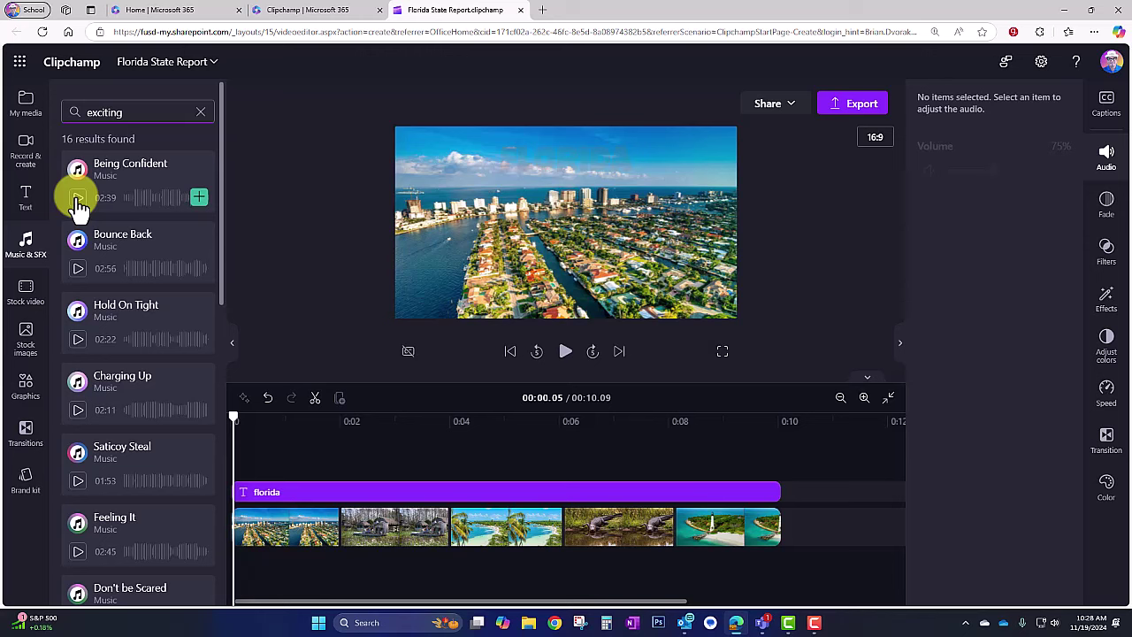
- Listen to the Being Confident track and add it to the timeline beneath the photos
{"action": "left_click", "coordinate": [77, 198]}
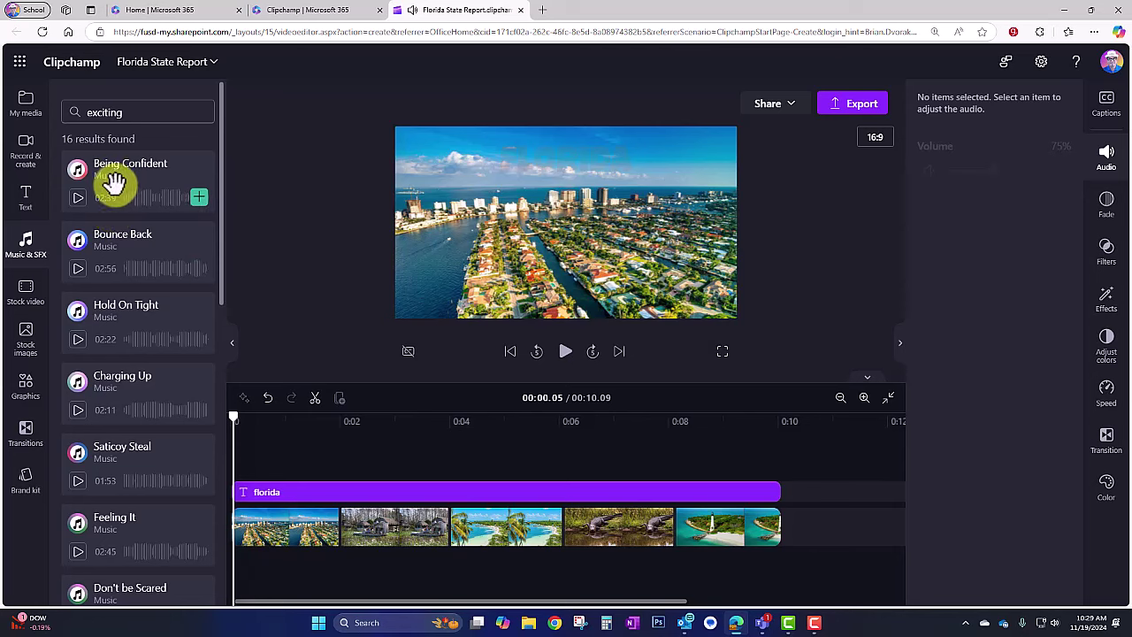
{"action": "left_click", "coordinate": [200, 200]}
{"action": "left_click", "coordinate": [256, 555]}
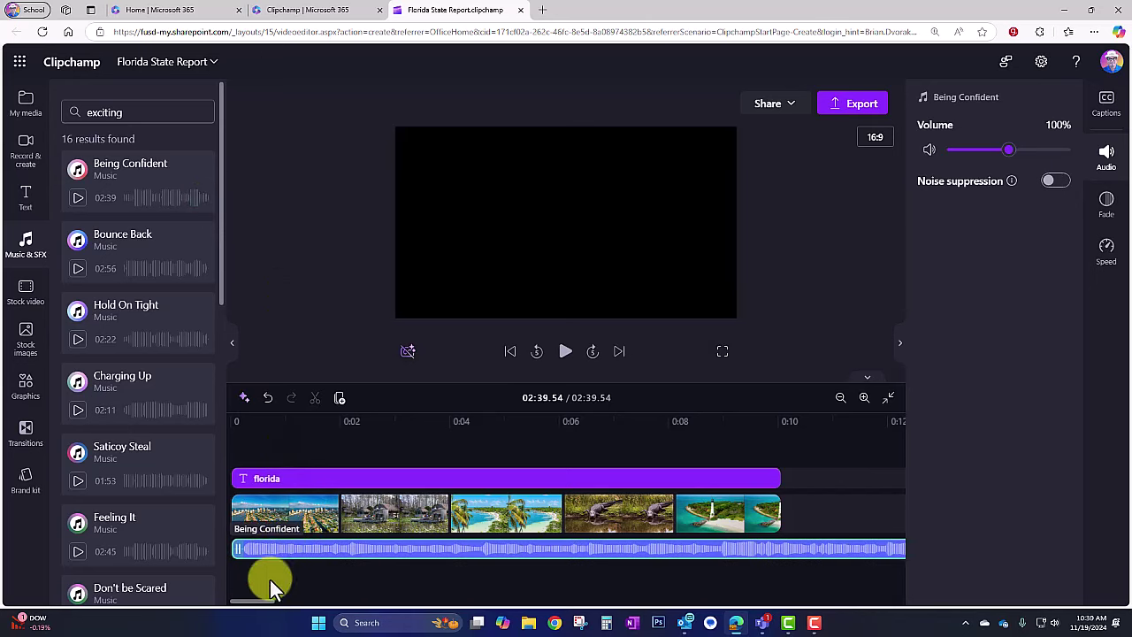
- Split the Being Confident track just past the last photo, at 00:10.38, and delete the part after the split
{"action": "left_click_drag", "start_coordinate": [263, 604], "coordinate": [283, 602]}
{"action": "left_click", "coordinate": [442, 520]}
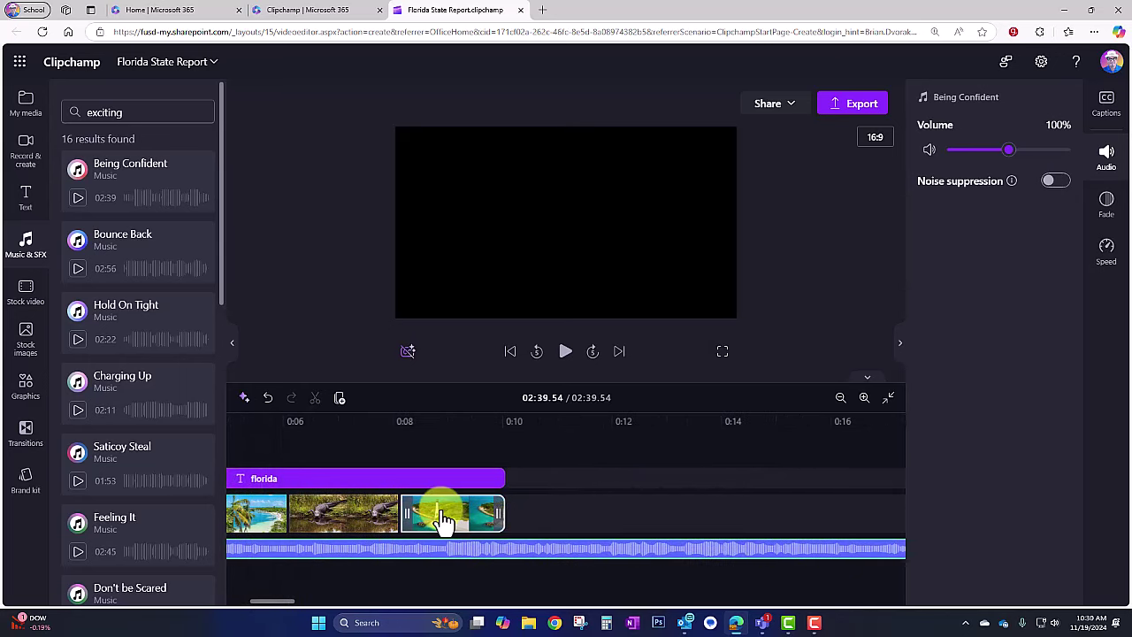
{"action": "left_click", "coordinate": [840, 398]}
{"action": "left_click", "coordinate": [840, 398]}
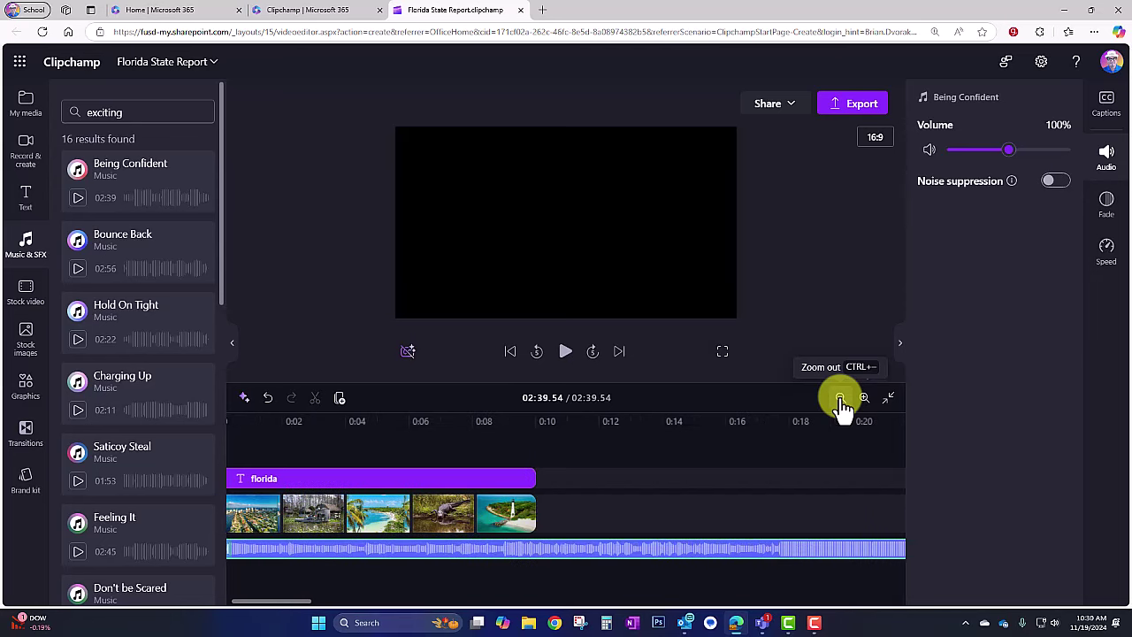
{"action": "left_click", "coordinate": [840, 398]}
{"action": "left_click", "coordinate": [840, 398]}
{"action": "left_click", "coordinate": [840, 398]}
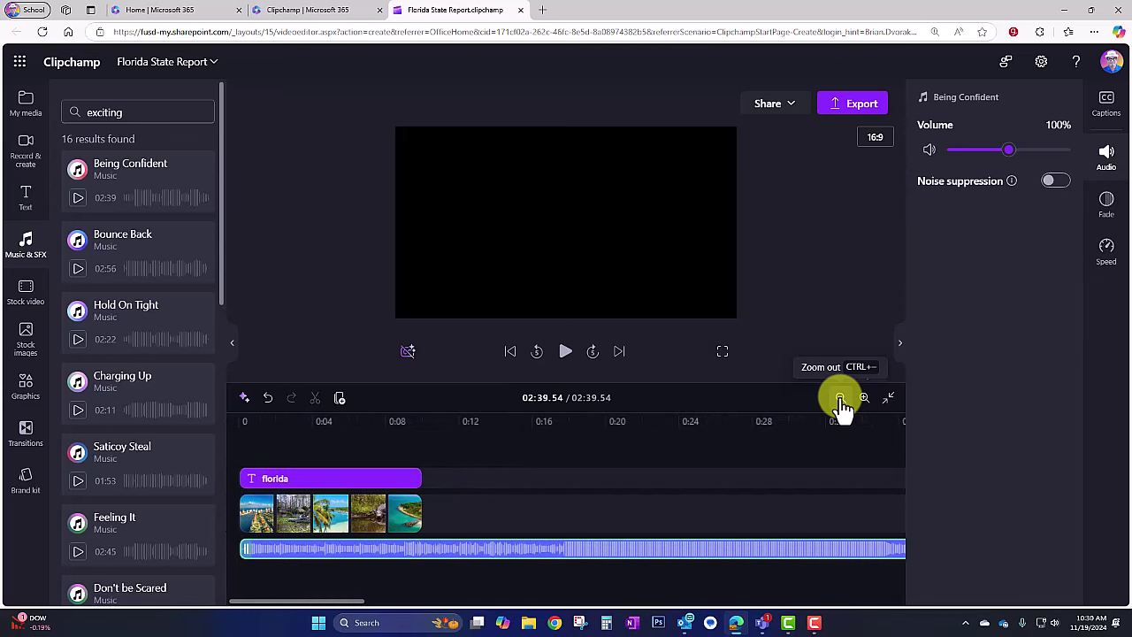
{"action": "left_click", "coordinate": [840, 398]}
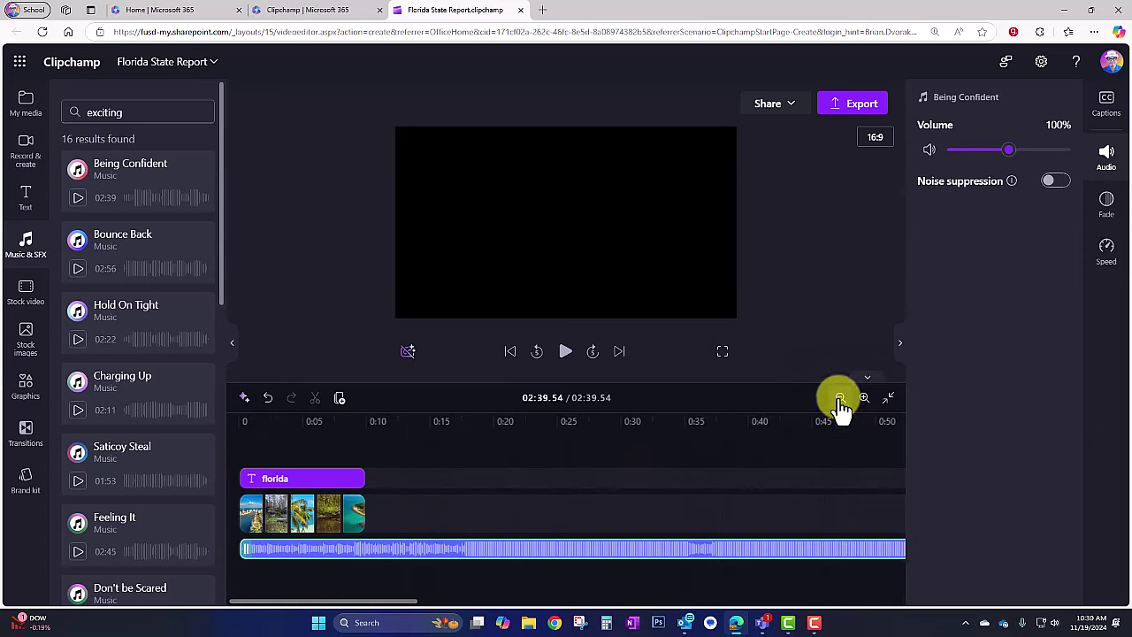
{"action": "left_click", "coordinate": [368, 424]}
{"action": "left_click_drag", "start_coordinate": [370, 420], "coordinate": [370, 422]}
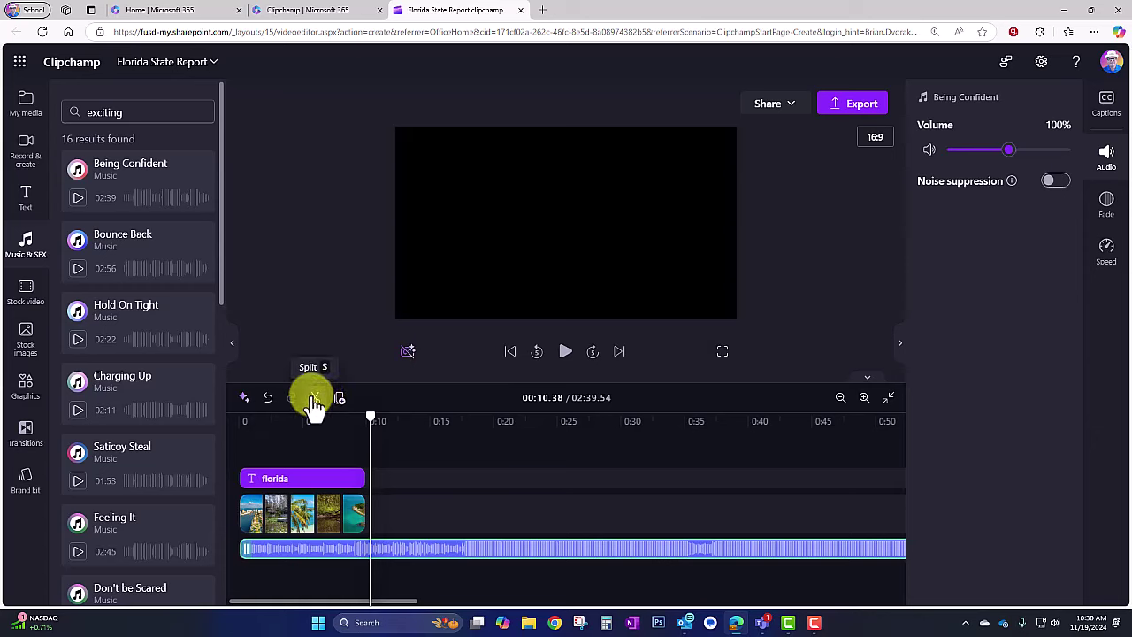
{"action": "left_click", "coordinate": [316, 400]}
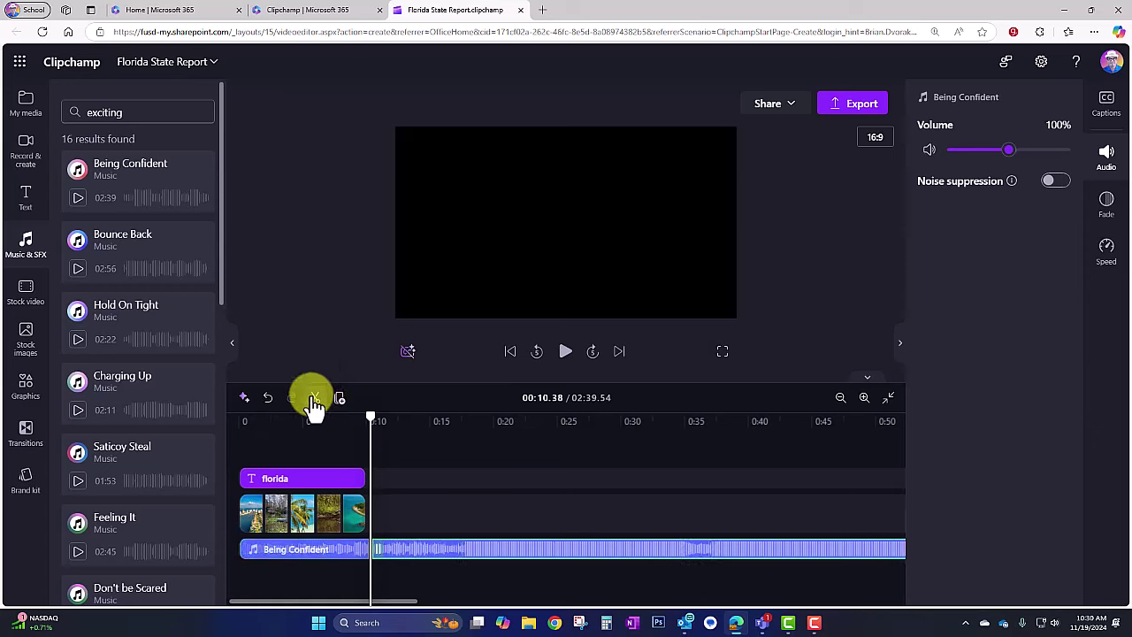
{"action": "mouse_move", "coordinate": [428, 552]}
{"action": "left_mouse_down"}
{"action": "mouse_move", "coordinate": [463, 543]}
{"action": "mouse_move", "coordinate": [429, 548]}
{"action": "left_mouse_up"}
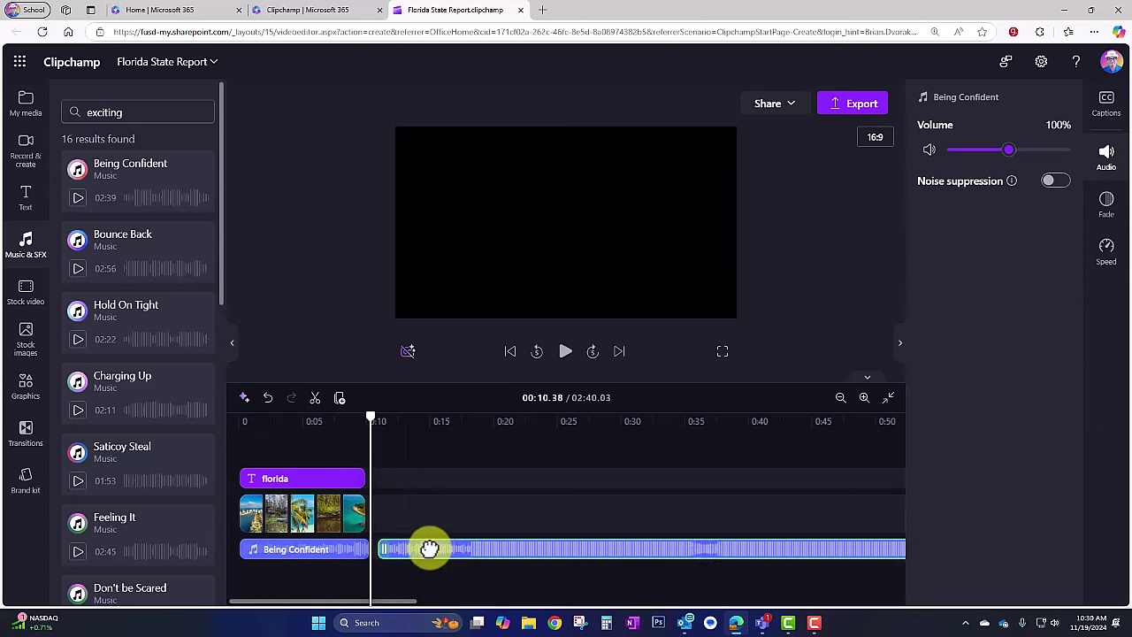
{"action": "key", "text": "Delete"}
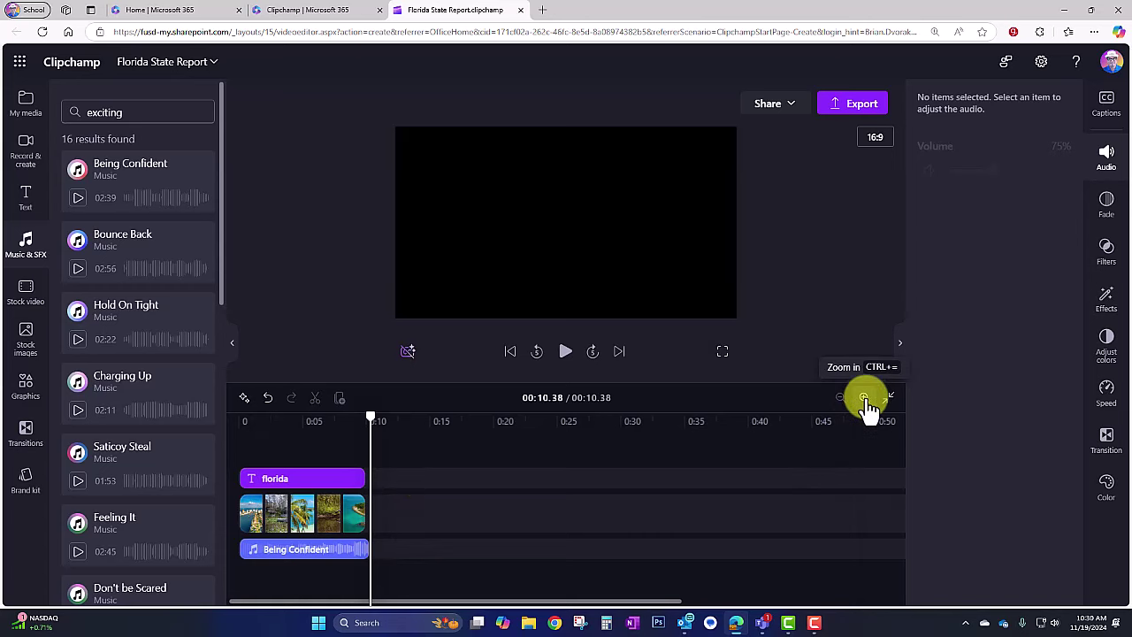
- Trim the end of the Being Confident track so it lines up with the end of the last photo
{"action": "left_click", "coordinate": [865, 399]}
{"action": "left_click", "coordinate": [865, 399]}
{"action": "left_click", "coordinate": [865, 399]}
{"action": "left_click", "coordinate": [865, 399]}
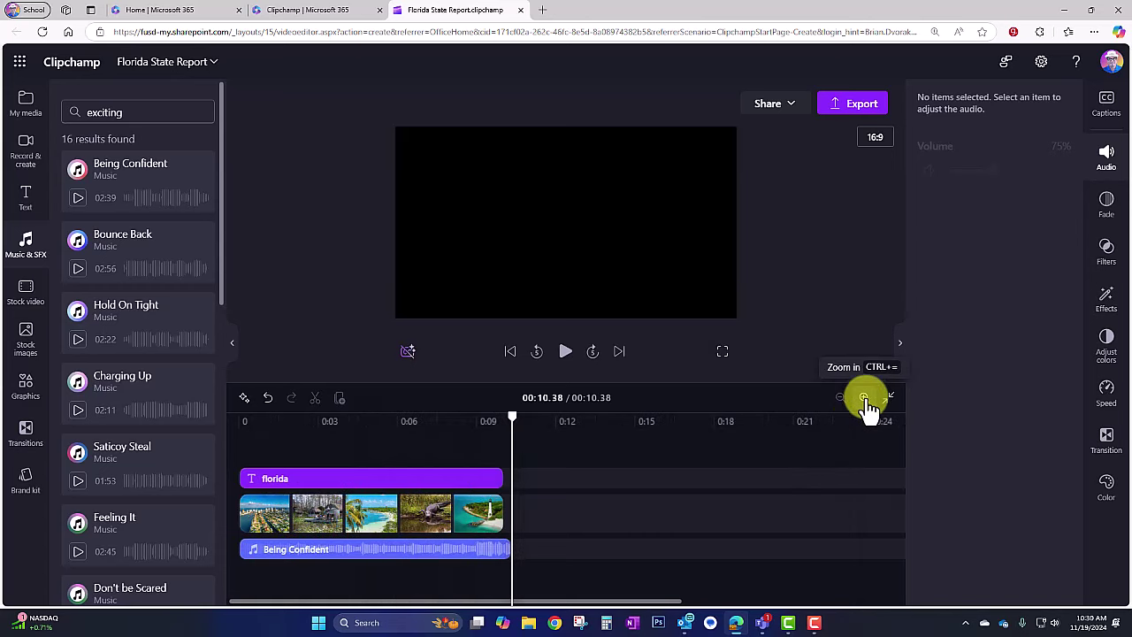
{"action": "left_click", "coordinate": [865, 399]}
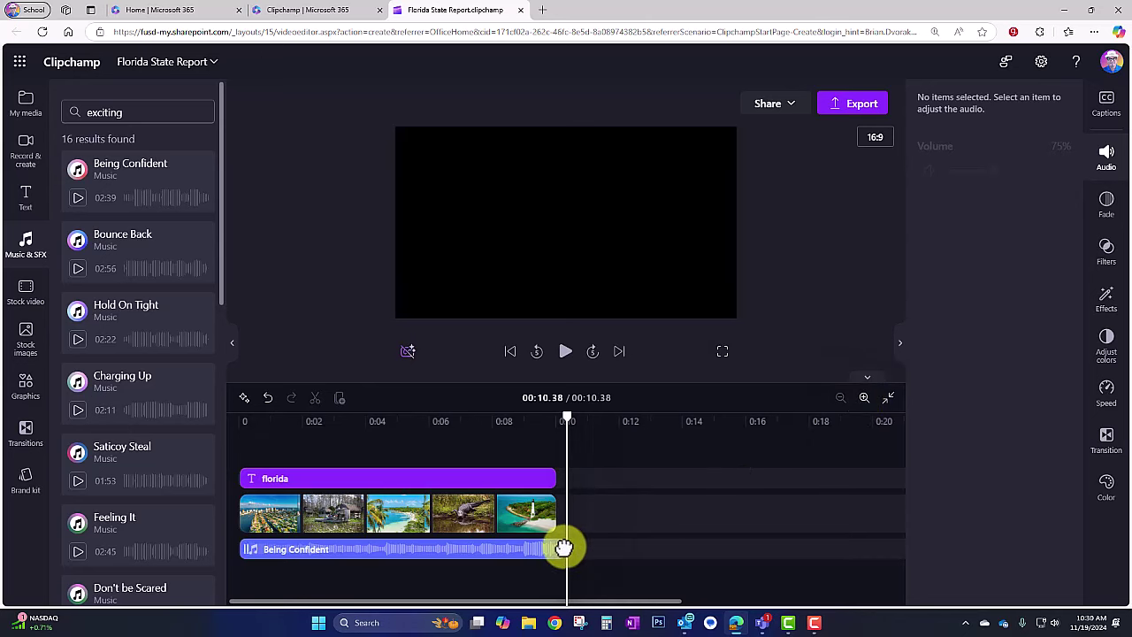
{"action": "left_click_drag", "start_coordinate": [563, 548], "coordinate": [551, 546]}
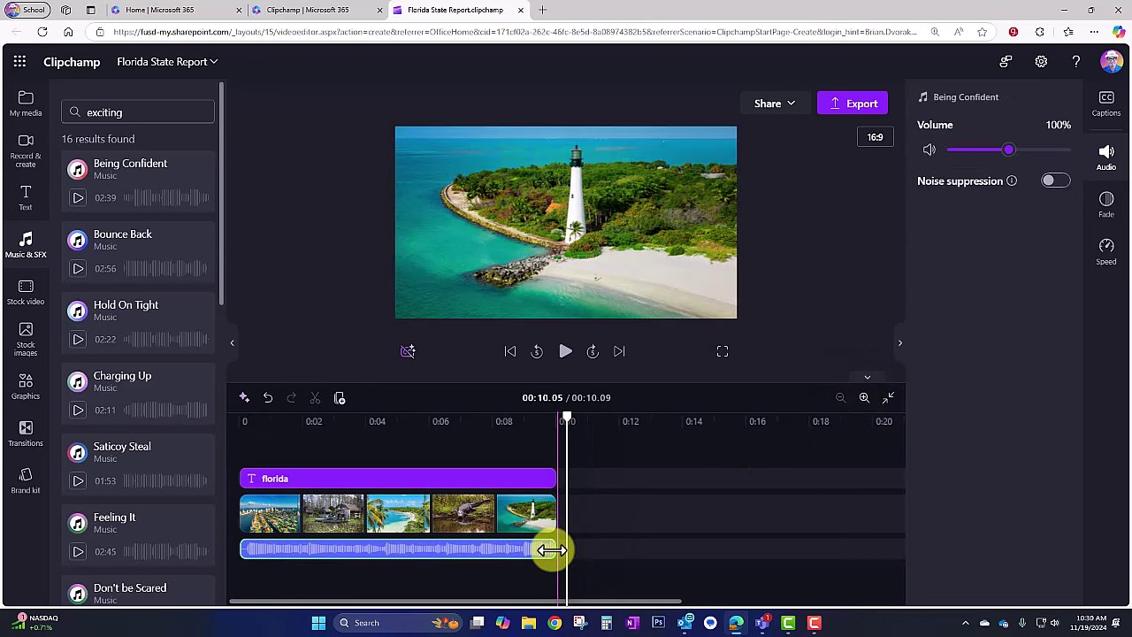
- Preview the video with its music from the start of the timeline, stopping playback near the end
{"action": "left_click_drag", "start_coordinate": [561, 418], "coordinate": [209, 423]}
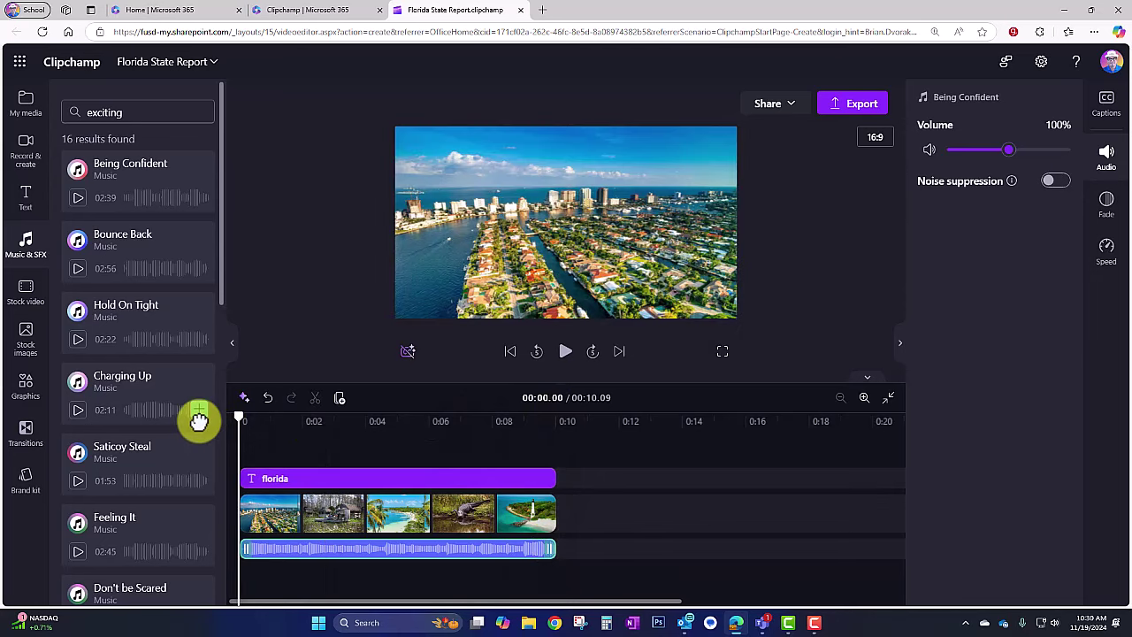
{"action": "left_click", "coordinate": [566, 353]}
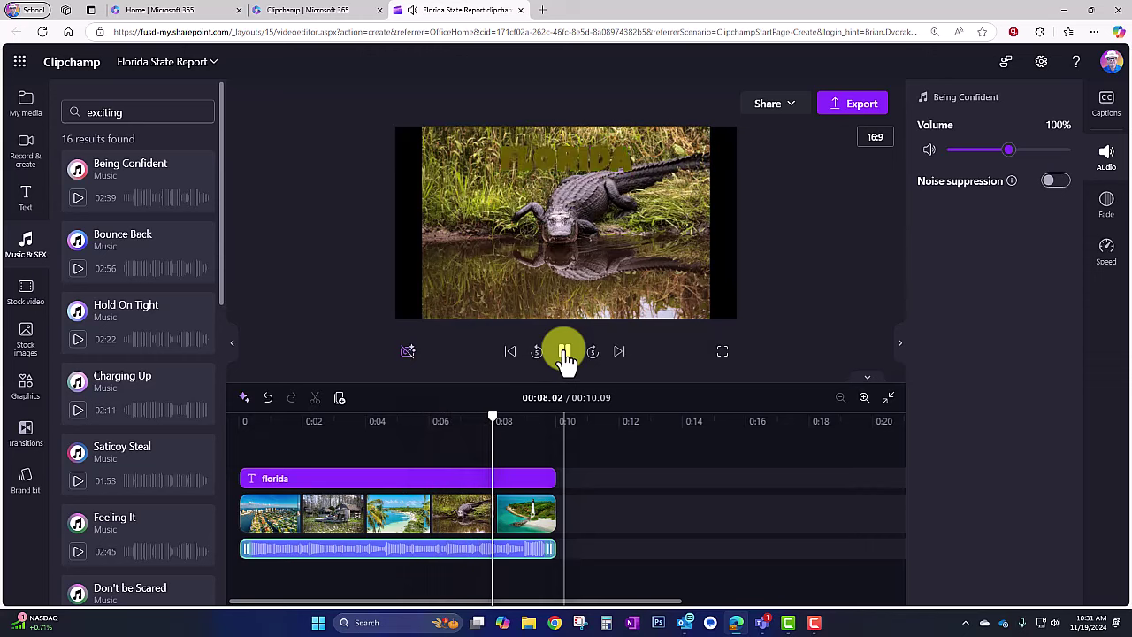
{"action": "left_click", "coordinate": [564, 354]}
- Enlarge the airboat photo in the preview to fill the 16:9 frame, and place the playhead at the end of the timeline
{"action": "left_click_drag", "start_coordinate": [518, 413], "coordinate": [327, 422]}
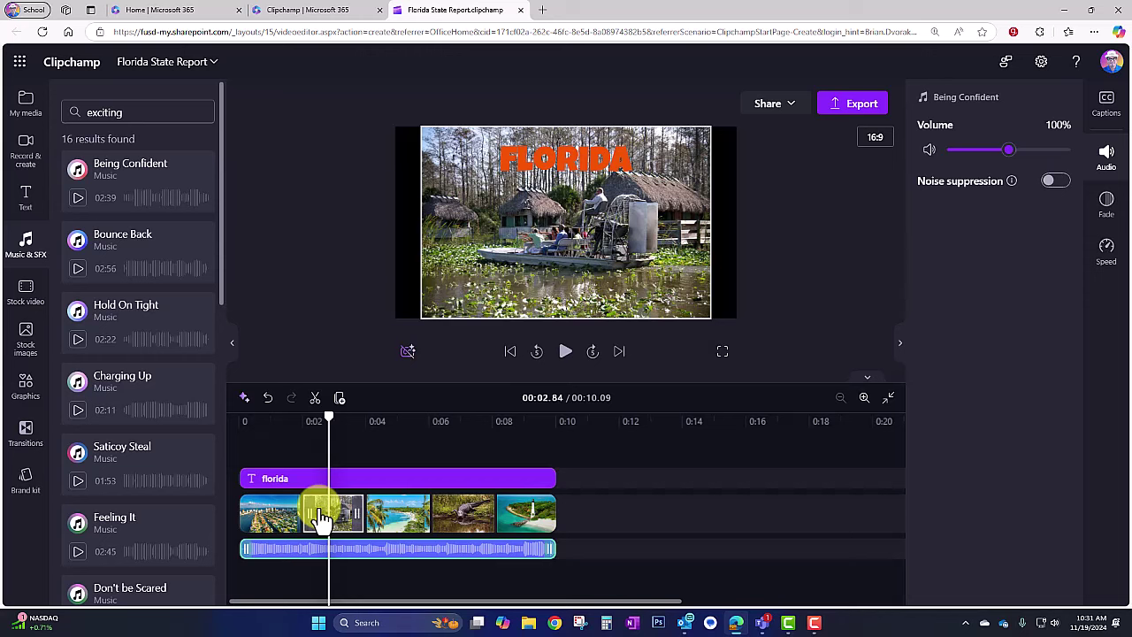
{"action": "left_click", "coordinate": [318, 509]}
{"action": "left_click_drag", "start_coordinate": [410, 325], "coordinate": [391, 332]}
{"action": "left_click_drag", "start_coordinate": [709, 125], "coordinate": [745, 101]}
{"action": "left_click", "coordinate": [521, 423]}
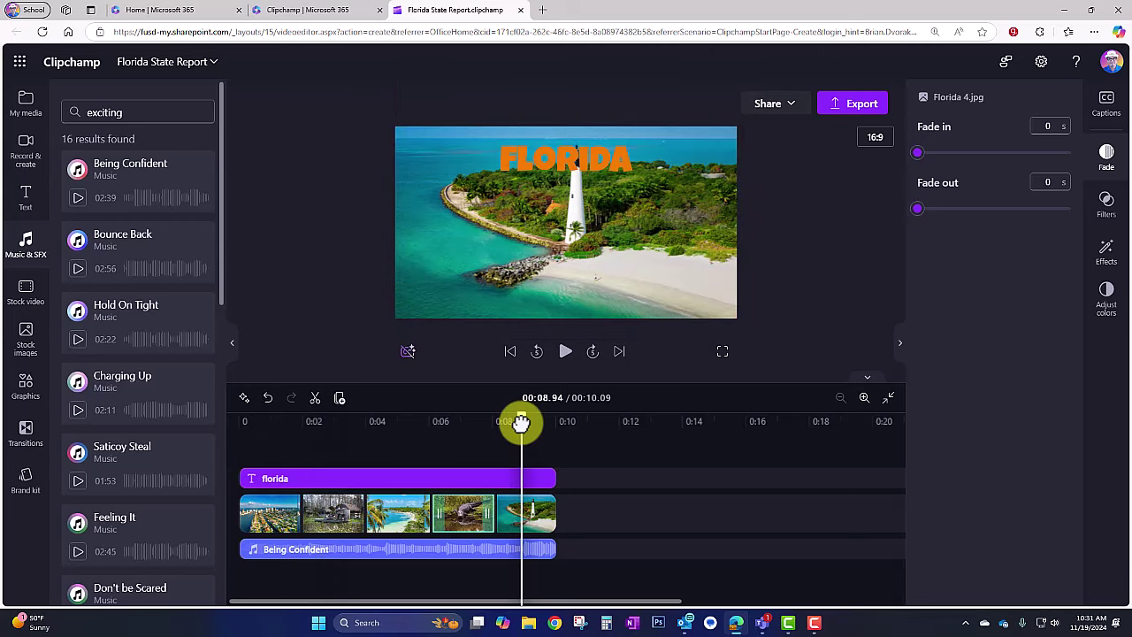
{"action": "left_click_drag", "start_coordinate": [521, 423], "coordinate": [558, 418]}
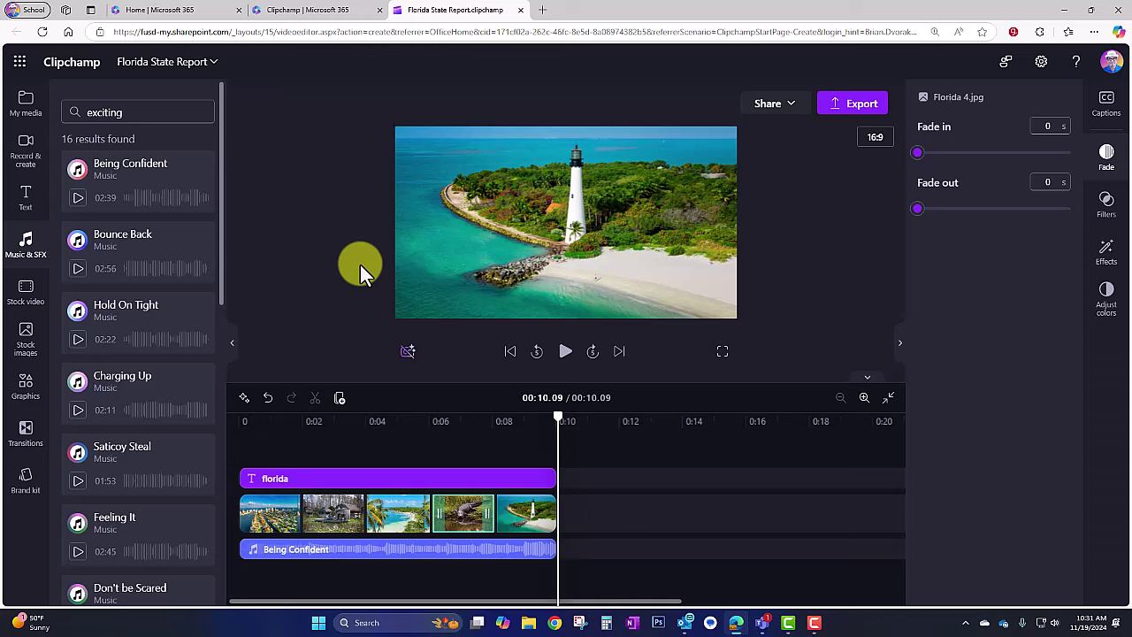
- Browse the stock video, stock images, graphics and transitions libraries
{"action": "left_click", "coordinate": [26, 293]}
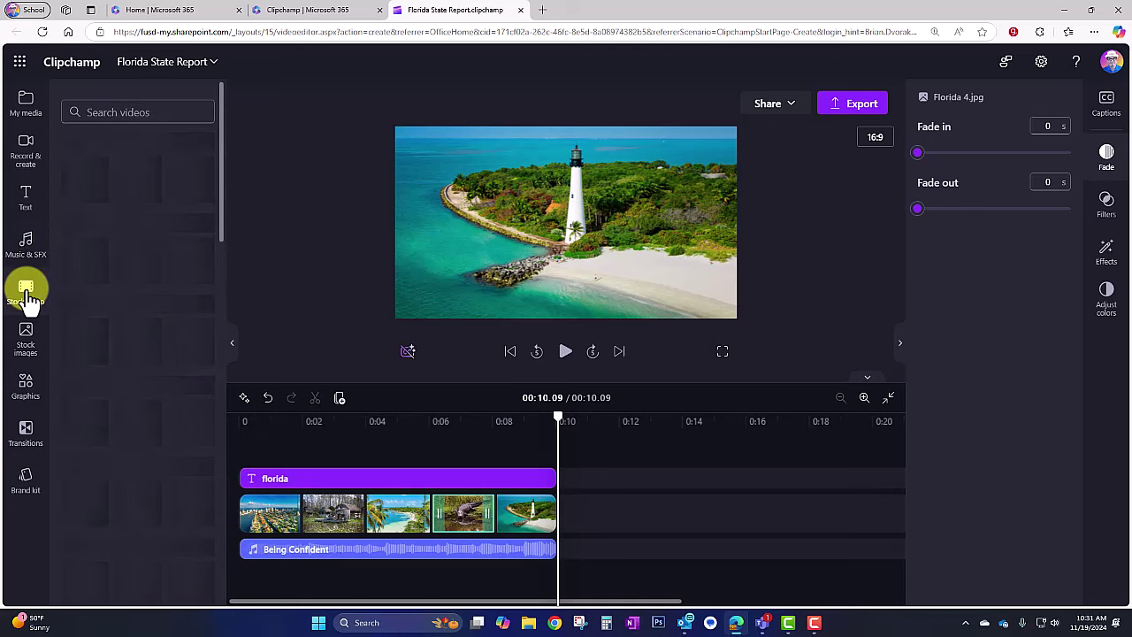
{"action": "left_click", "coordinate": [27, 334]}
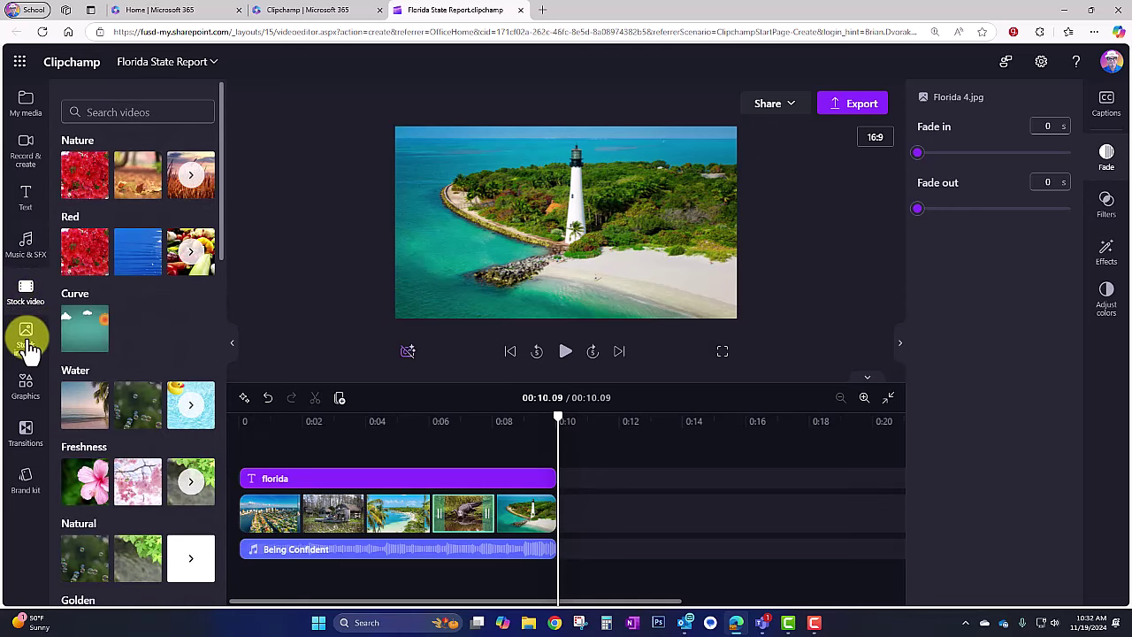
{"action": "left_click", "coordinate": [27, 389]}
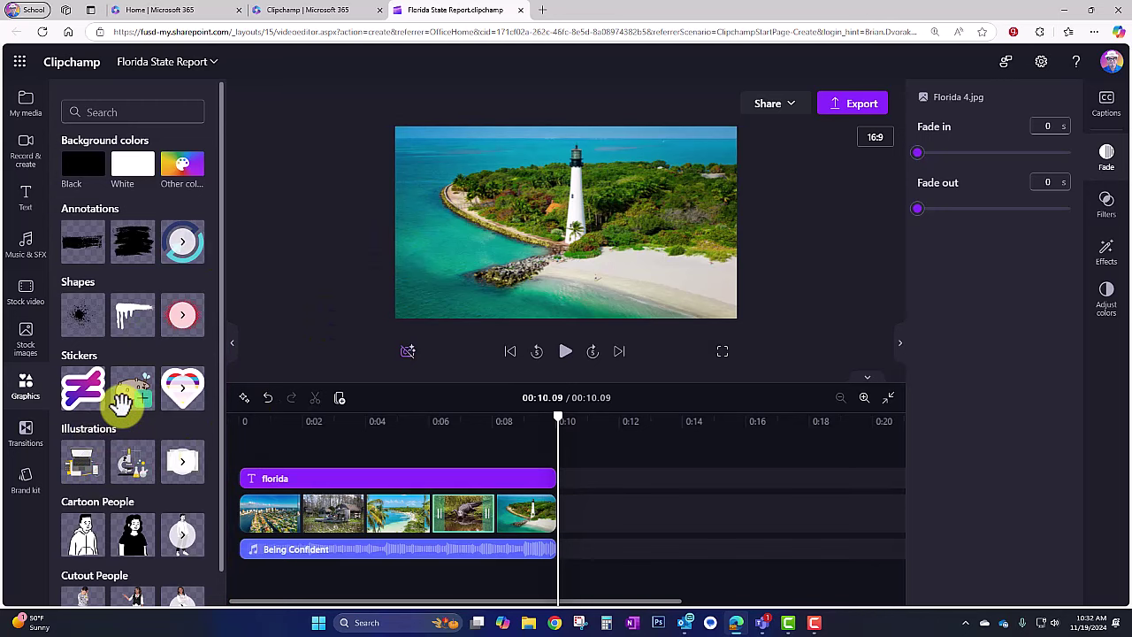
{"action": "left_click", "coordinate": [30, 433]}
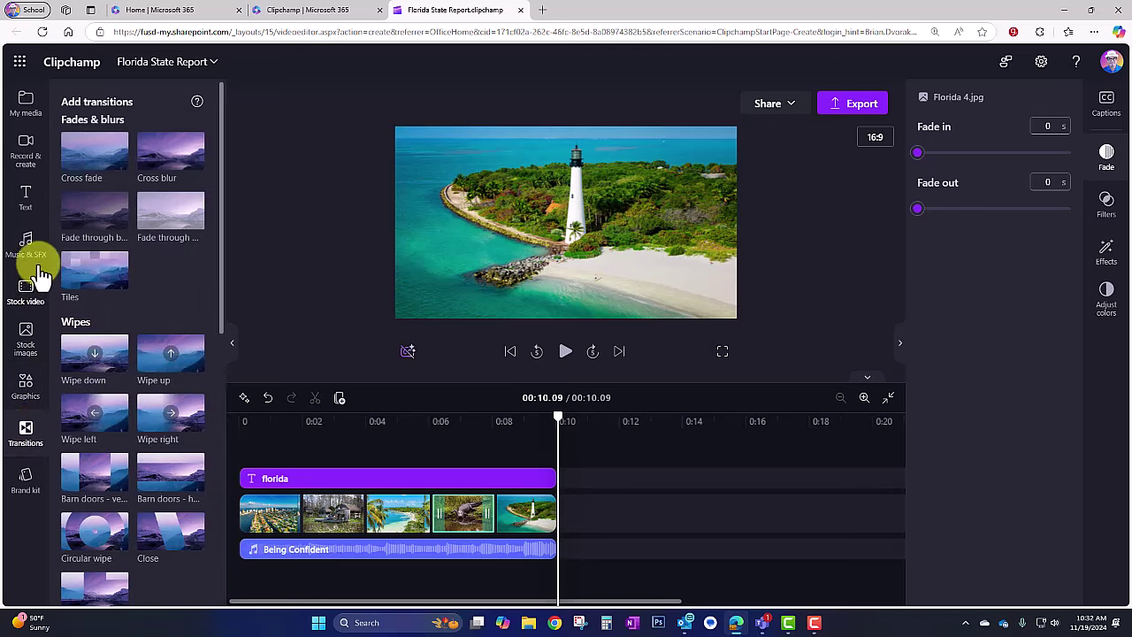
- Check the microphone choices for a new screen recording and start recording the entire Screen 1
{"action": "left_click", "coordinate": [29, 153]}
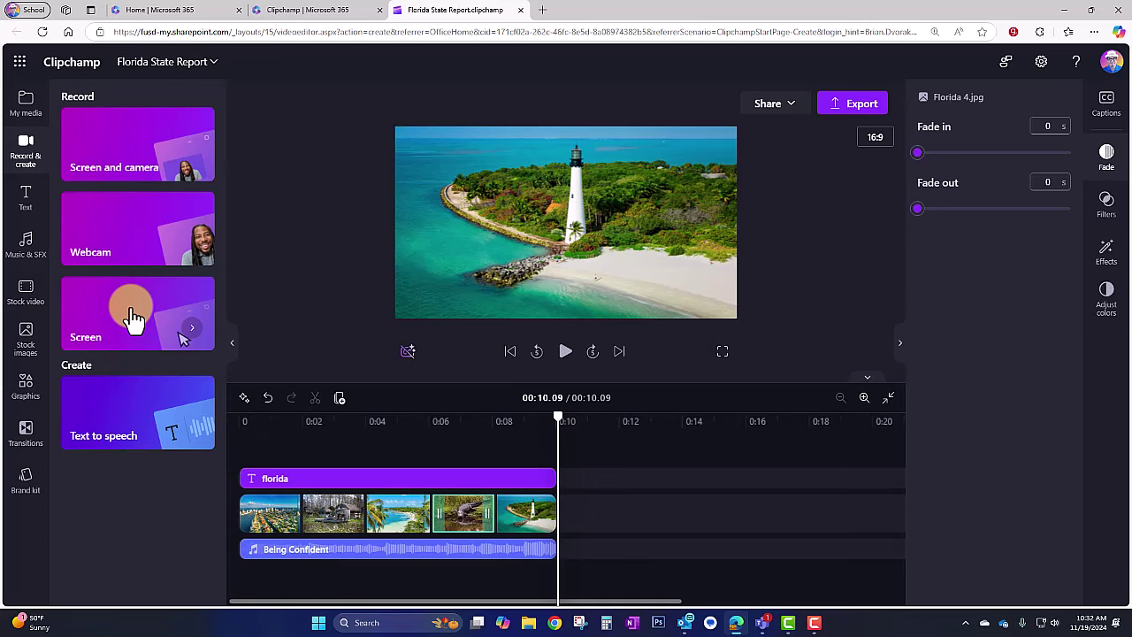
{"action": "left_click", "coordinate": [137, 320]}
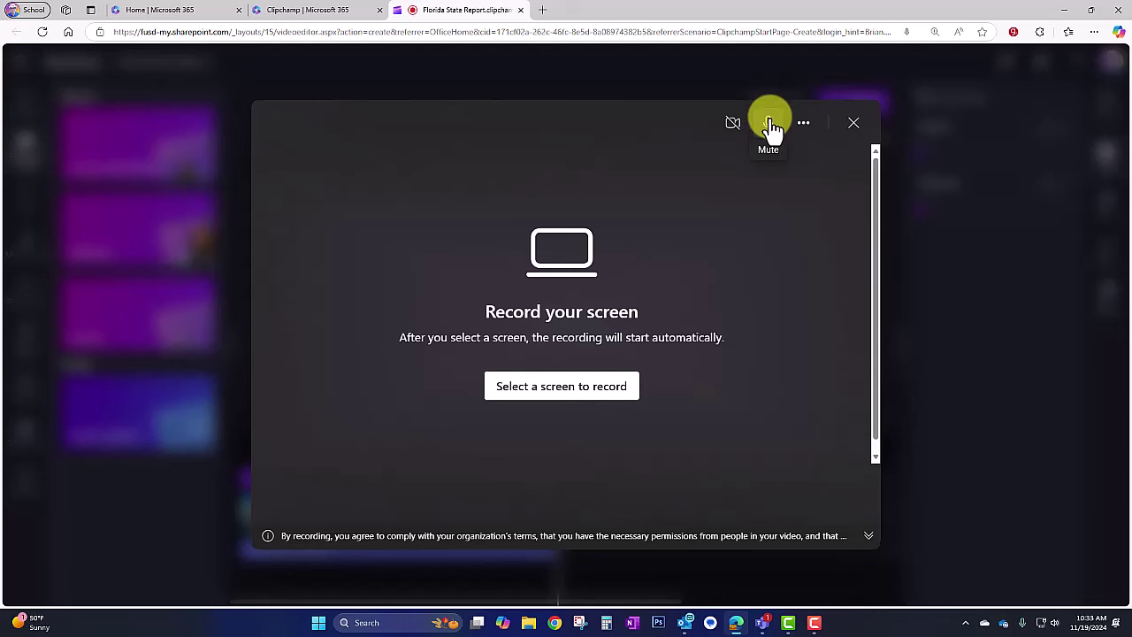
{"action": "left_click", "coordinate": [802, 122]}
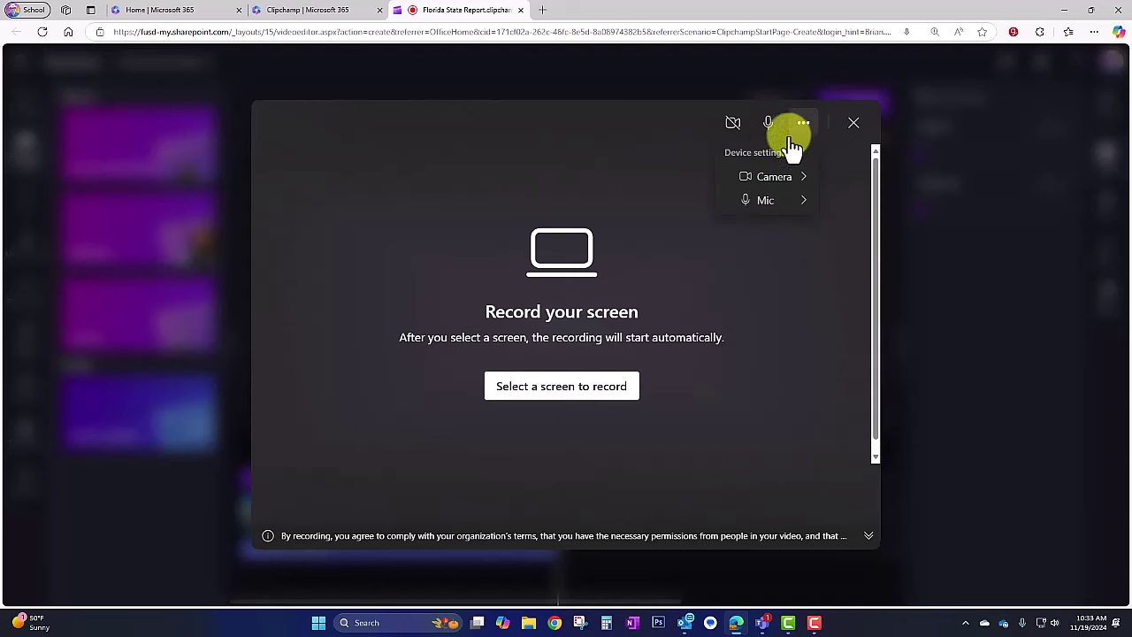
{"action": "mouse_move", "coordinate": [799, 208]}
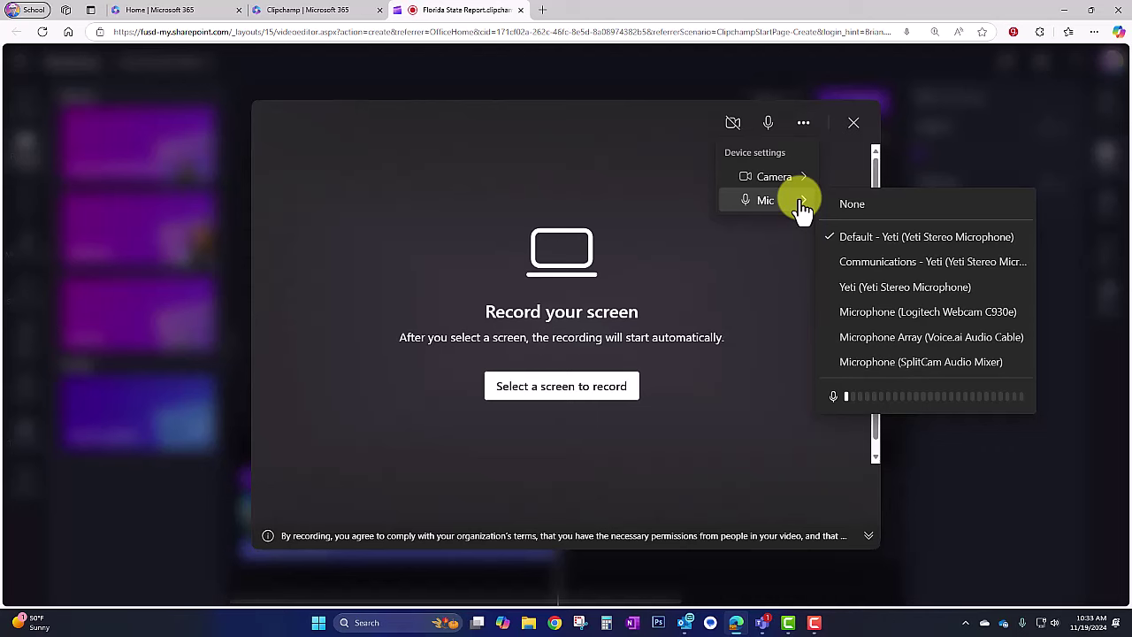
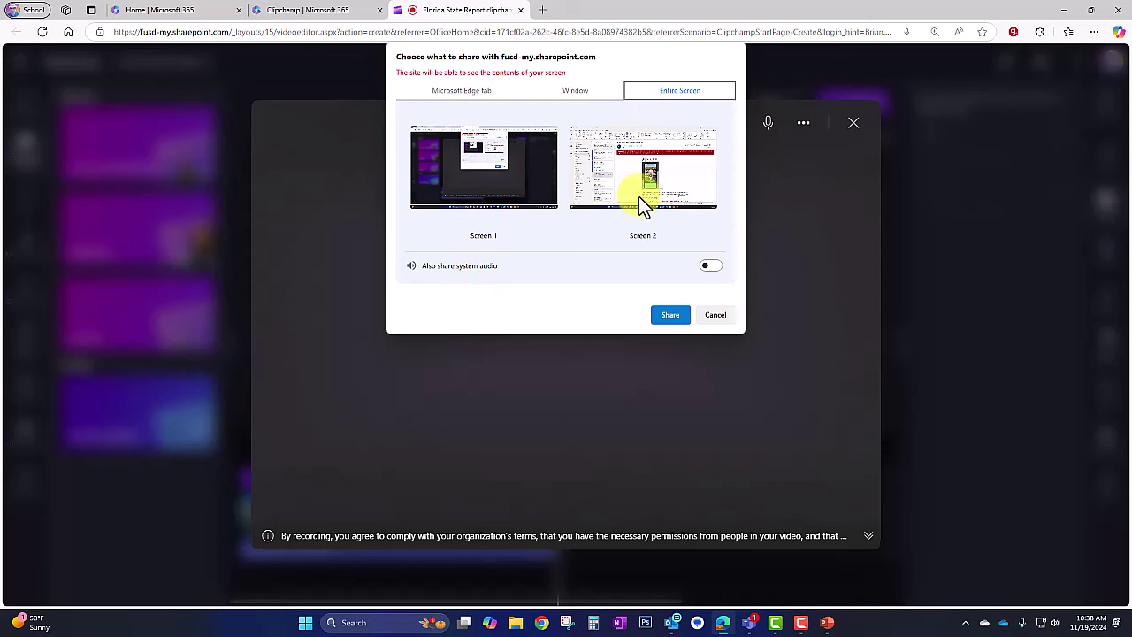
{"action": "left_click", "coordinate": [513, 168]}
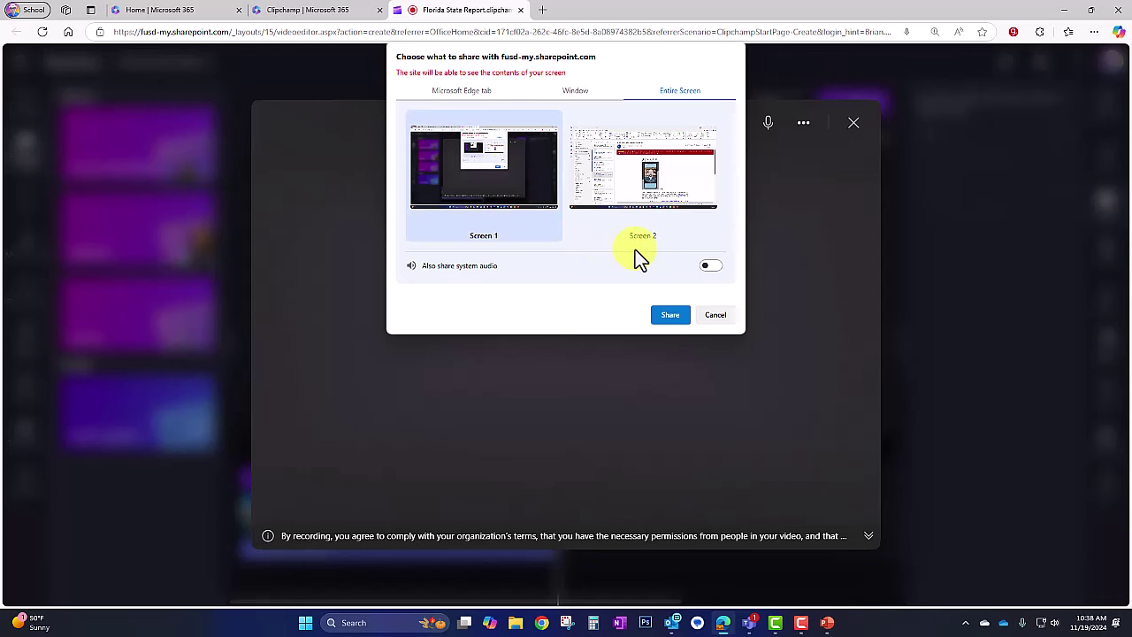
{"action": "left_click", "coordinate": [674, 315]}
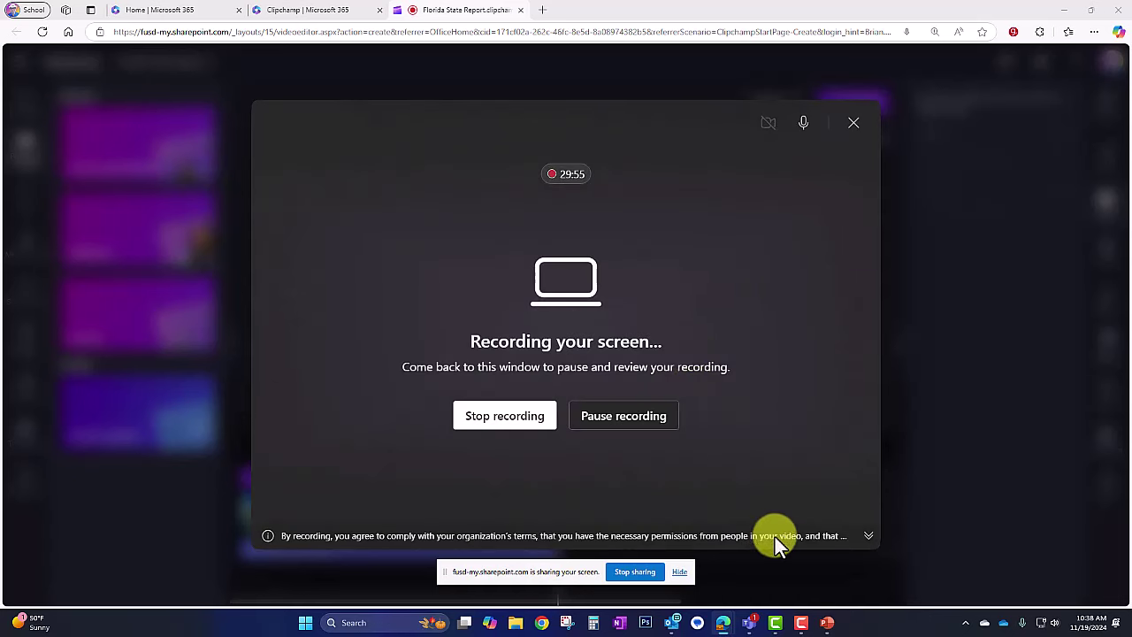
- Switch to the Florida State Report presentation in PowerPoint, start its slide show from the beginning, and hide the screen-sharing bar
{"action": "left_click", "coordinate": [824, 623]}
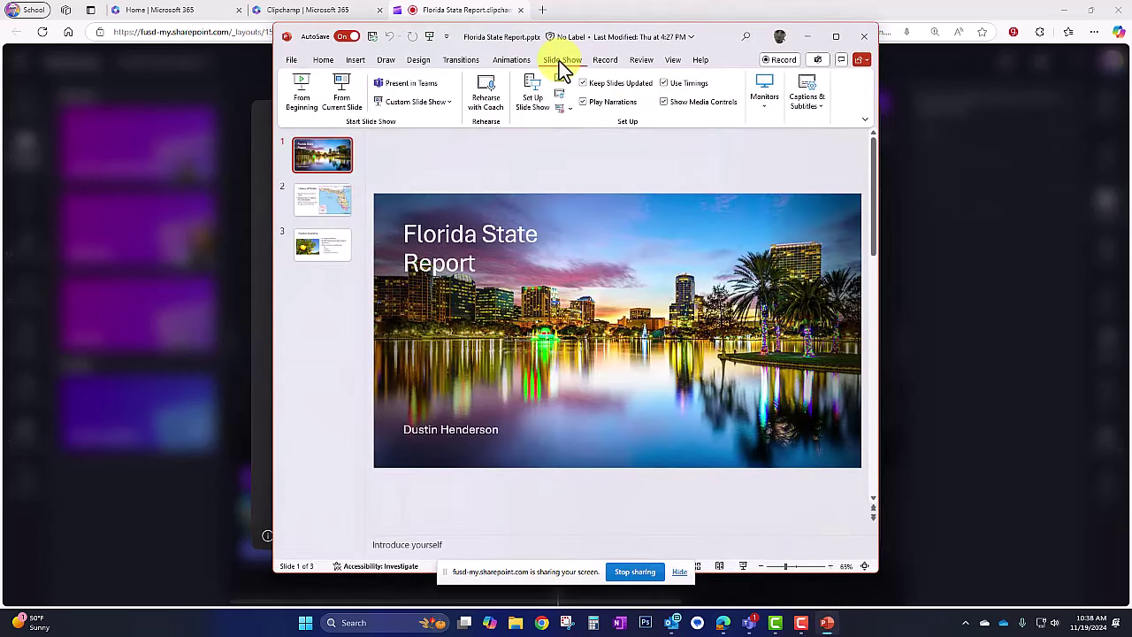
{"action": "left_click", "coordinate": [300, 86]}
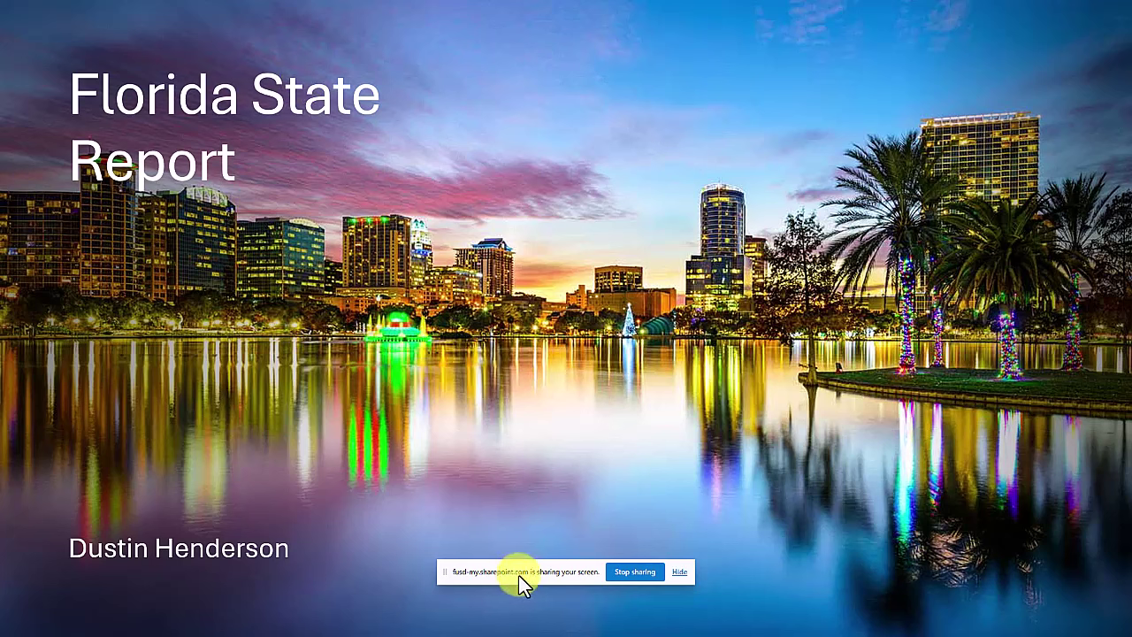
{"action": "left_click_drag", "start_coordinate": [454, 570], "coordinate": [473, 480]}
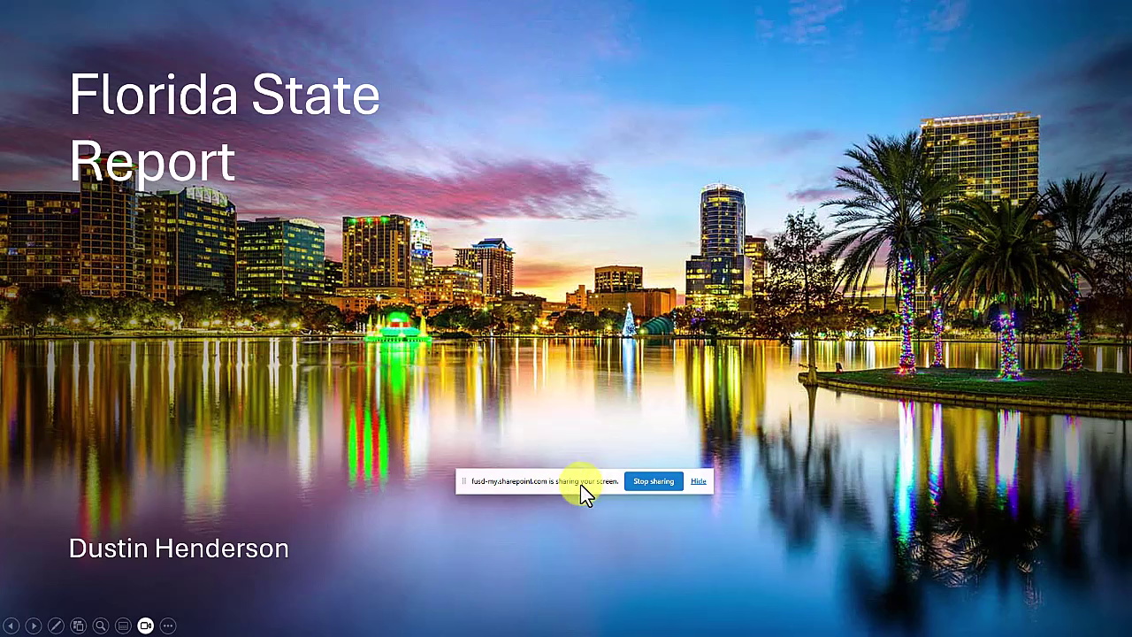
{"action": "left_click", "coordinate": [698, 482]}
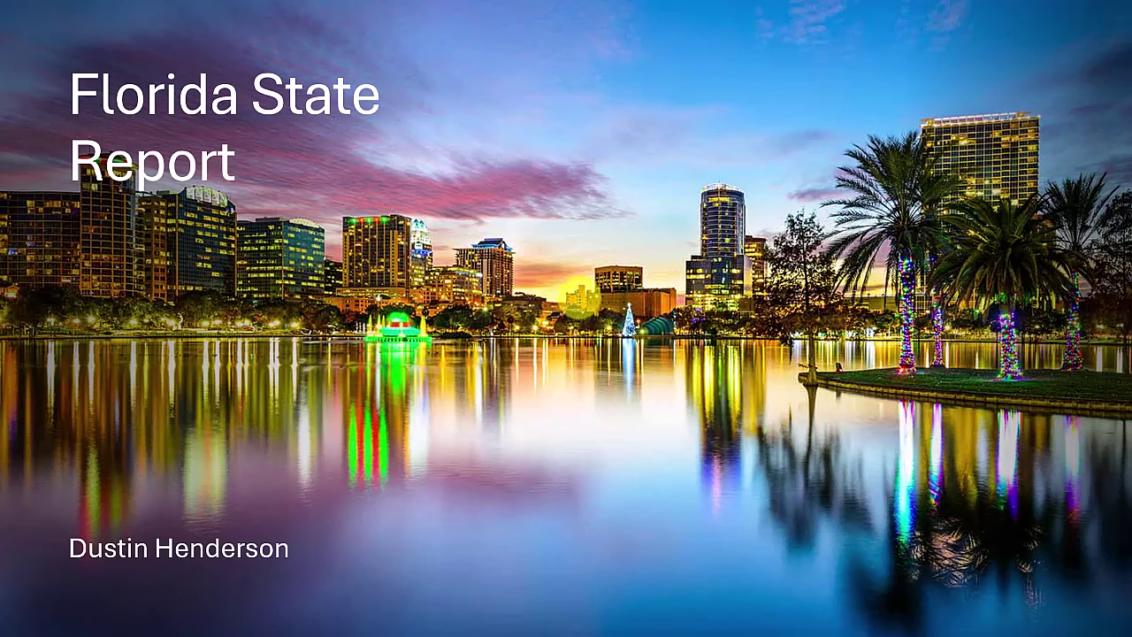
- Advance the slide show through the History of Florida slide and beyond, and stop the screen recording back in Clipchamp
{"action": "left_click", "coordinate": [579, 298]}
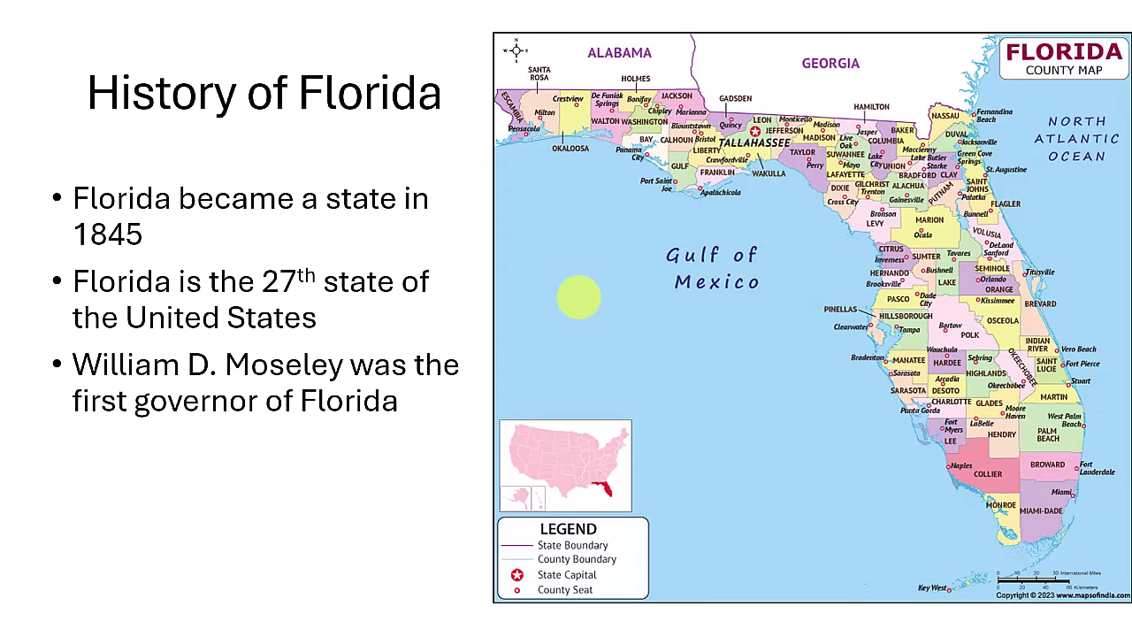
{"action": "left_click", "coordinate": [575, 287]}
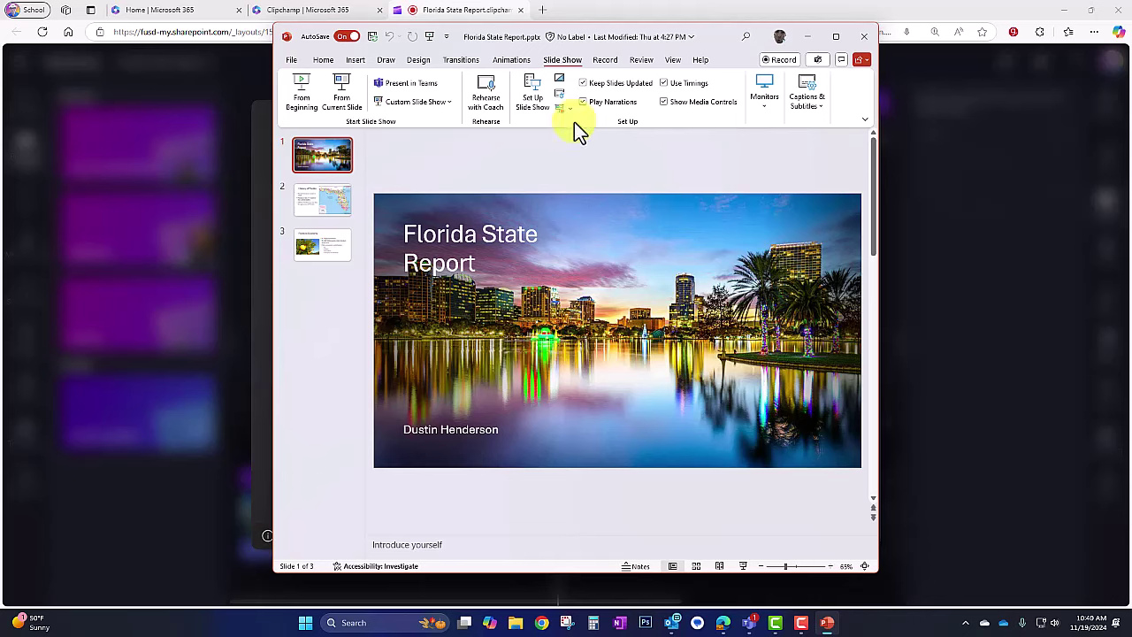
{"action": "left_click", "coordinate": [469, 18]}
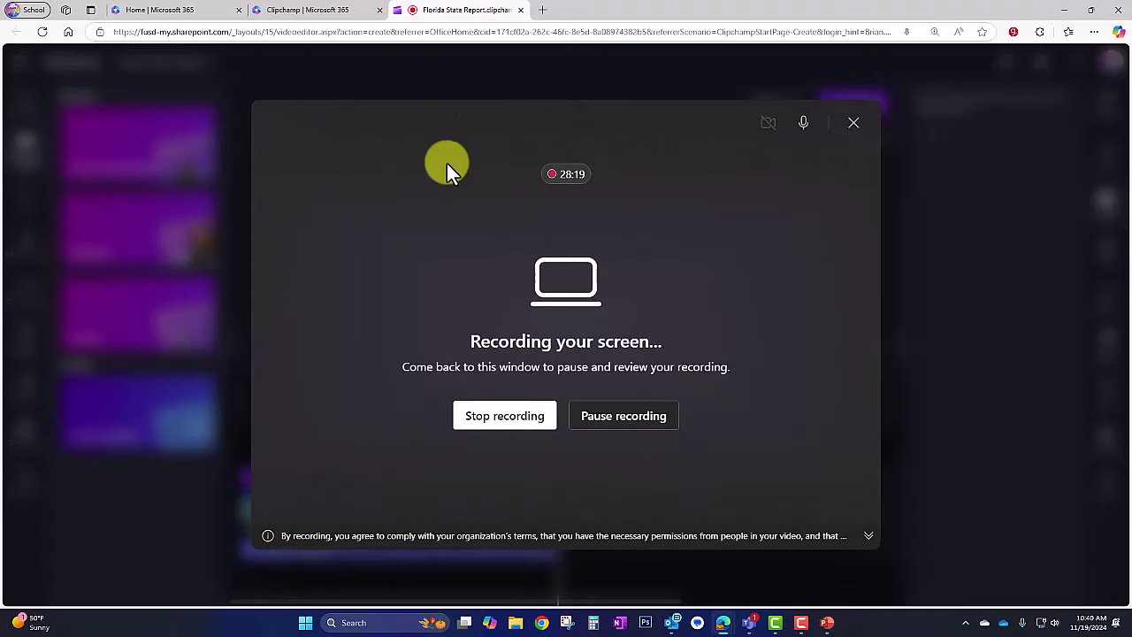
{"action": "left_click", "coordinate": [511, 429]}
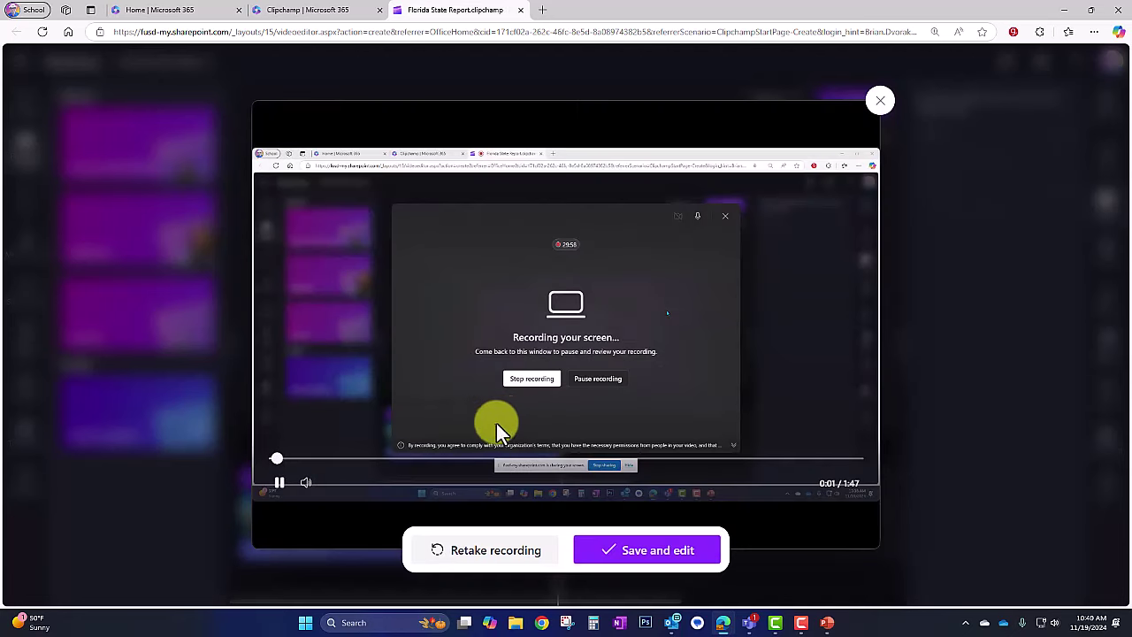
- Save the finished screen recording into the project and play back its opening seconds on the timeline
{"action": "left_click", "coordinate": [278, 486]}
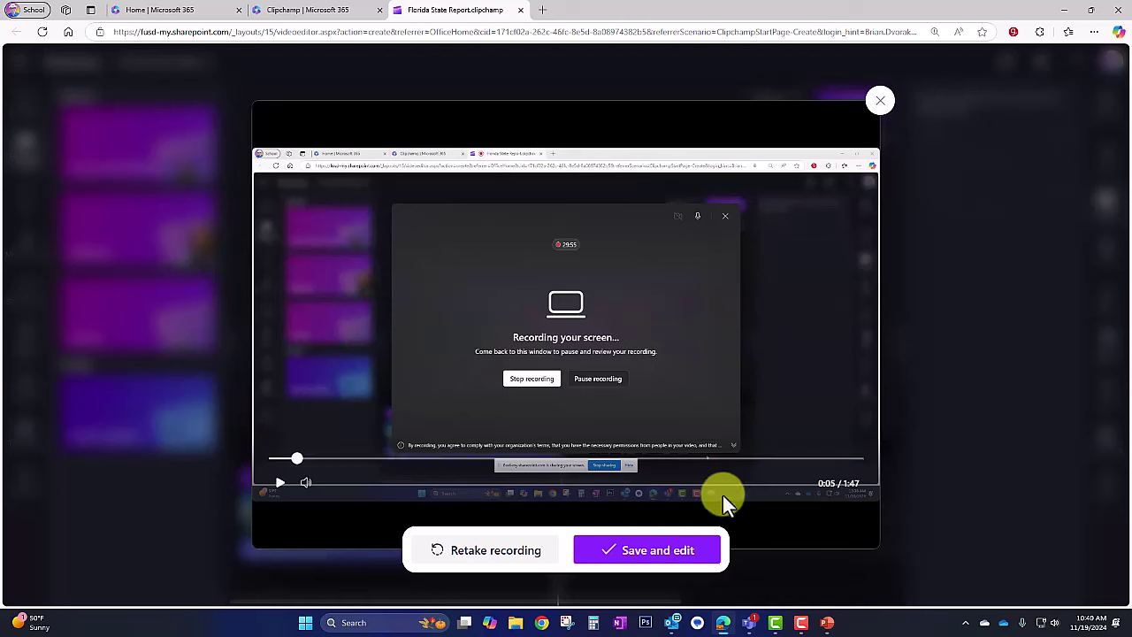
{"action": "left_click", "coordinate": [659, 552]}
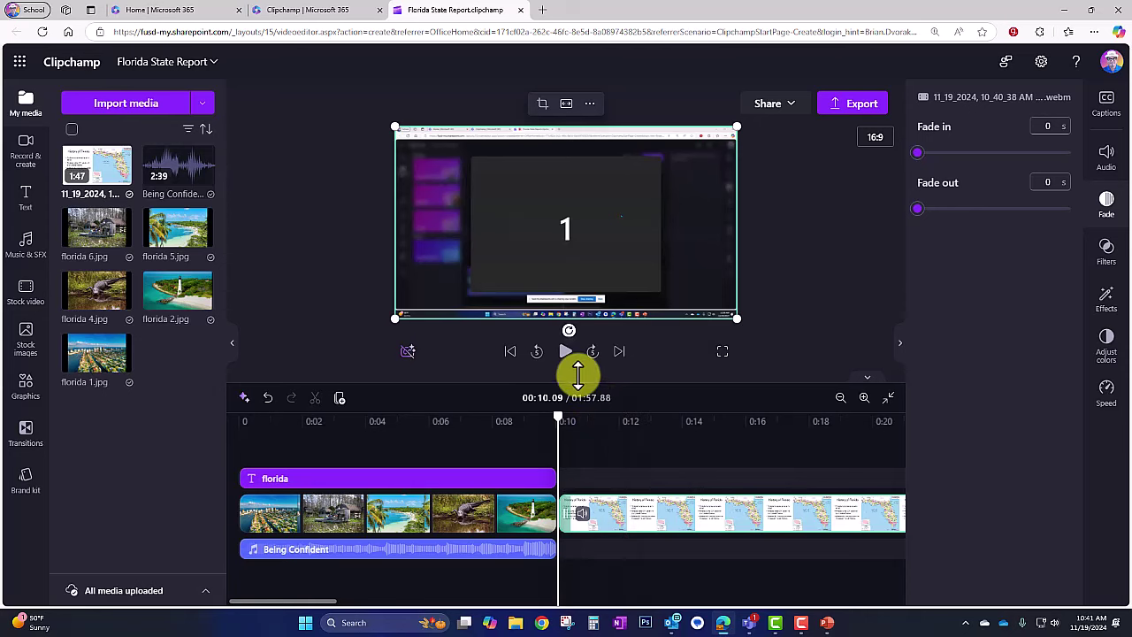
{"action": "left_click", "coordinate": [653, 352]}
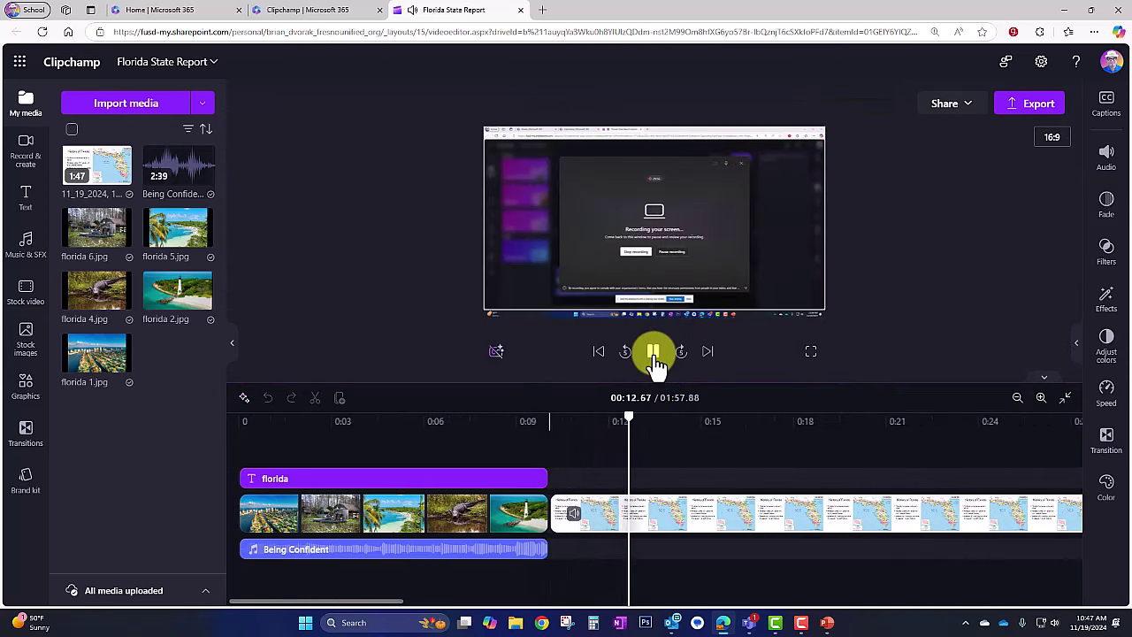
{"action": "left_click", "coordinate": [654, 353]}
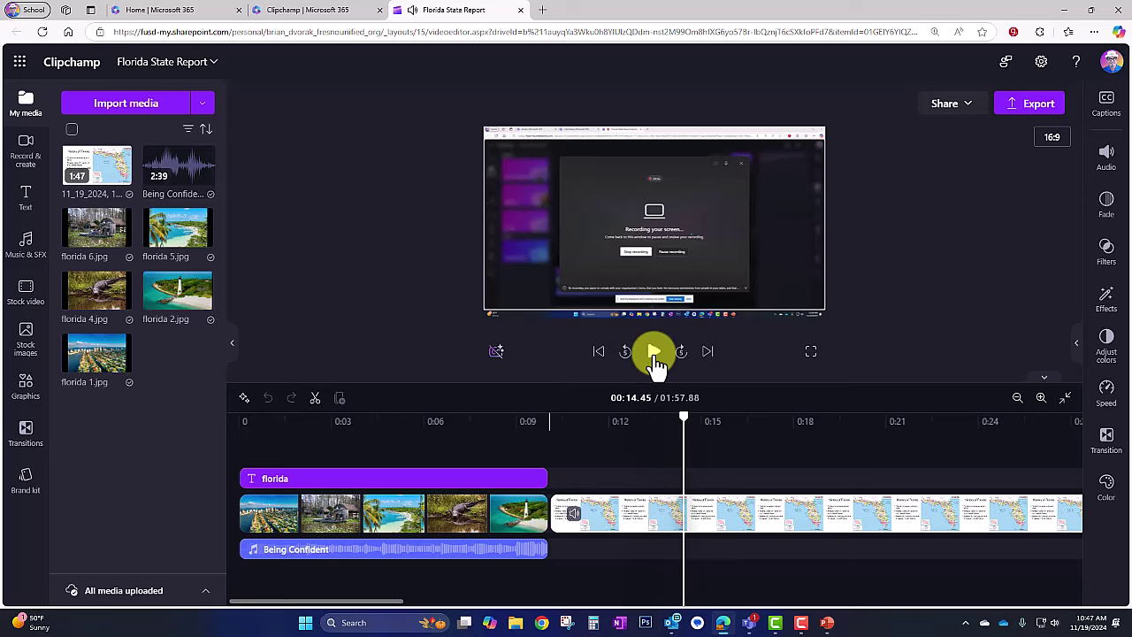
- Split the screen recording at 00:42.70, where the Florida State Report title slide fills the screen
{"action": "left_click", "coordinate": [1017, 398]}
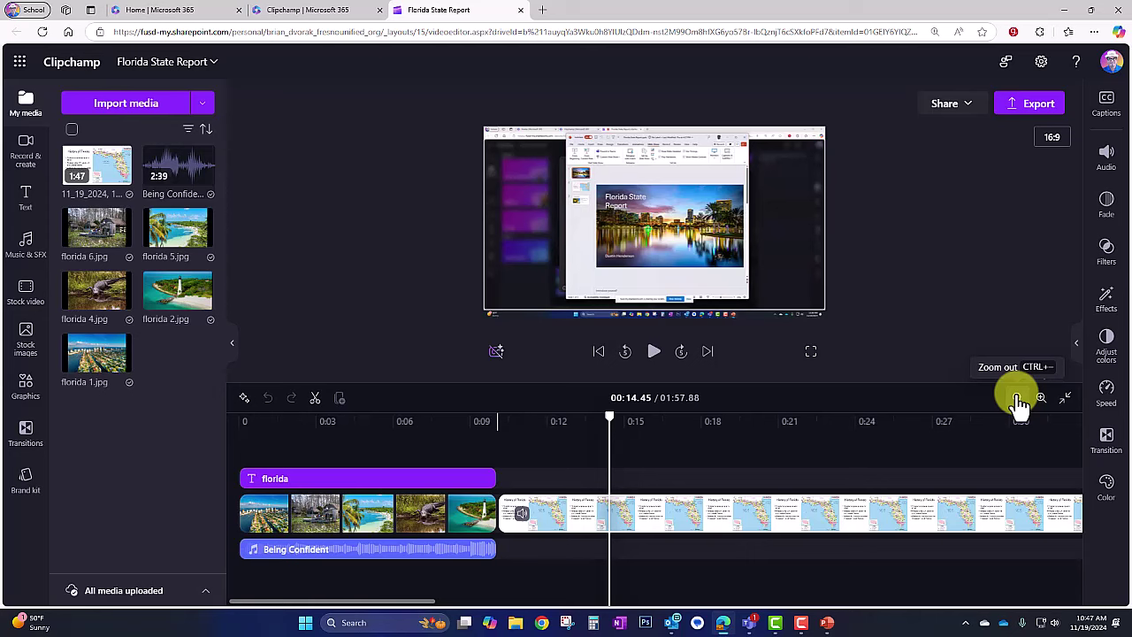
{"action": "left_click", "coordinate": [1017, 398]}
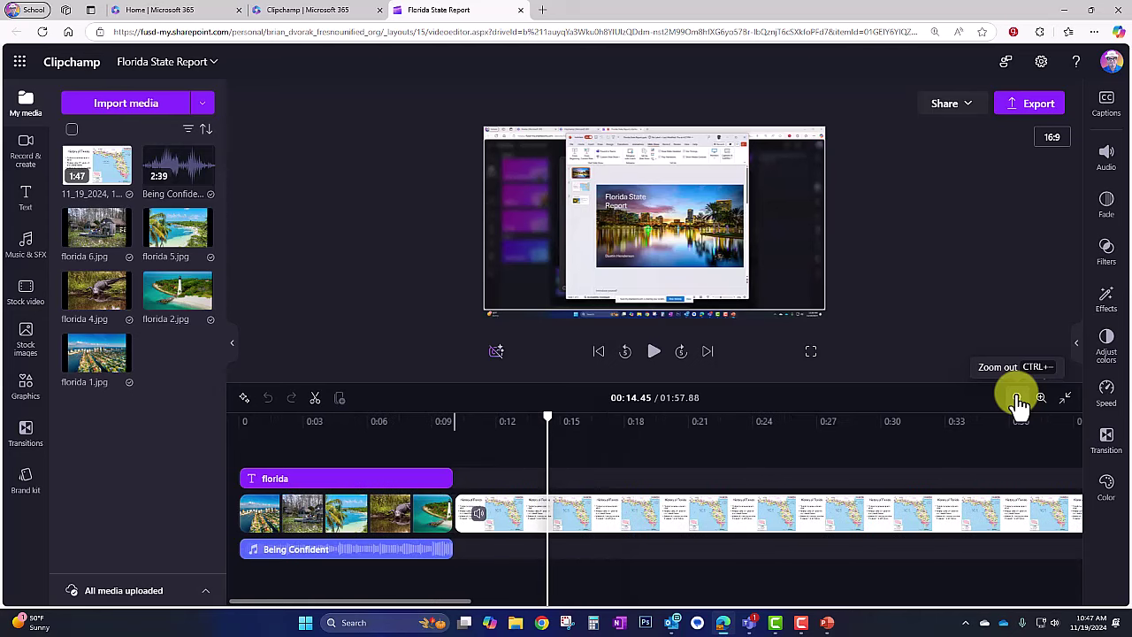
{"action": "left_click", "coordinate": [1017, 398]}
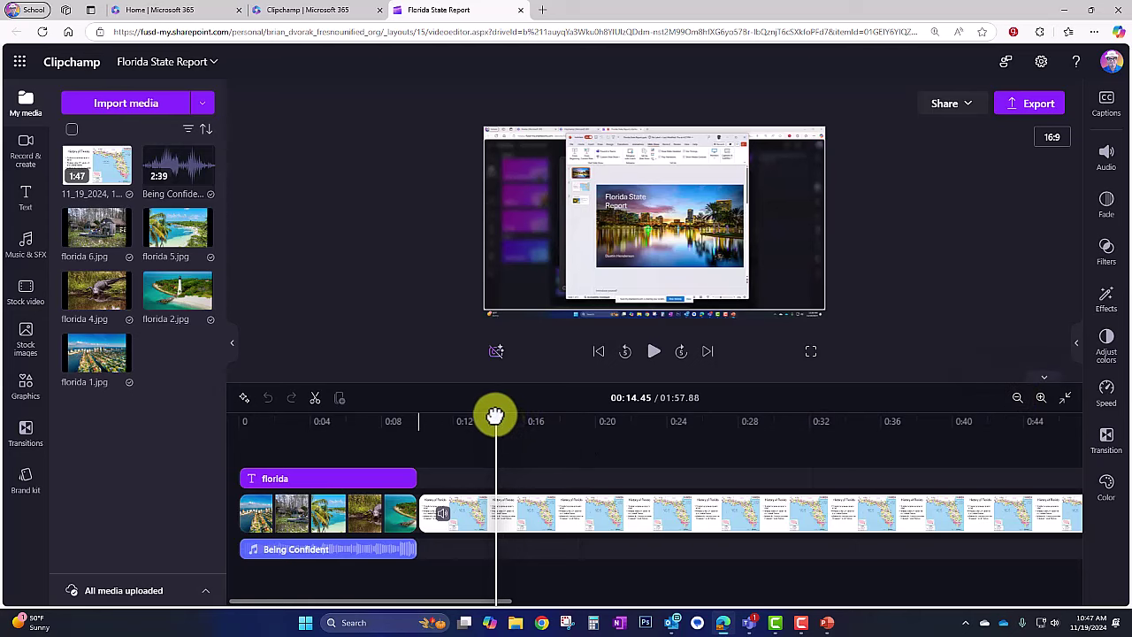
{"action": "left_click_drag", "start_coordinate": [494, 417], "coordinate": [634, 392]}
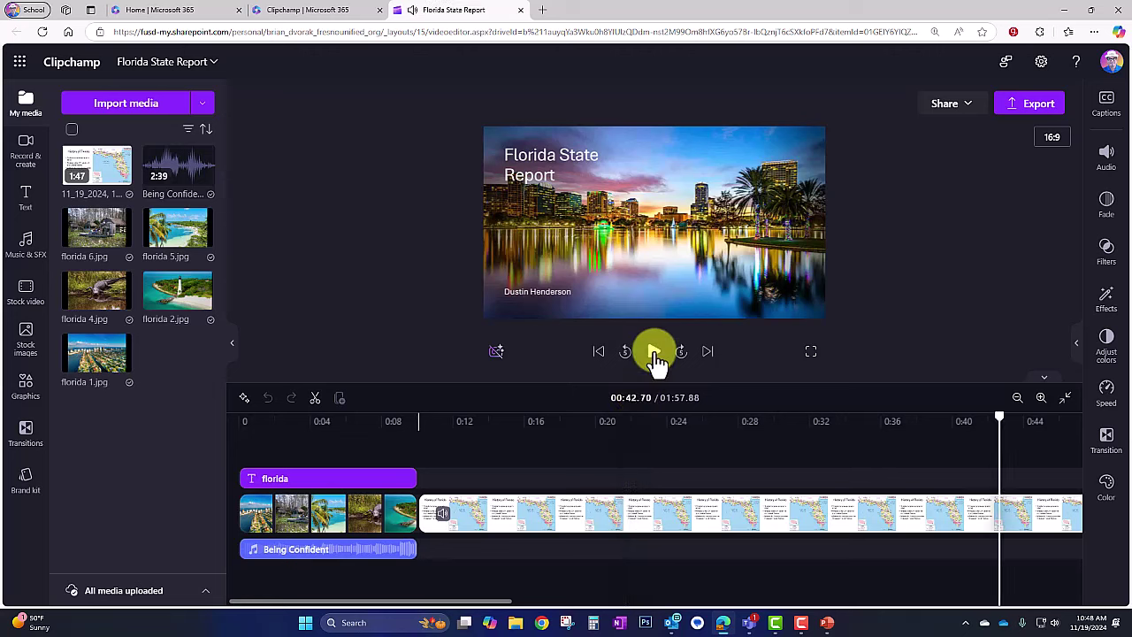
{"action": "left_click", "coordinate": [719, 519]}
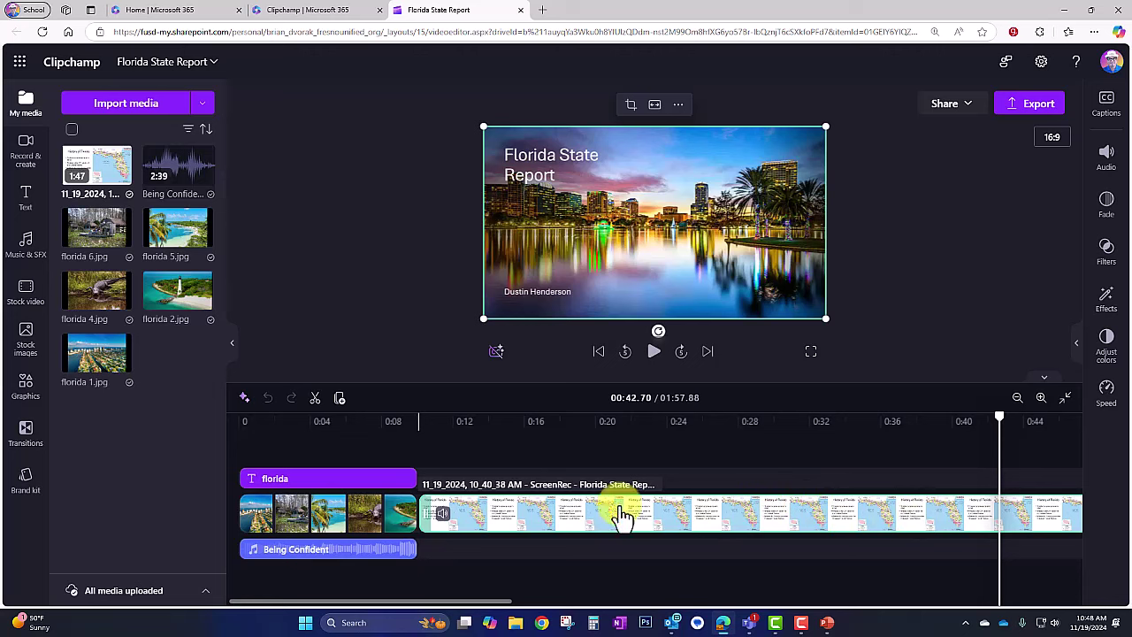
{"action": "left_click", "coordinate": [316, 406]}
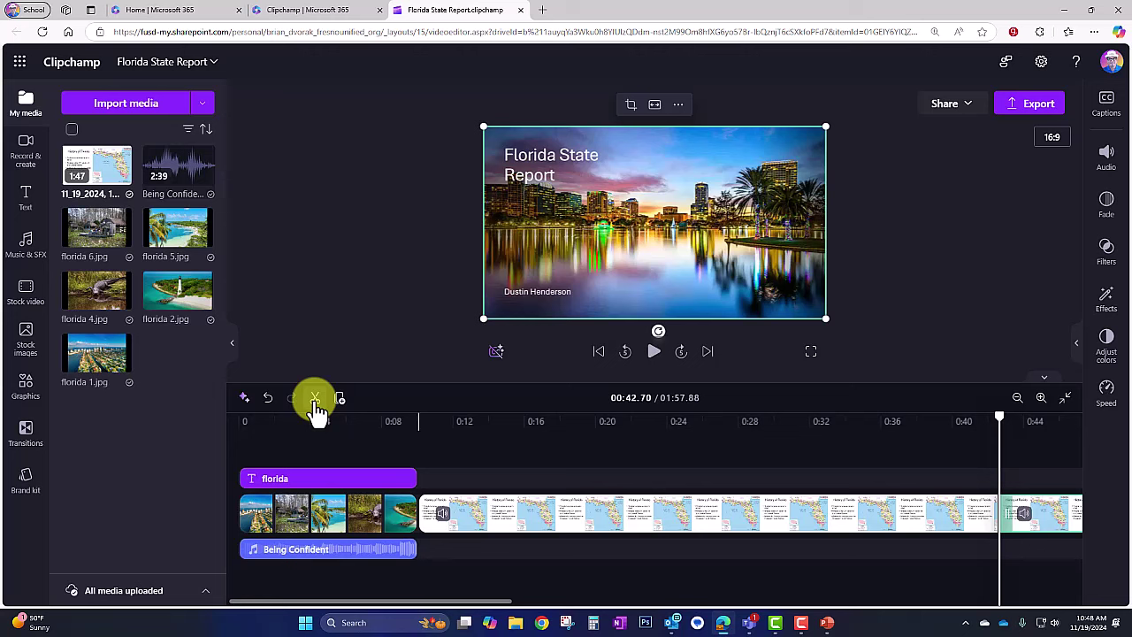
- Delete the recording's unwanted opening segment and move the remaining part directly against the last photo clip
{"action": "left_click", "coordinate": [659, 520]}
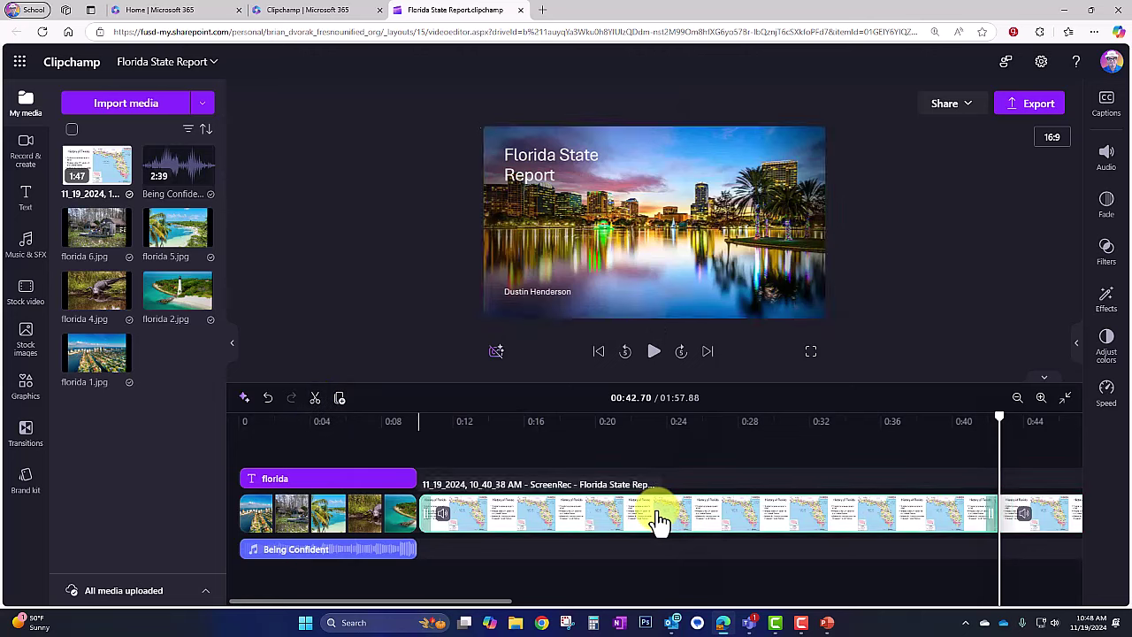
{"action": "key", "text": "Delete"}
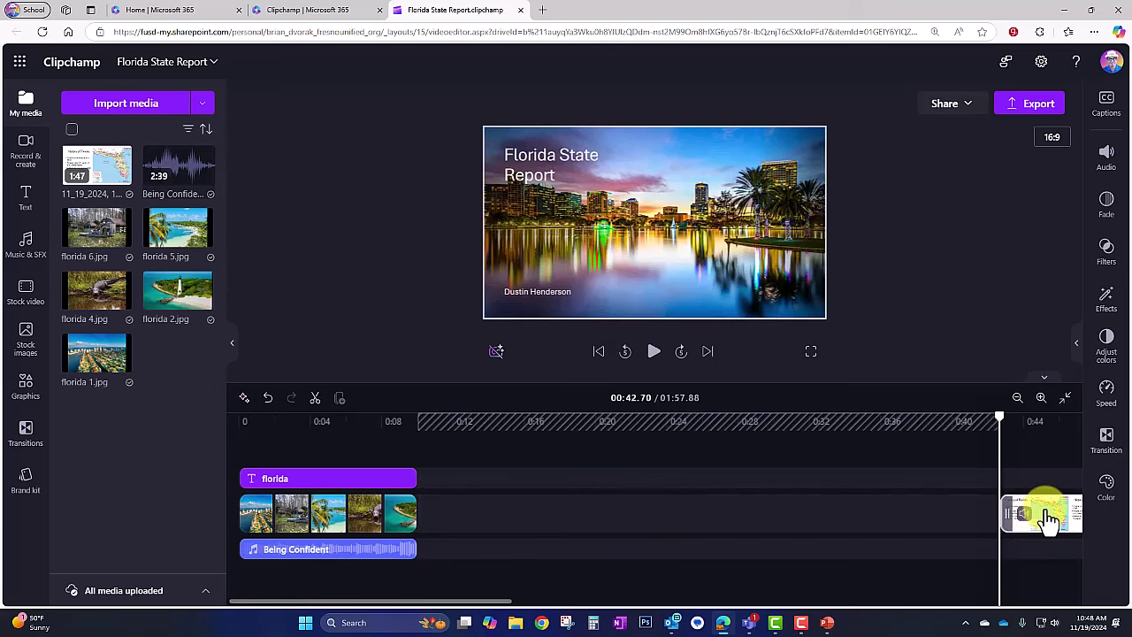
{"action": "left_click_drag", "start_coordinate": [1048, 517], "coordinate": [457, 517]}
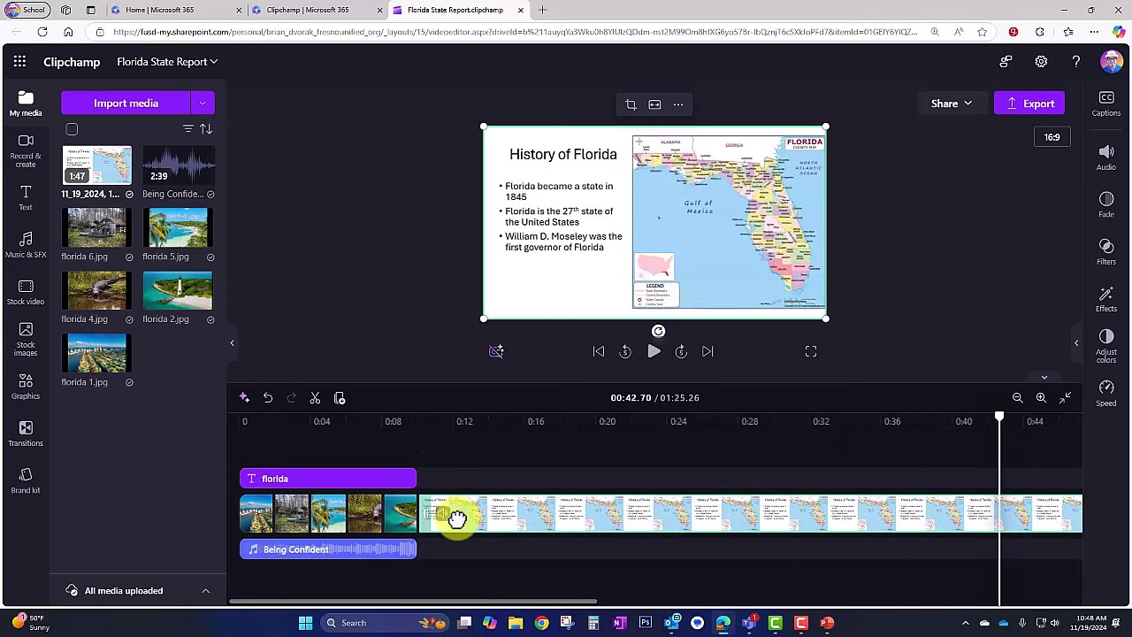
- Play the trimmed recording from its start and split it at 00:29.89 on the History of Florida slide
{"action": "left_click", "coordinate": [425, 430]}
{"action": "left_click", "coordinate": [653, 351]}
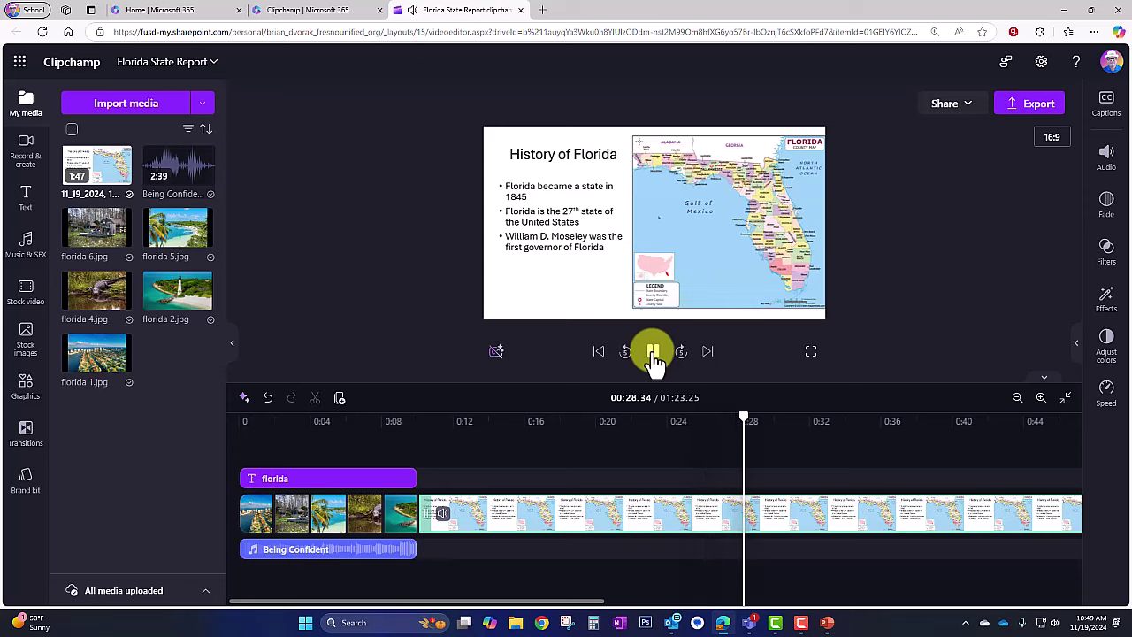
{"action": "left_click", "coordinate": [654, 358]}
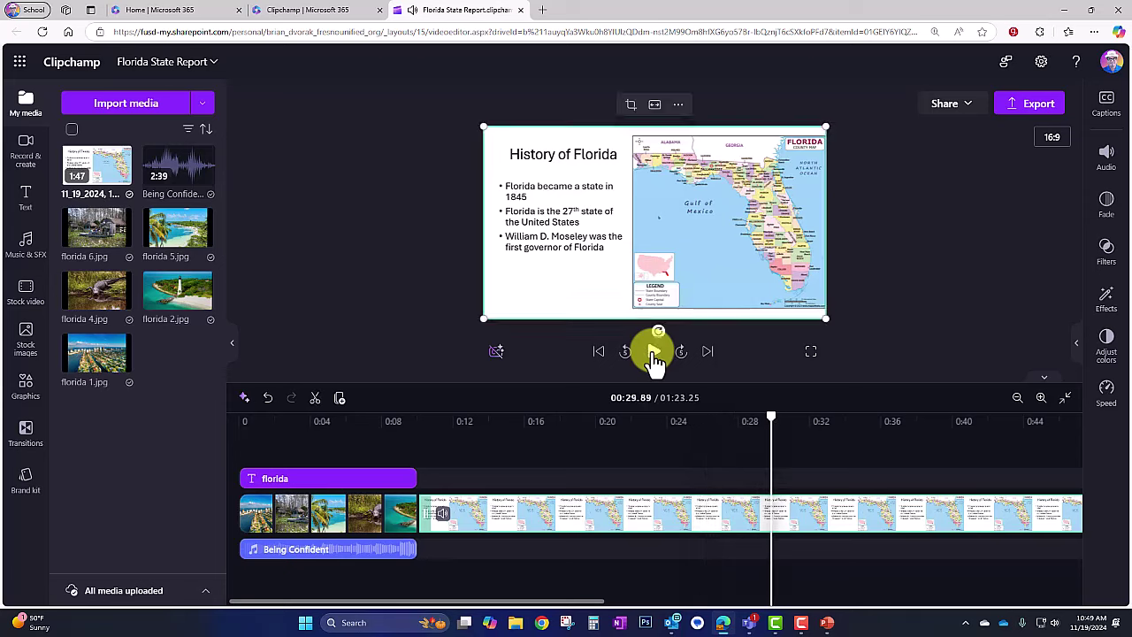
{"action": "left_click", "coordinate": [706, 508]}
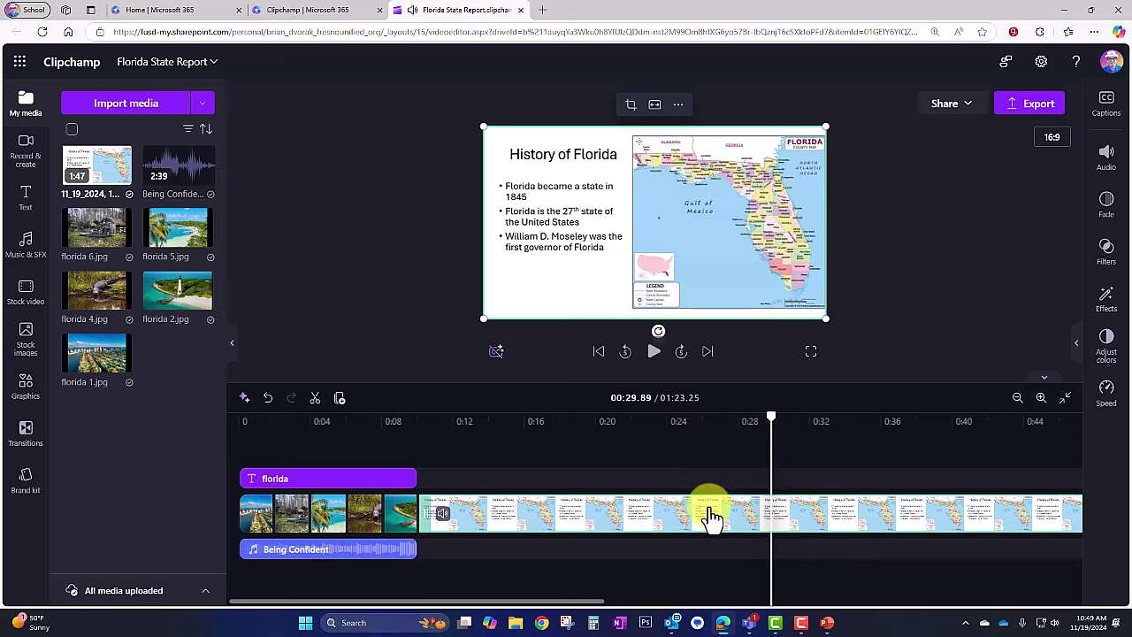
{"action": "left_click", "coordinate": [316, 402]}
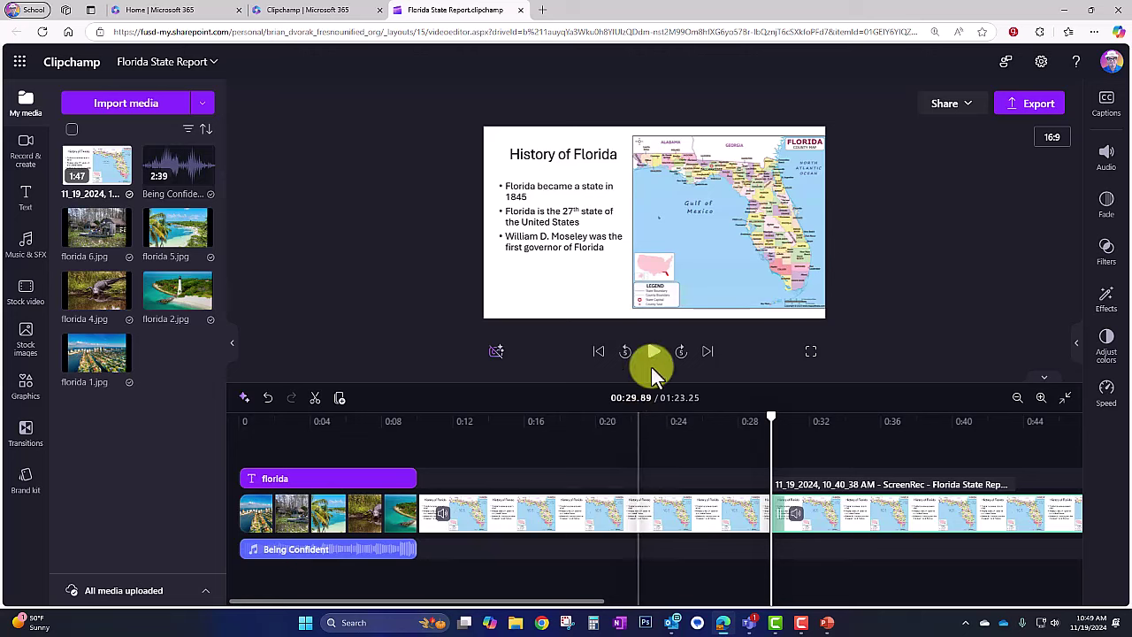
- Replay the footage around the split and split the first recording segment again at 00:21.73
{"action": "left_click", "coordinate": [652, 354]}
{"action": "left_click", "coordinate": [656, 355]}
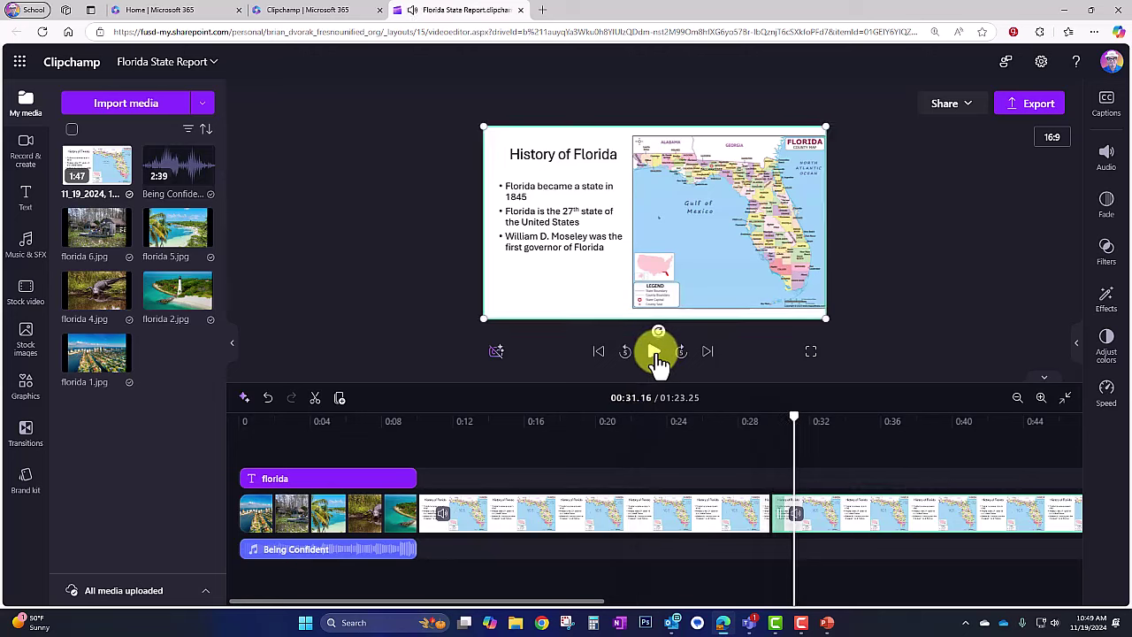
{"action": "left_click_drag", "start_coordinate": [796, 414], "coordinate": [652, 424]}
{"action": "left_click", "coordinate": [652, 354]}
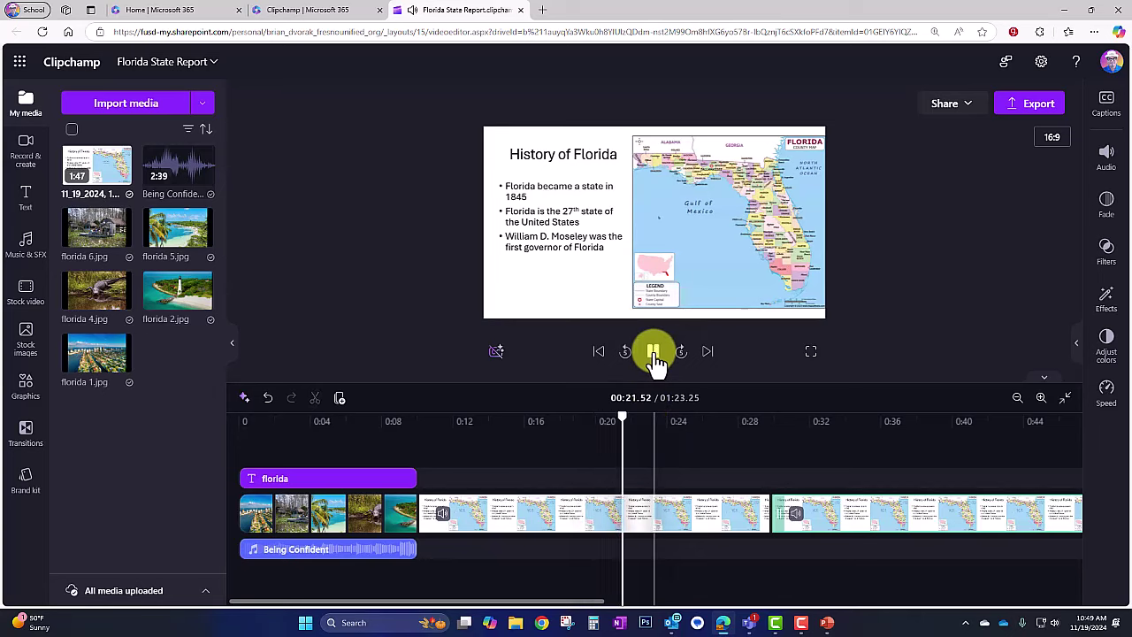
{"action": "left_click", "coordinate": [652, 354]}
{"action": "left_click", "coordinate": [678, 523]}
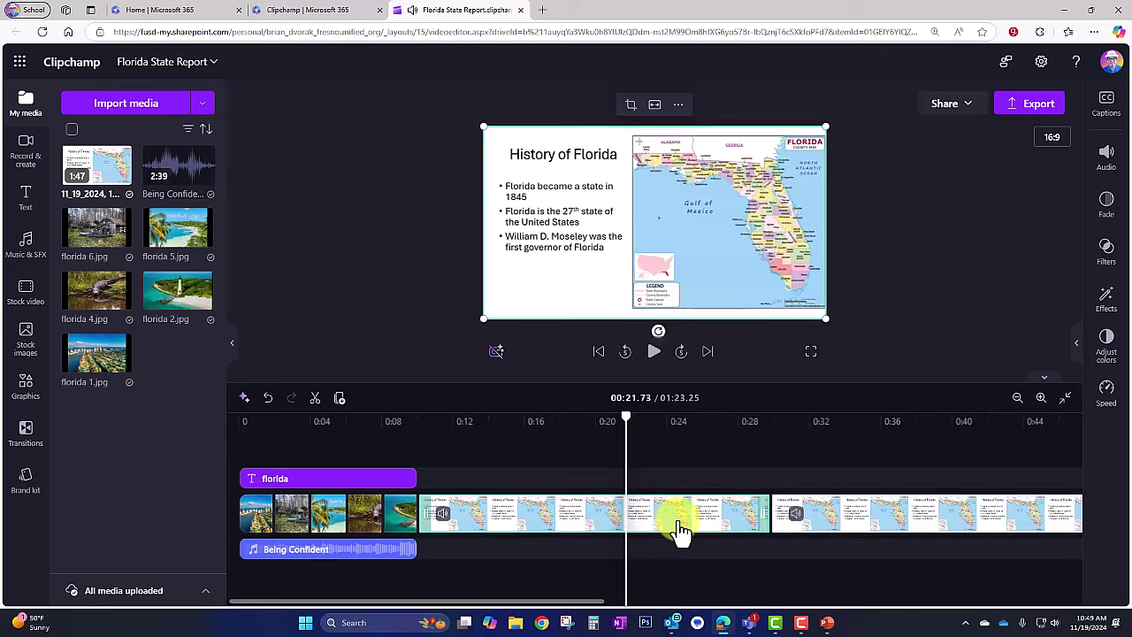
{"action": "left_click", "coordinate": [315, 398]}
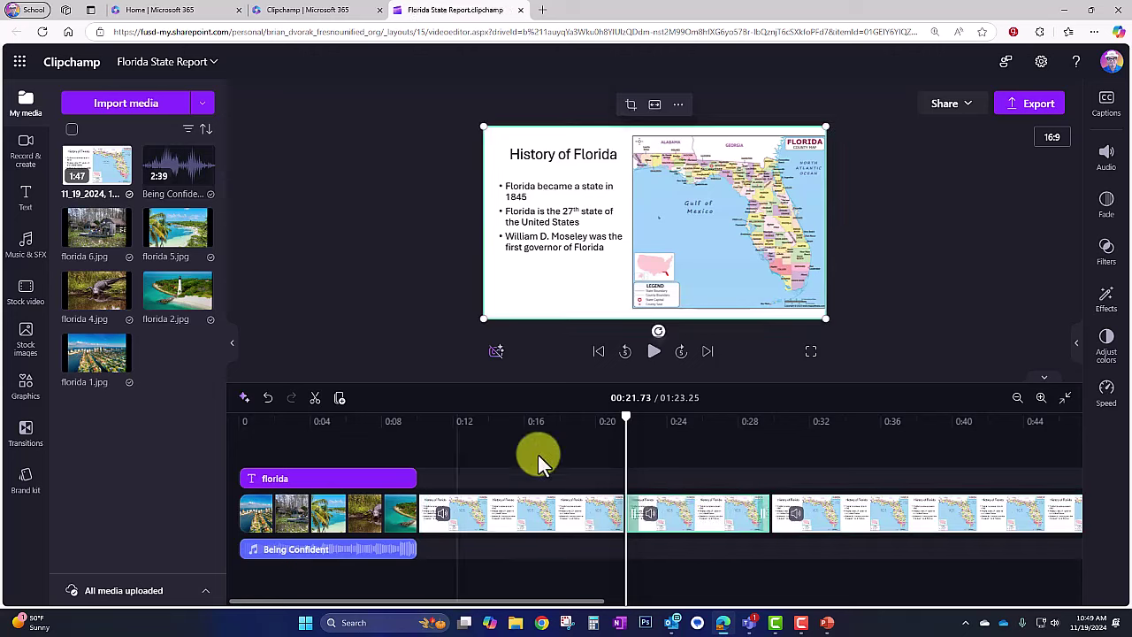
- Delete the short recording segment between the two splits and close the gap with the remaining footage
{"action": "left_click", "coordinate": [586, 517]}
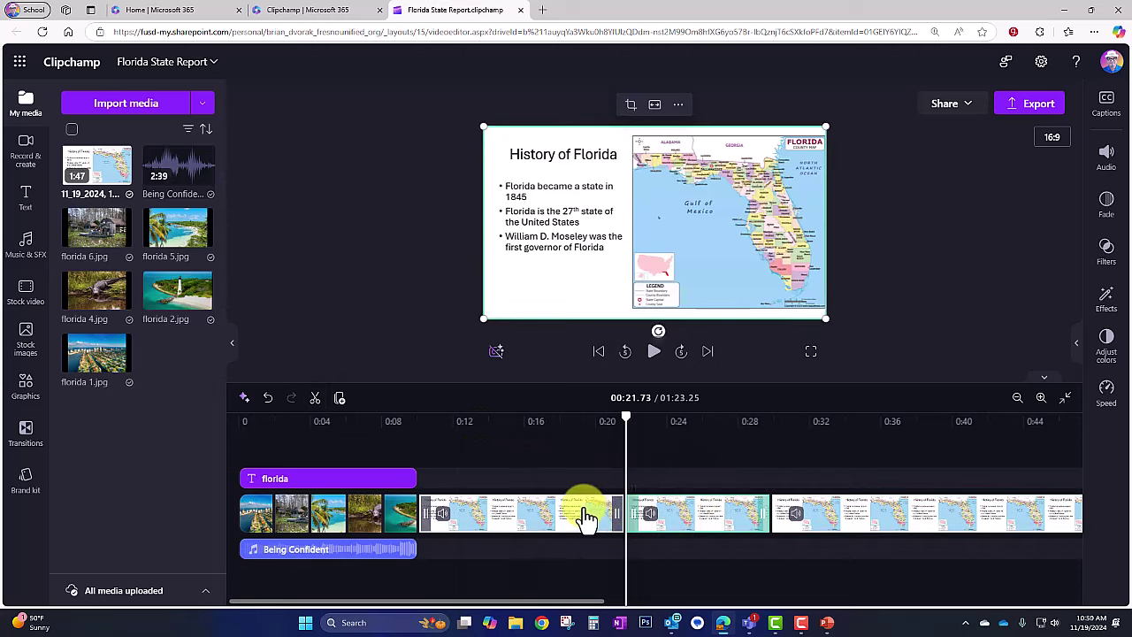
{"action": "left_click", "coordinate": [700, 523]}
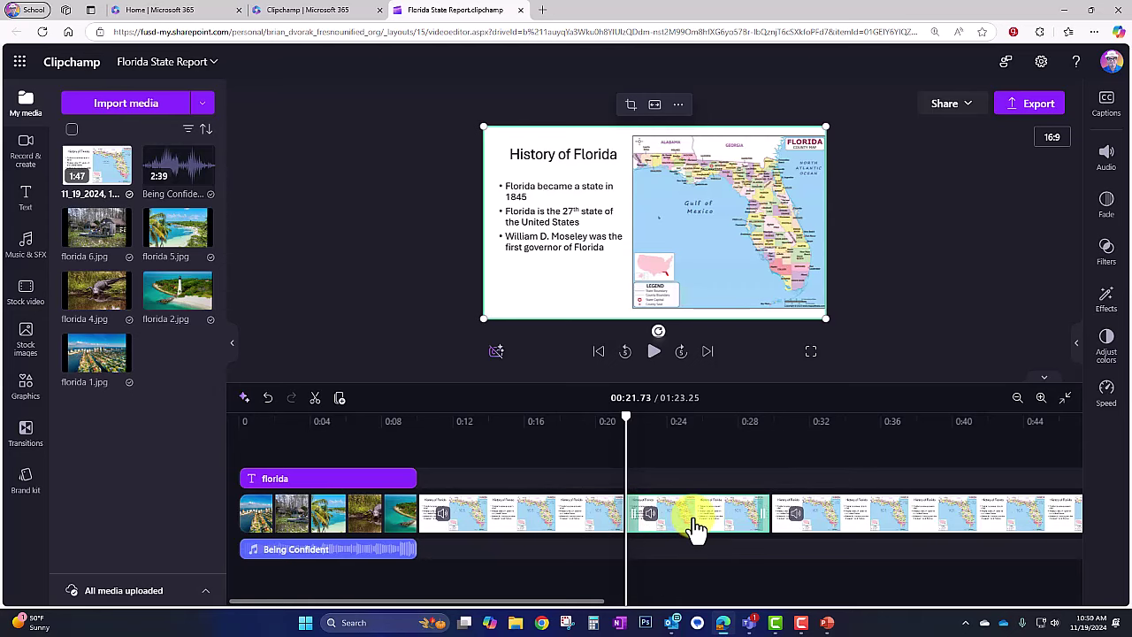
{"action": "key", "text": "Delete"}
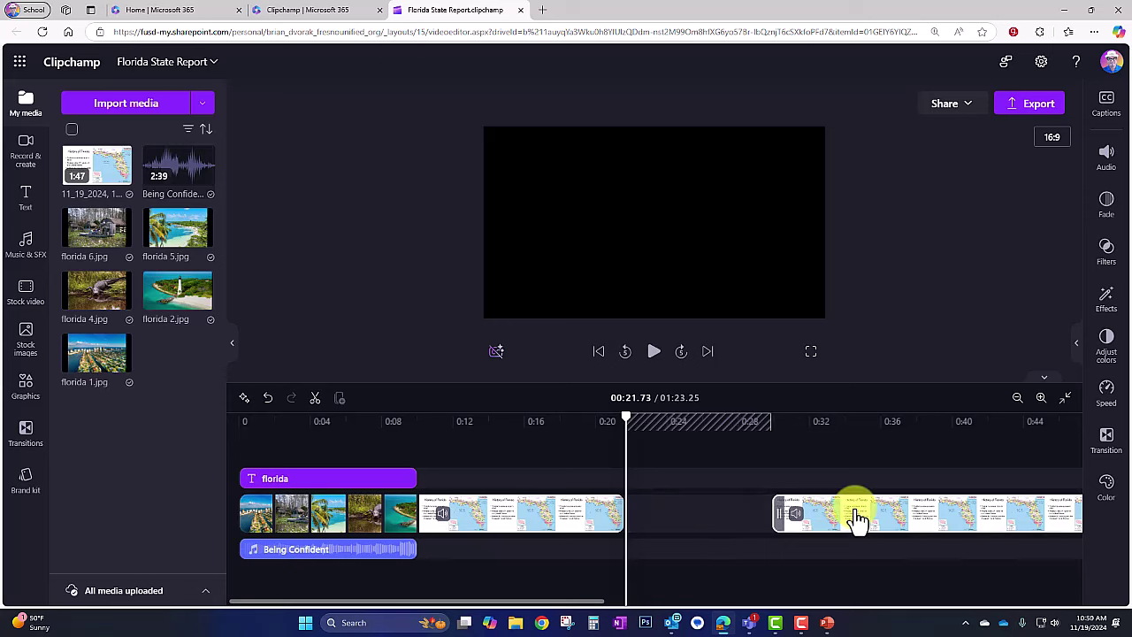
{"action": "left_click_drag", "start_coordinate": [855, 518], "coordinate": [698, 515]}
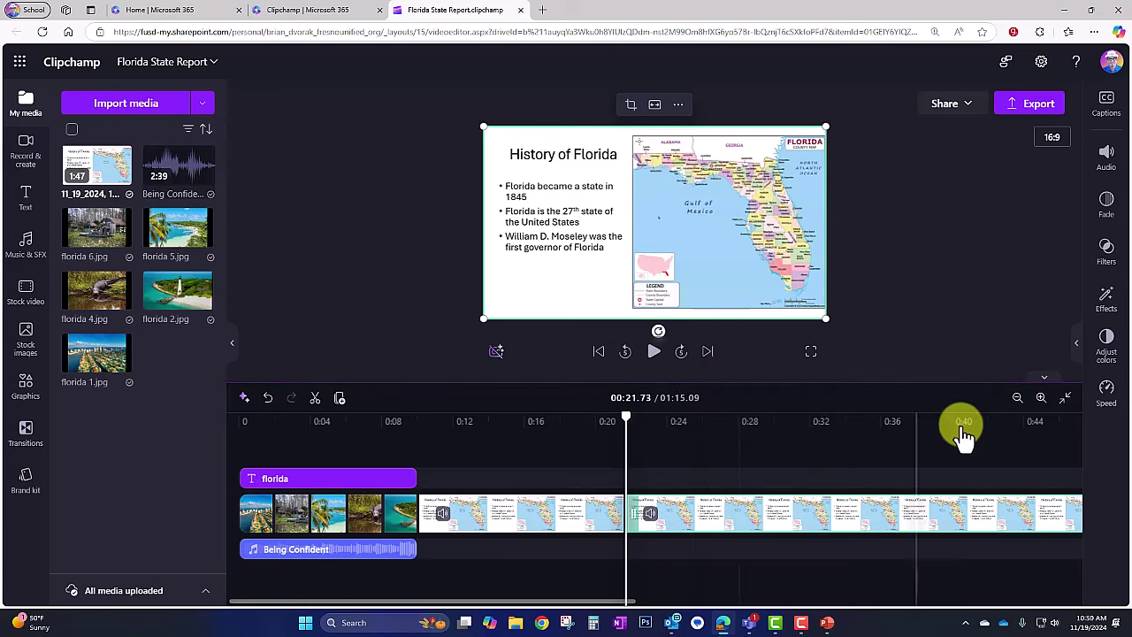
- Split the recording at 01:02.55, after the Florida's Economy slide, and delete everything behind the split
{"action": "left_click", "coordinate": [1018, 399]}
{"action": "left_click", "coordinate": [1020, 399]}
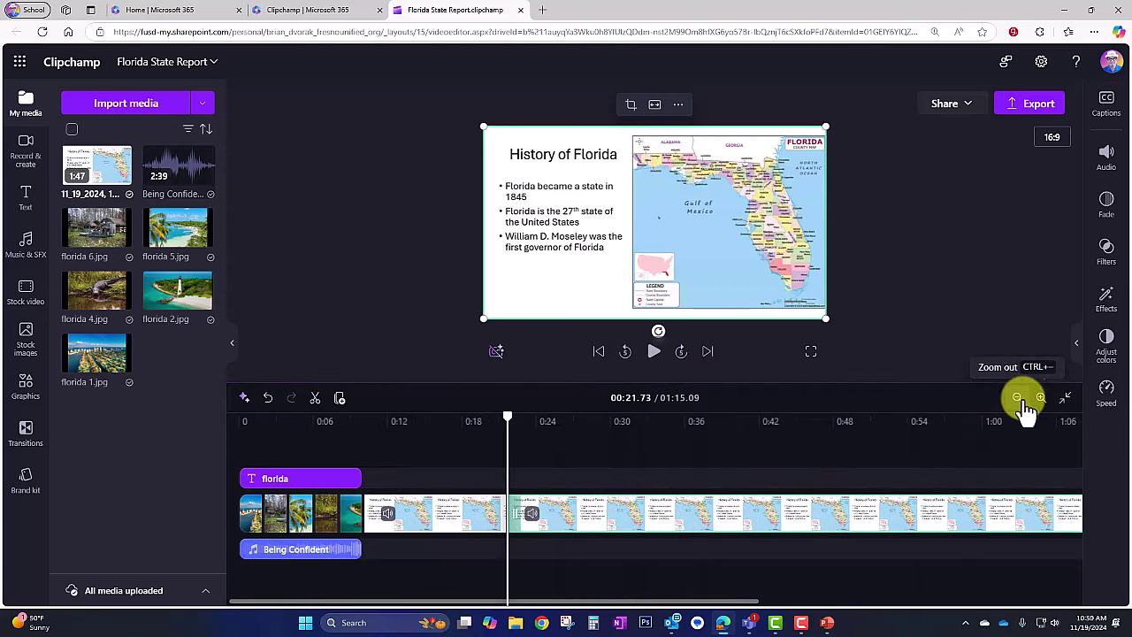
{"action": "left_click_drag", "start_coordinate": [882, 418], "coordinate": [982, 425]}
{"action": "left_click", "coordinate": [654, 359]}
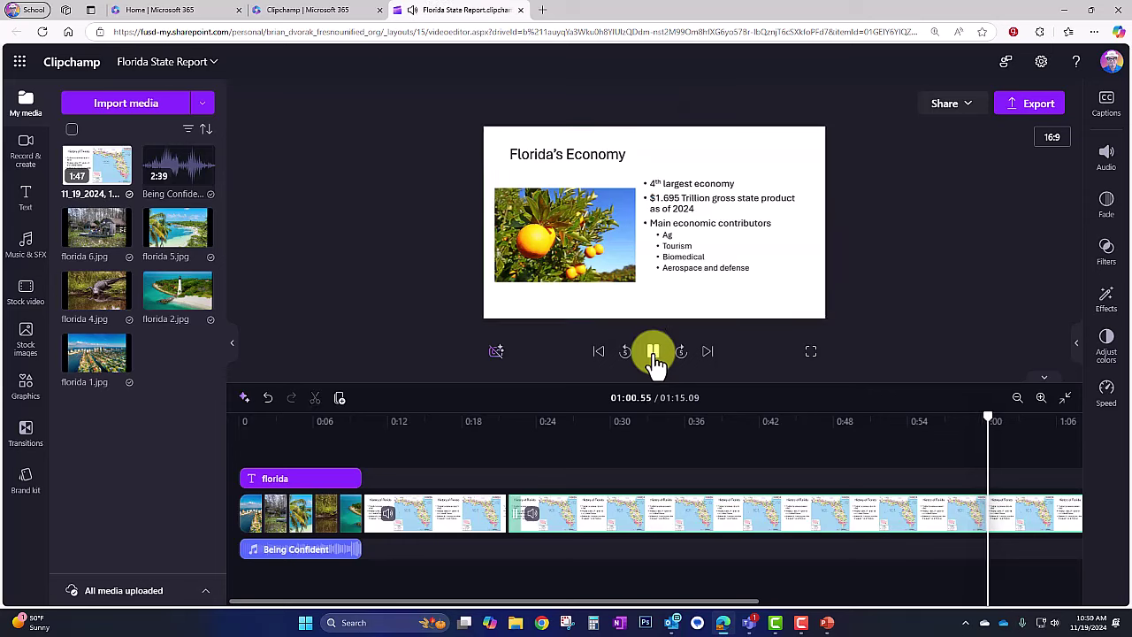
{"action": "left_click", "coordinate": [655, 358]}
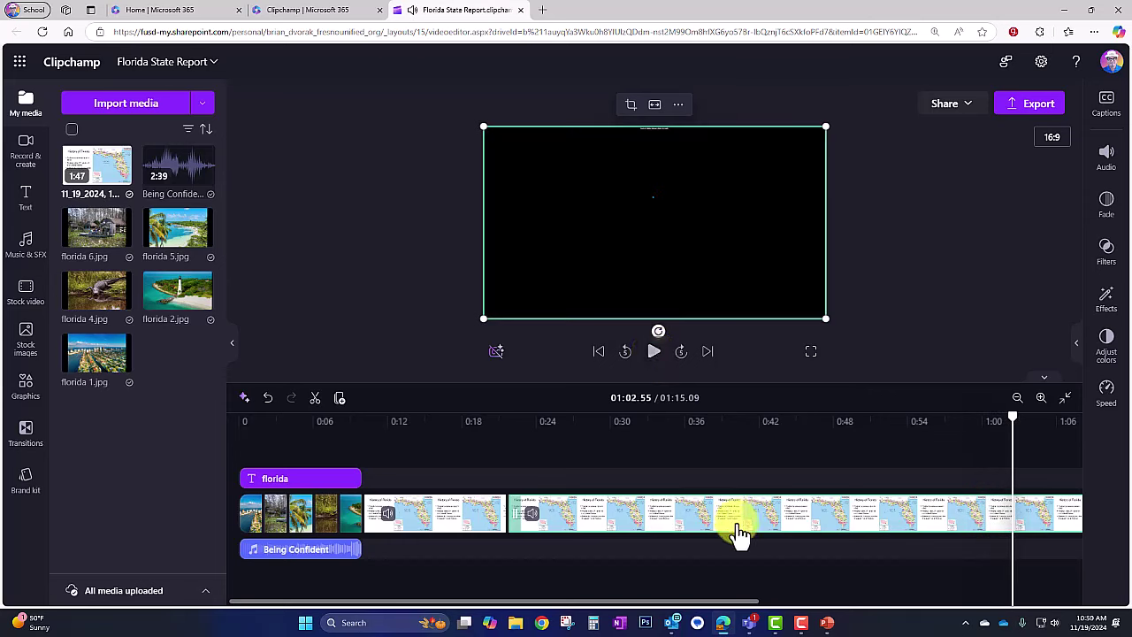
{"action": "left_click", "coordinate": [315, 399]}
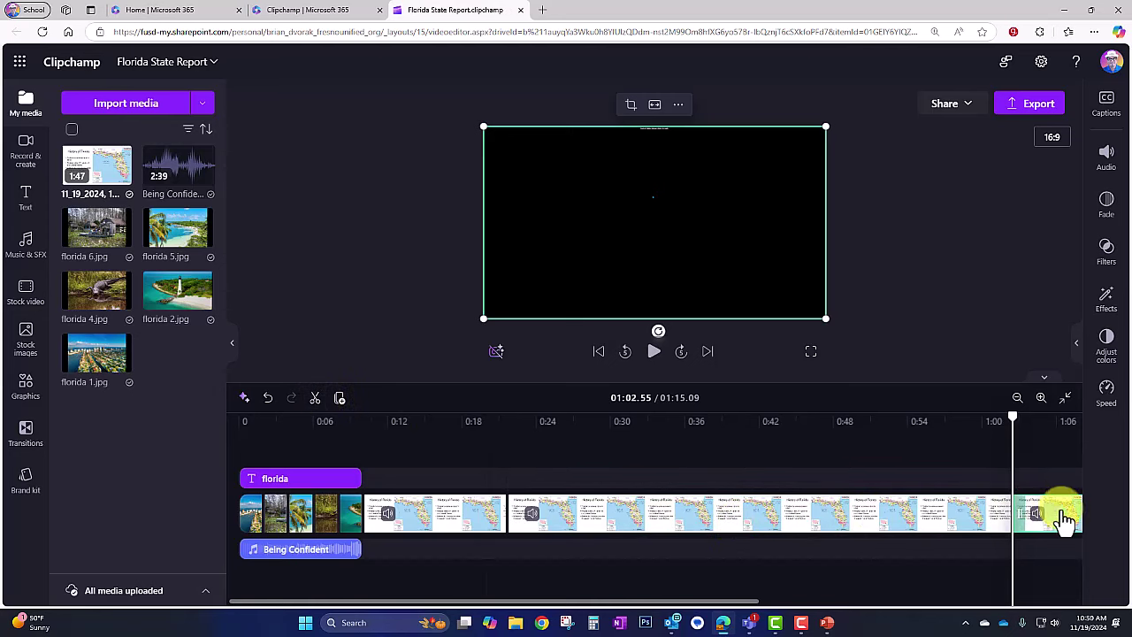
{"action": "key", "text": "Delete"}
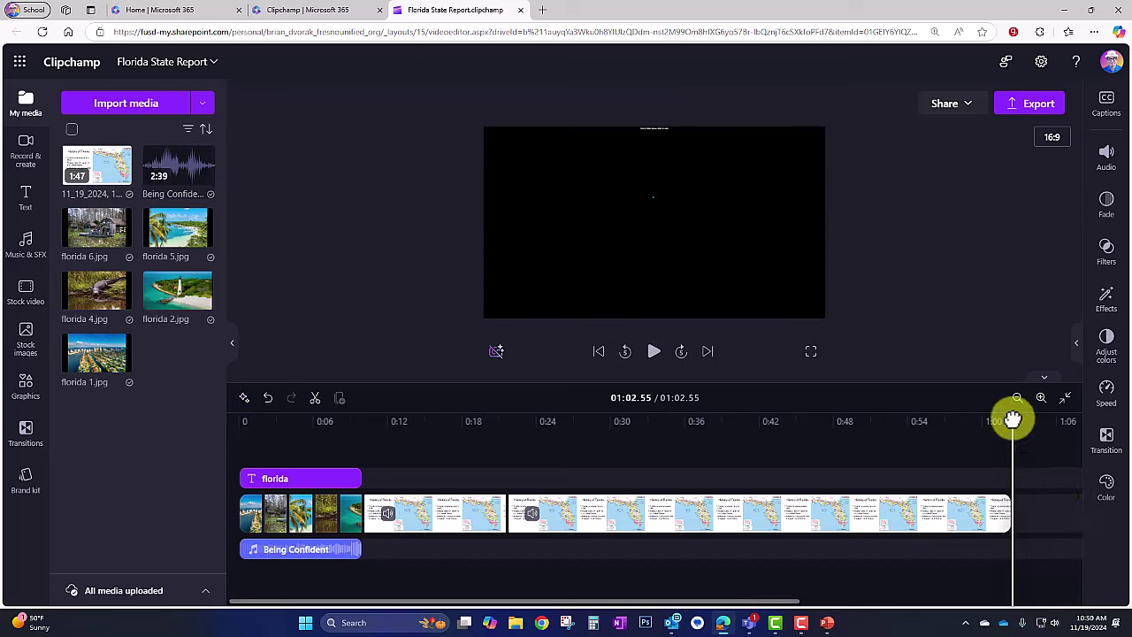
- Play the transition from the last photo clip and the background music into the slide presentation
{"action": "left_click_drag", "start_coordinate": [1013, 419], "coordinate": [222, 443]}
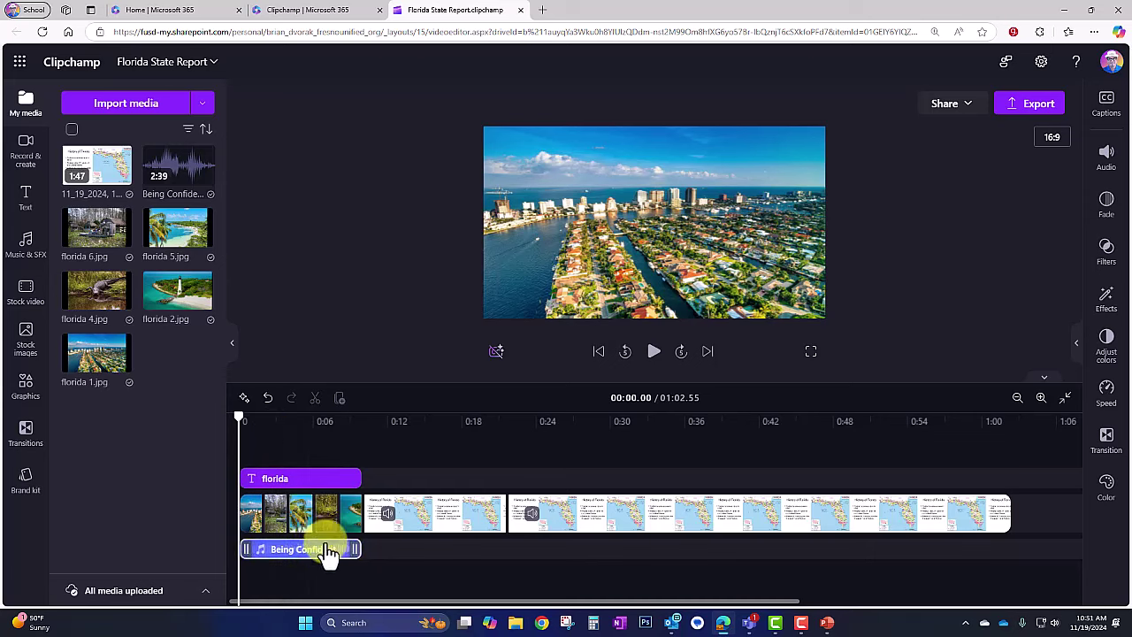
{"action": "left_click", "coordinate": [349, 423]}
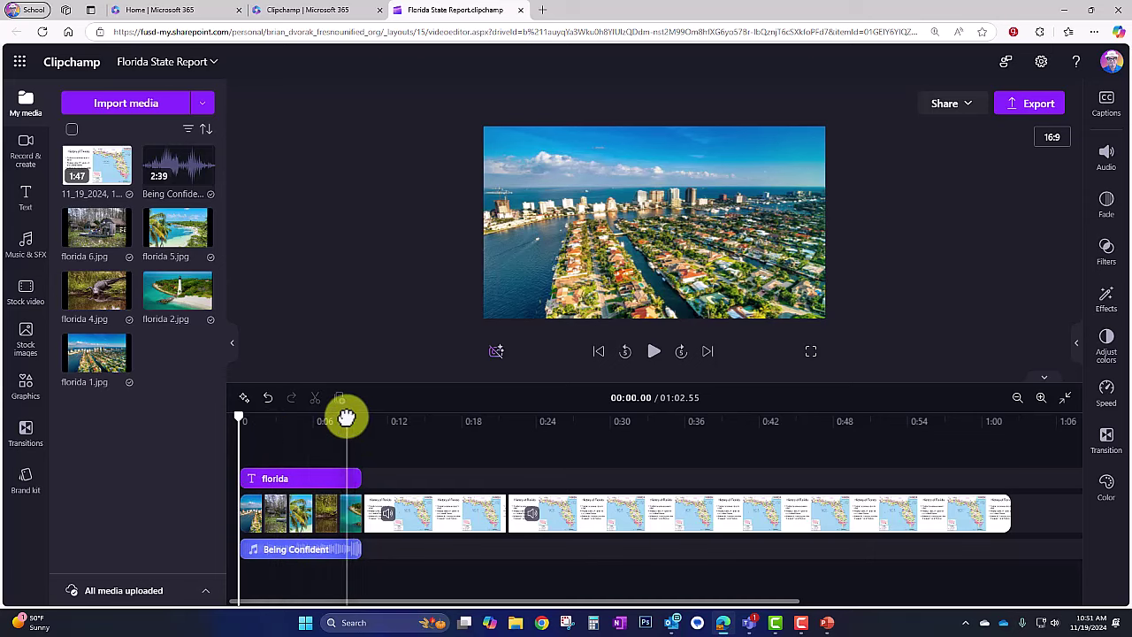
{"action": "left_click", "coordinate": [654, 351]}
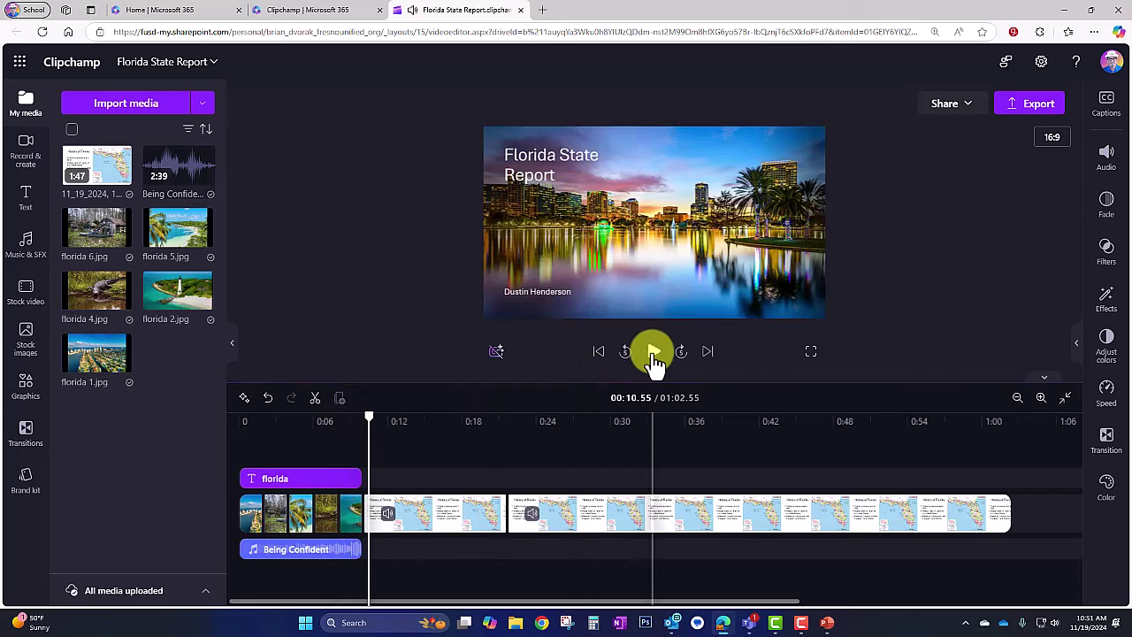
{"action": "left_click", "coordinate": [654, 351]}
- Set a 1.5-second fade-out on the Being Confident music clip
{"action": "left_click_drag", "start_coordinate": [356, 417], "coordinate": [334, 420]}
{"action": "left_click", "coordinate": [315, 553]}
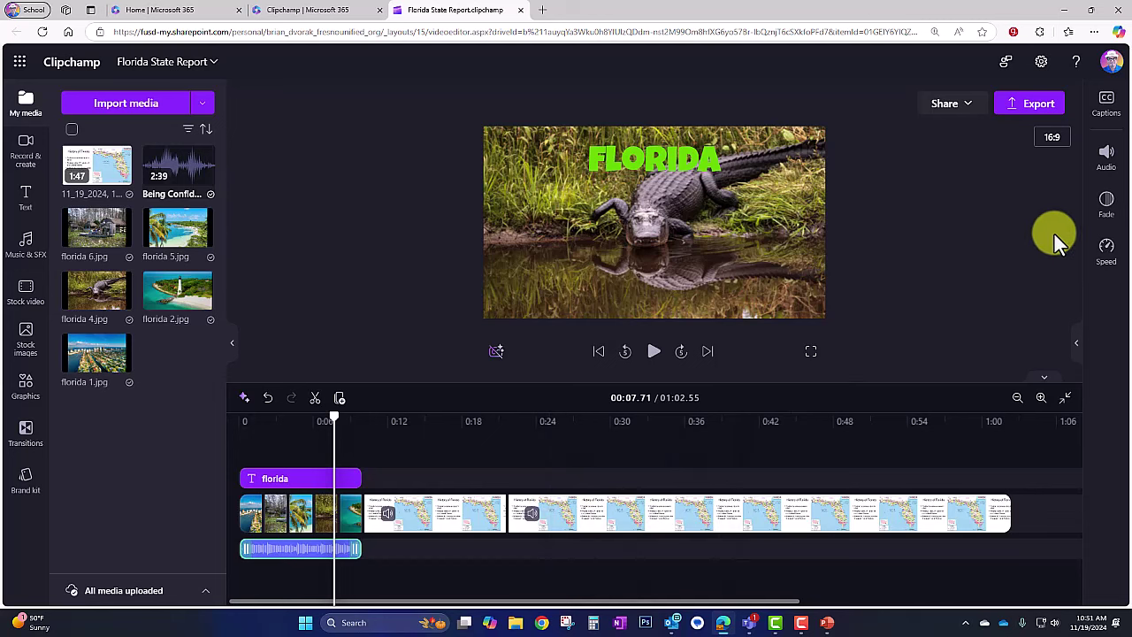
{"action": "left_click", "coordinate": [1106, 203]}
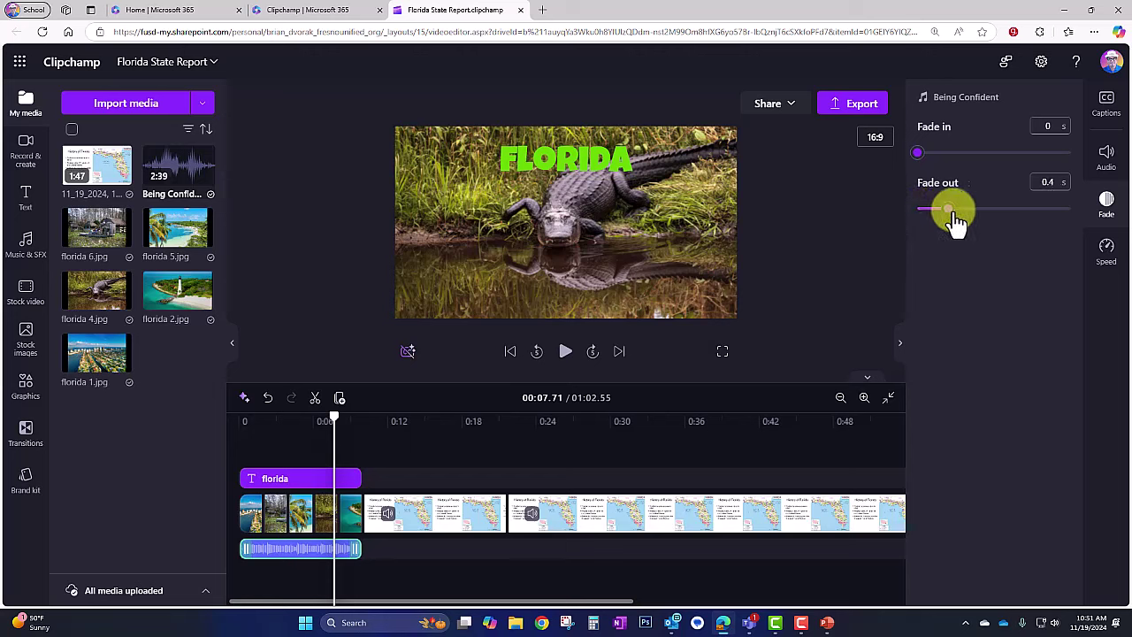
{"action": "left_click_drag", "start_coordinate": [955, 217], "coordinate": [1021, 217]}
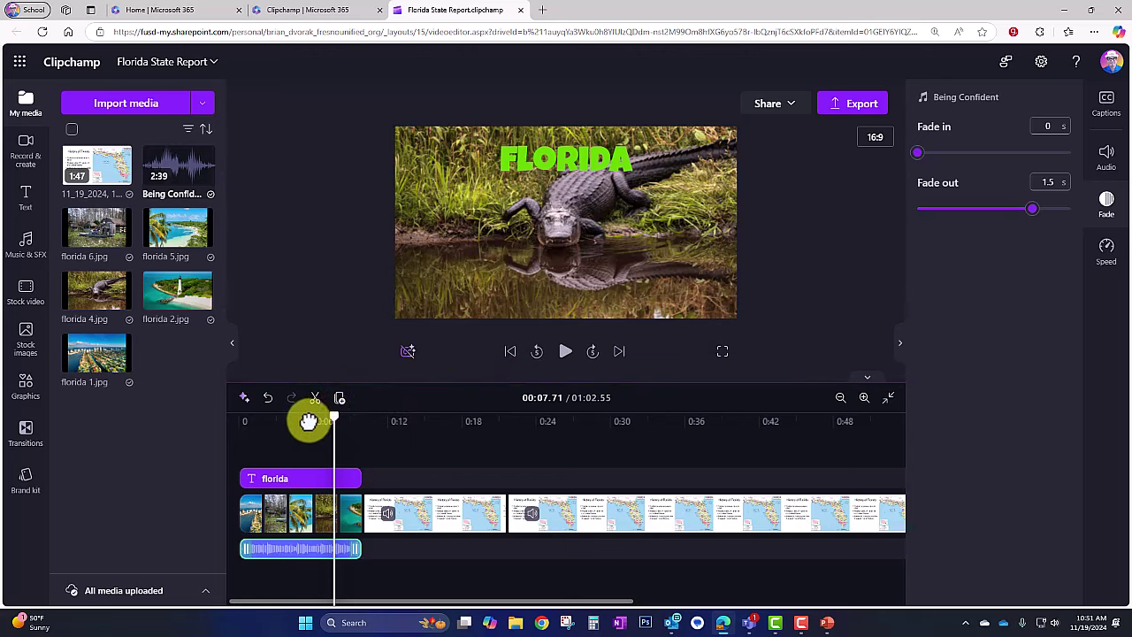
- Play the edited video from the beginning in full screen
{"action": "left_click_drag", "start_coordinate": [309, 422], "coordinate": [212, 422]}
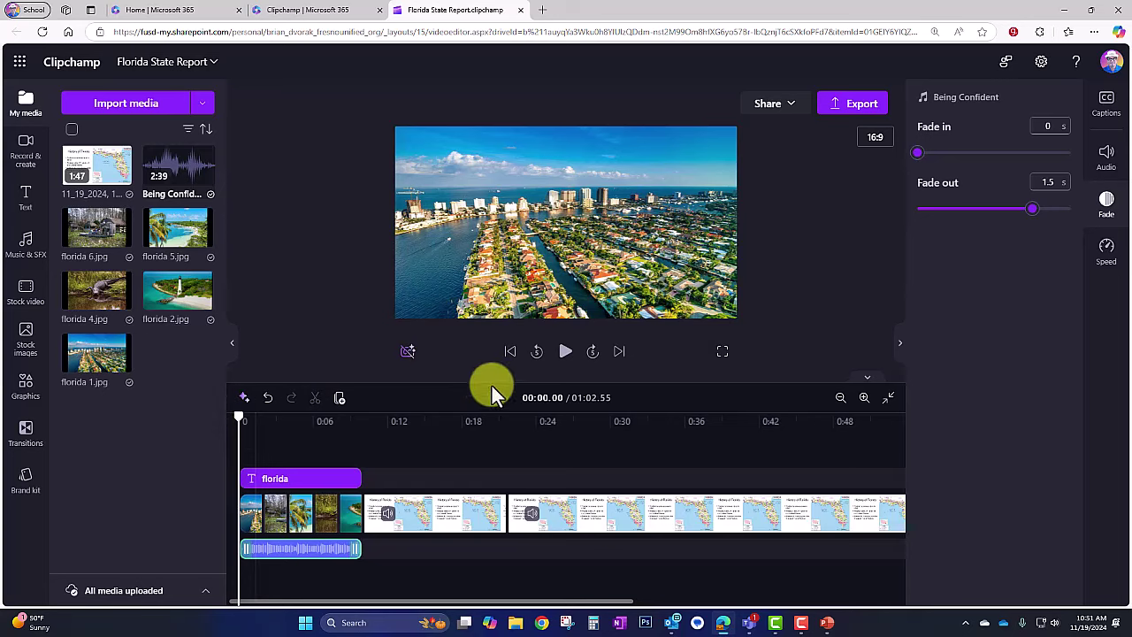
{"action": "left_click", "coordinate": [721, 352]}
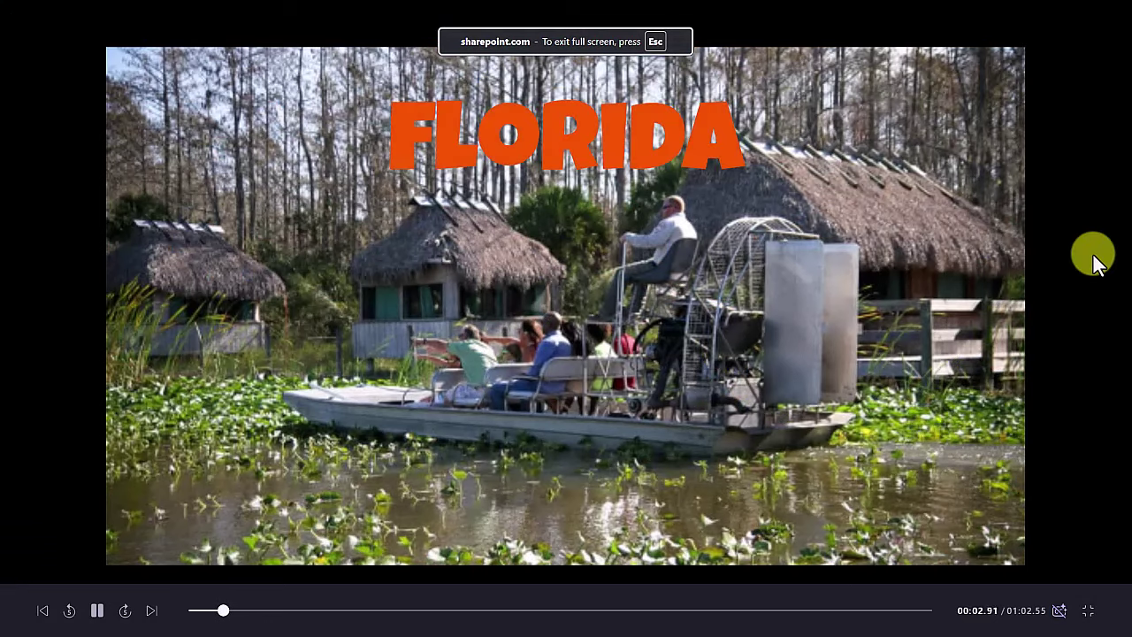